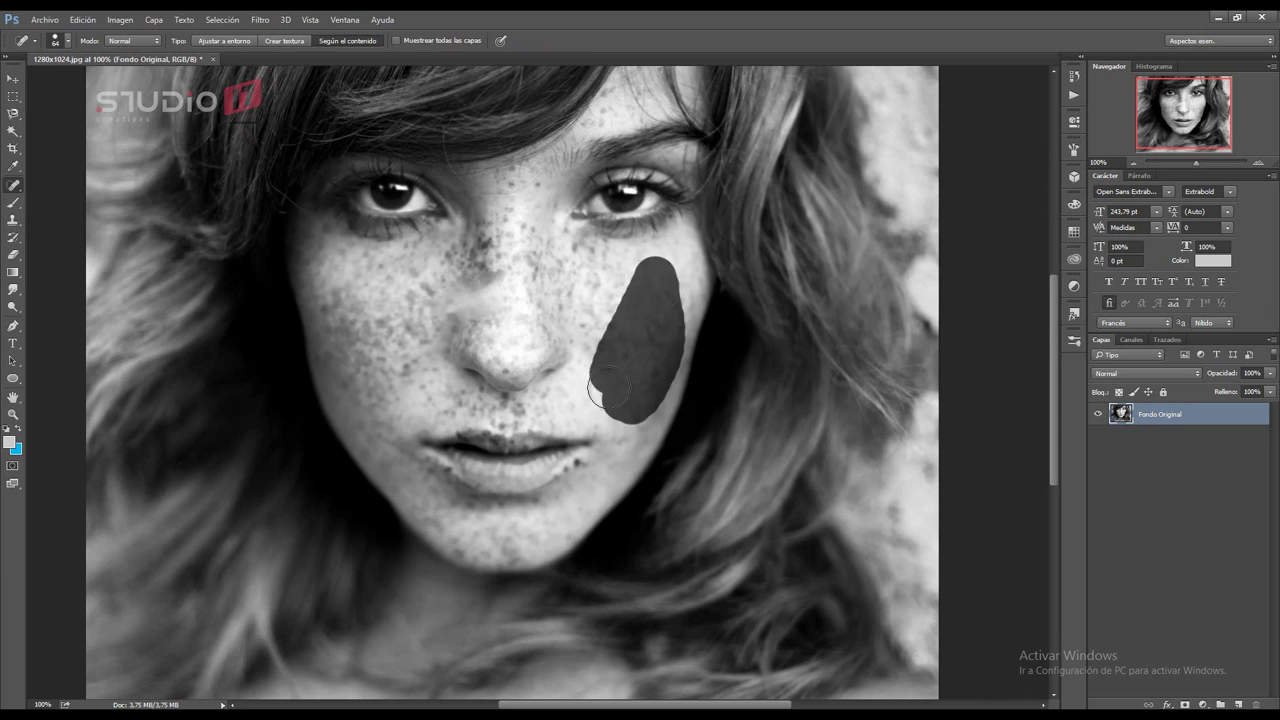
Step: Duplicate the Fondo Original layer and apply a Gaussian blur to the copy
key("ctrl+j")
key("ctrl+alt+f")
left_click_drag(893, 684, 900, 688)
key("Return")
Step: Erase the blurred copy over the hair with a 167 px brush in Borrar mode
key("e")
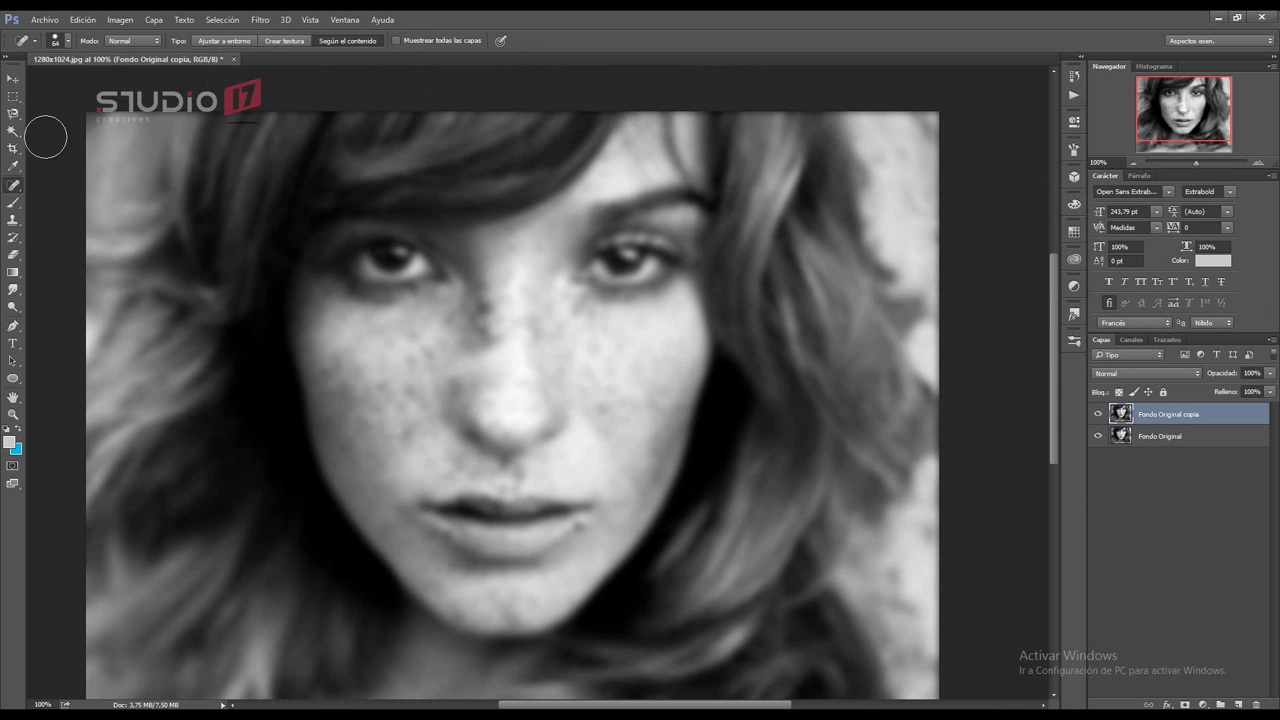
left_click(67, 41)
key("Return")
left_click_drag(785, 157, 754, 116)
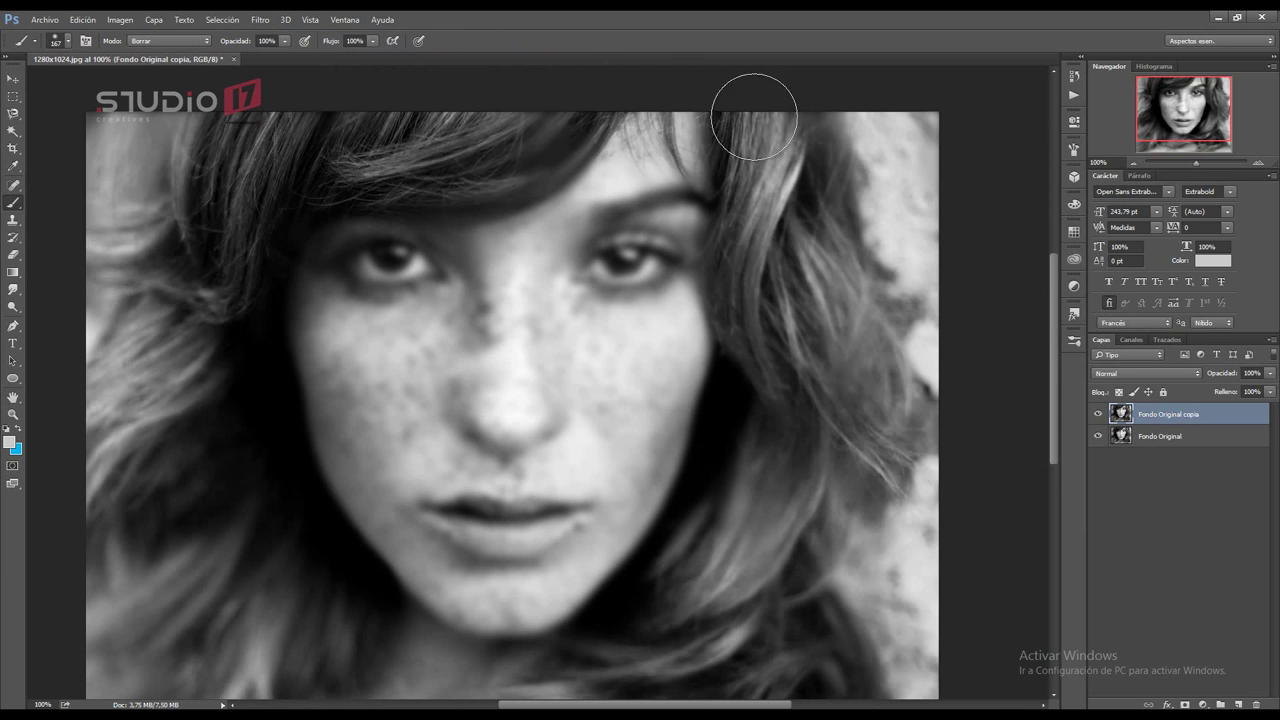
Step: Erase the blurred copy over the eyes, eyebrows and lips with a 33 px brush
left_click(67, 41)
type("33")
key("Return")
scroll(500, 515, "up", 3)
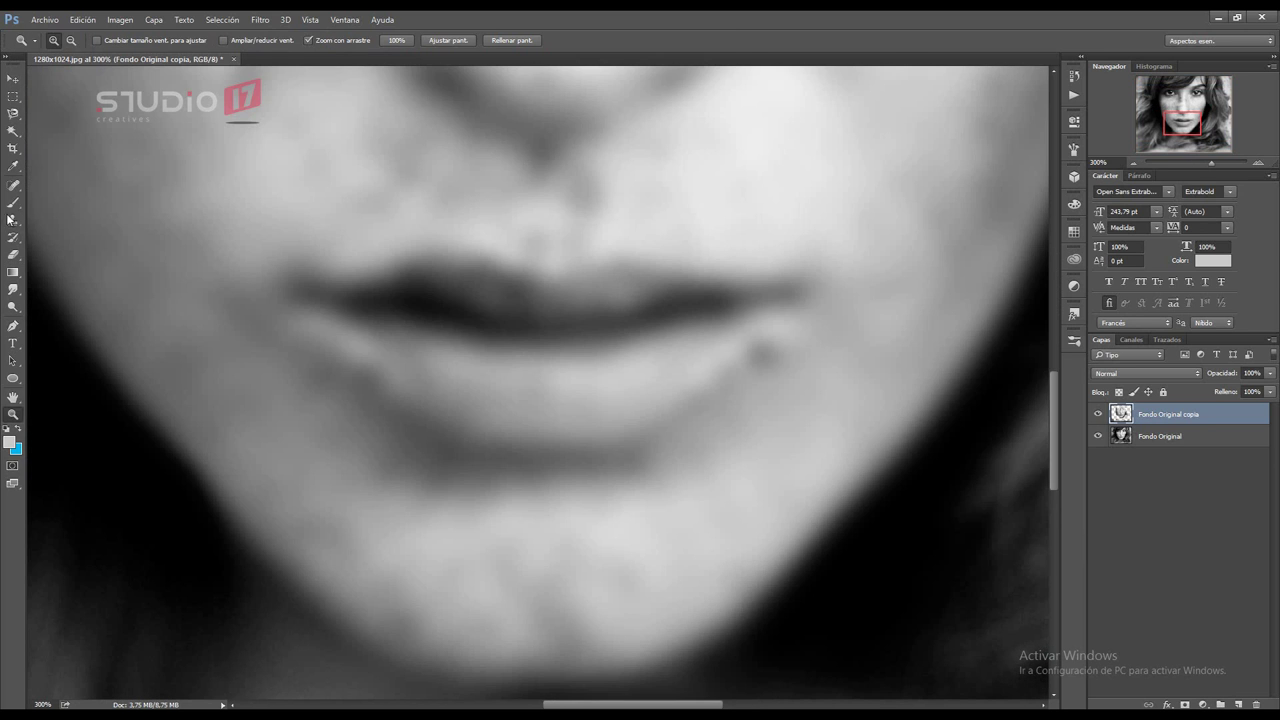
left_click_drag(640, 380, 443, 400)
mouse_move(300, 290)
left_mouse_down()
mouse_move(731, 295)
mouse_move(337, 300)
left_mouse_up()
key("ctrl+1")
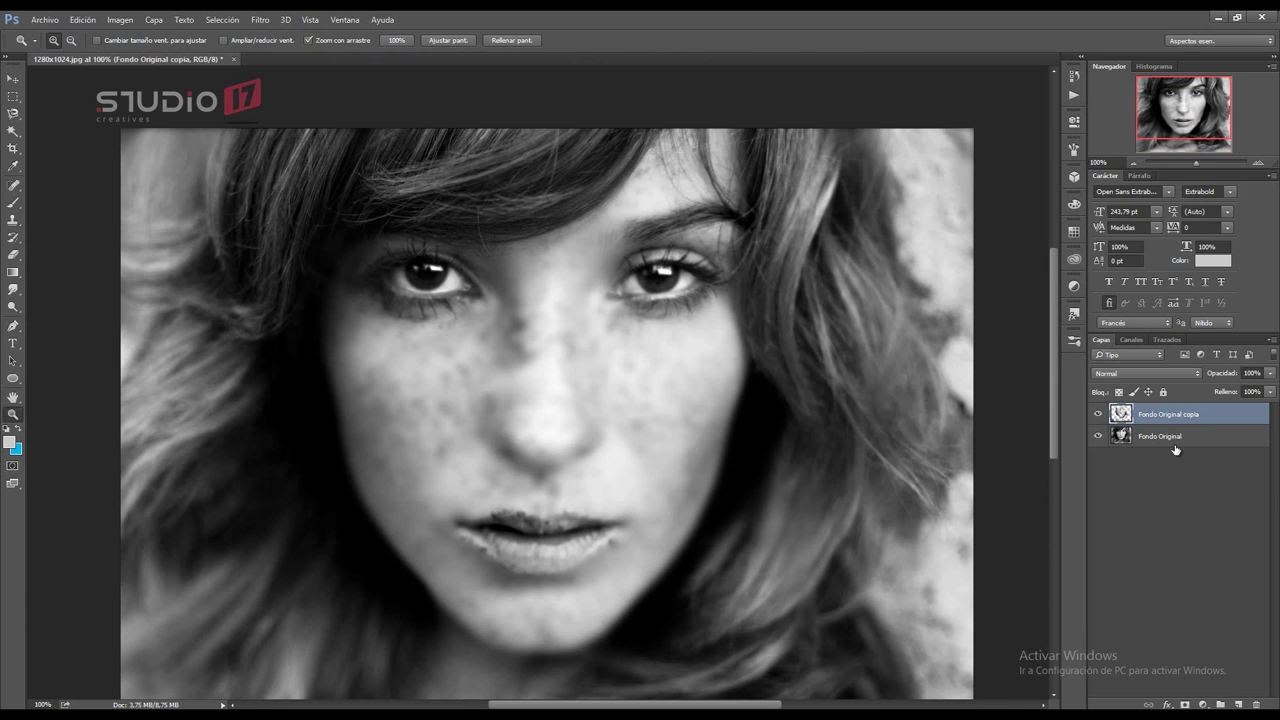
Step: Copy the retouched portrait to a new layer and heal the dark freckles on the nose and cheeks with content-aware spot healing
key("ctrl+j")
key("j")
left_click(67, 41)
left_click_drag(58, 82, 52, 80)
left_click(520, 357)
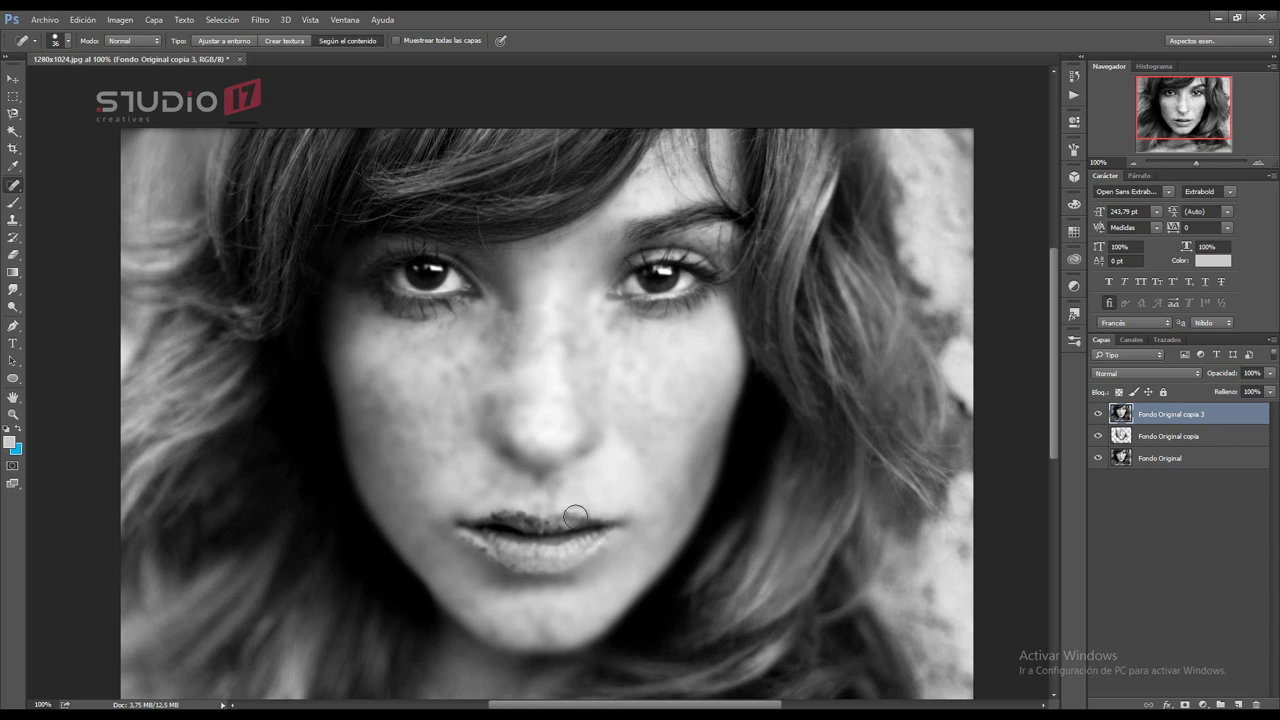
left_click_drag(494, 350, 530, 400)
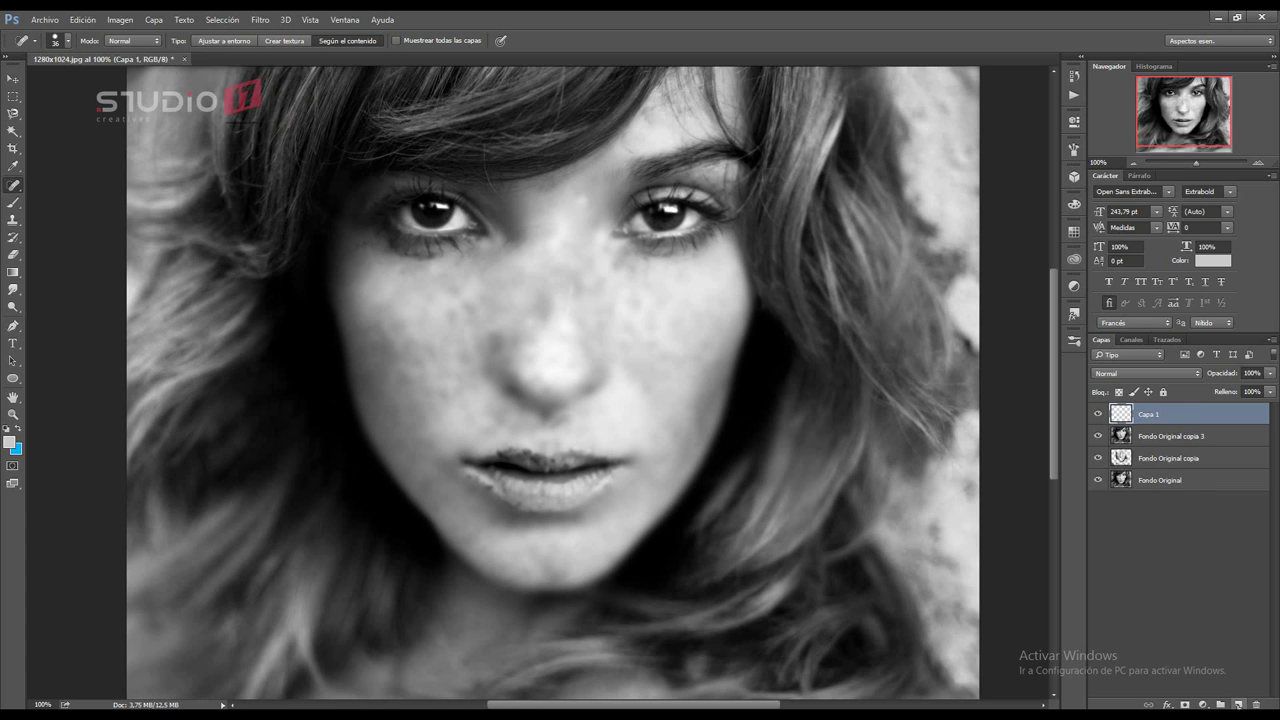
Step: Paint the facial skin light grey on the empty Capa 1 layer with an 86 px brush
left_click(10, 442)
left_click(1214, 449)
left_click(55, 40)
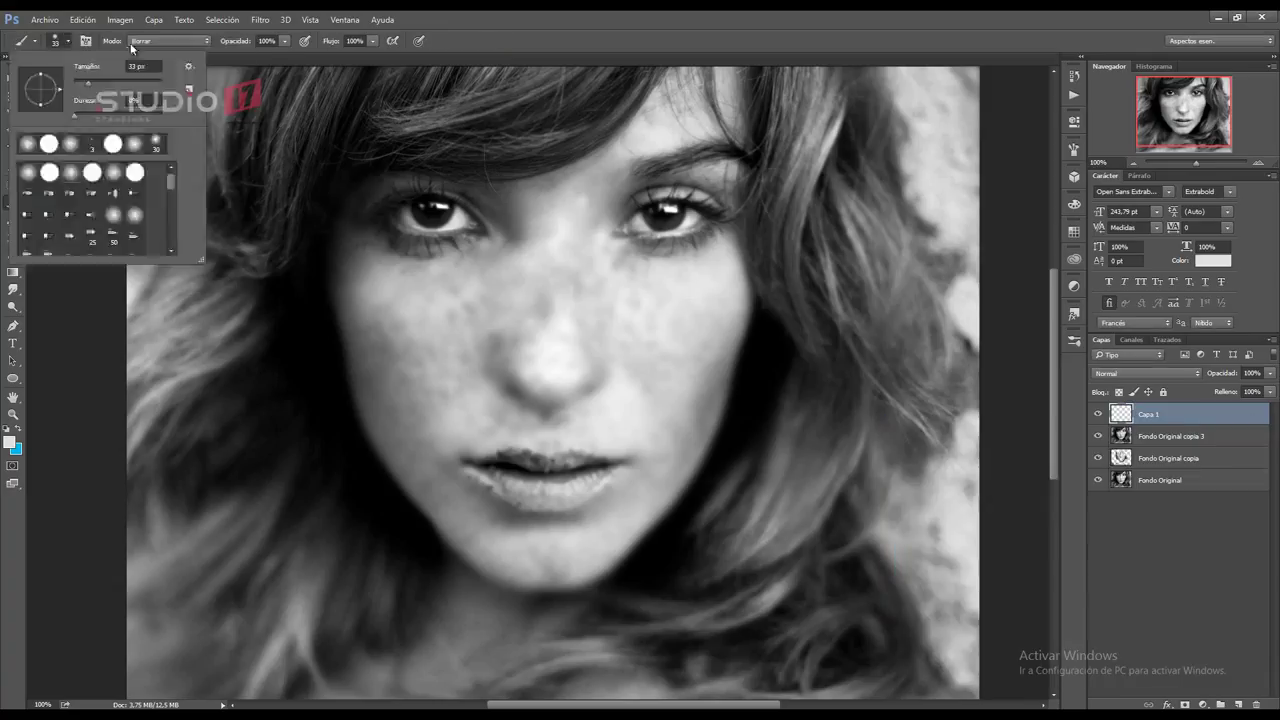
mouse_move(545, 335)
left_mouse_down()
mouse_move(490, 345)
mouse_move(557, 263)
mouse_move(603, 503)
mouse_move(423, 417)
mouse_move(614, 283)
mouse_move(649, 131)
mouse_move(340, 280)
left_mouse_up()
Step: Set the Capa 1 layer to Luz suave at 55% opacity and touch up its strokes over the face
left_click(1147, 373)
left_click(1140, 530)
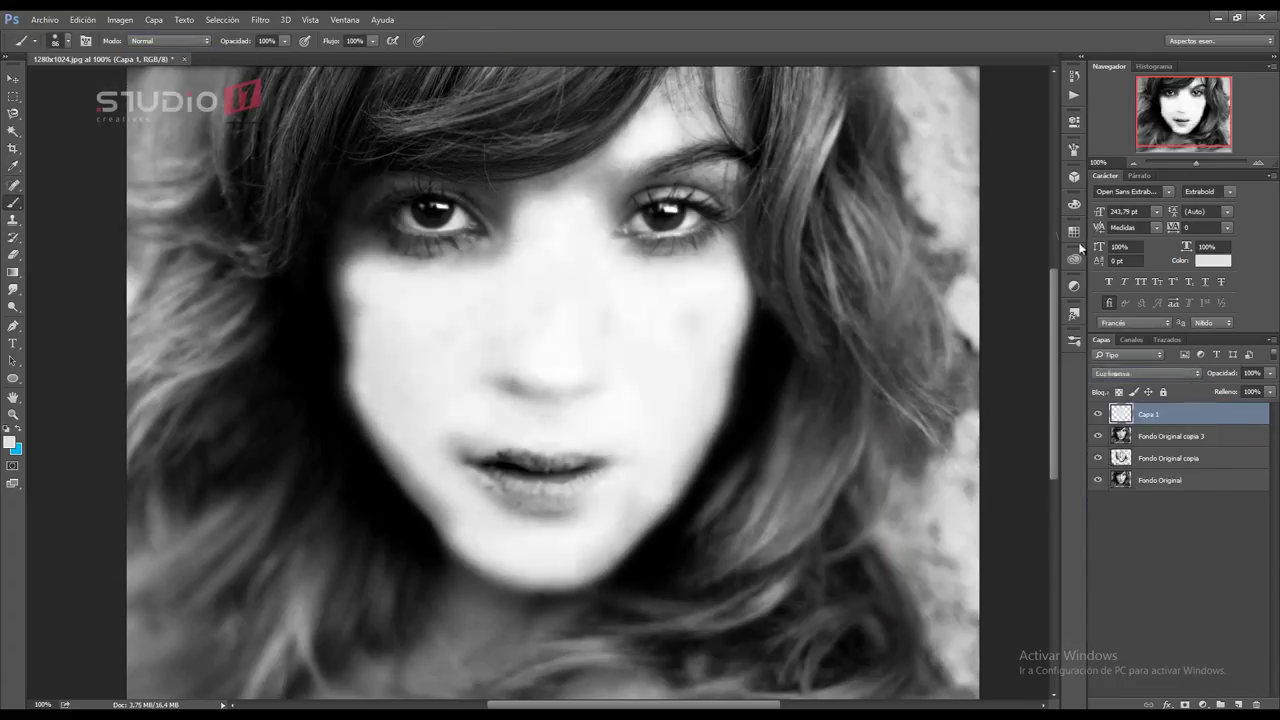
left_click_drag(1270, 373, 1242, 392)
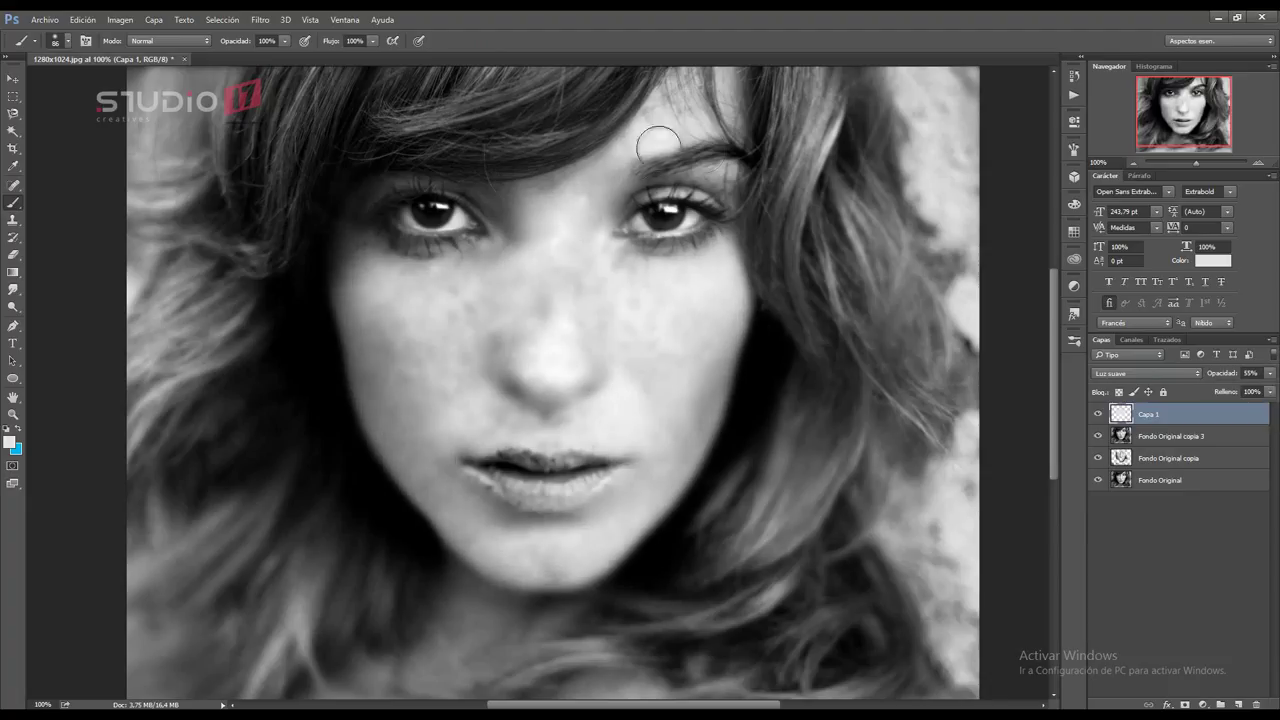
mouse_move(658, 146)
left_mouse_down()
mouse_move(700, 115)
mouse_move(380, 240)
mouse_move(614, 395)
left_mouse_up()
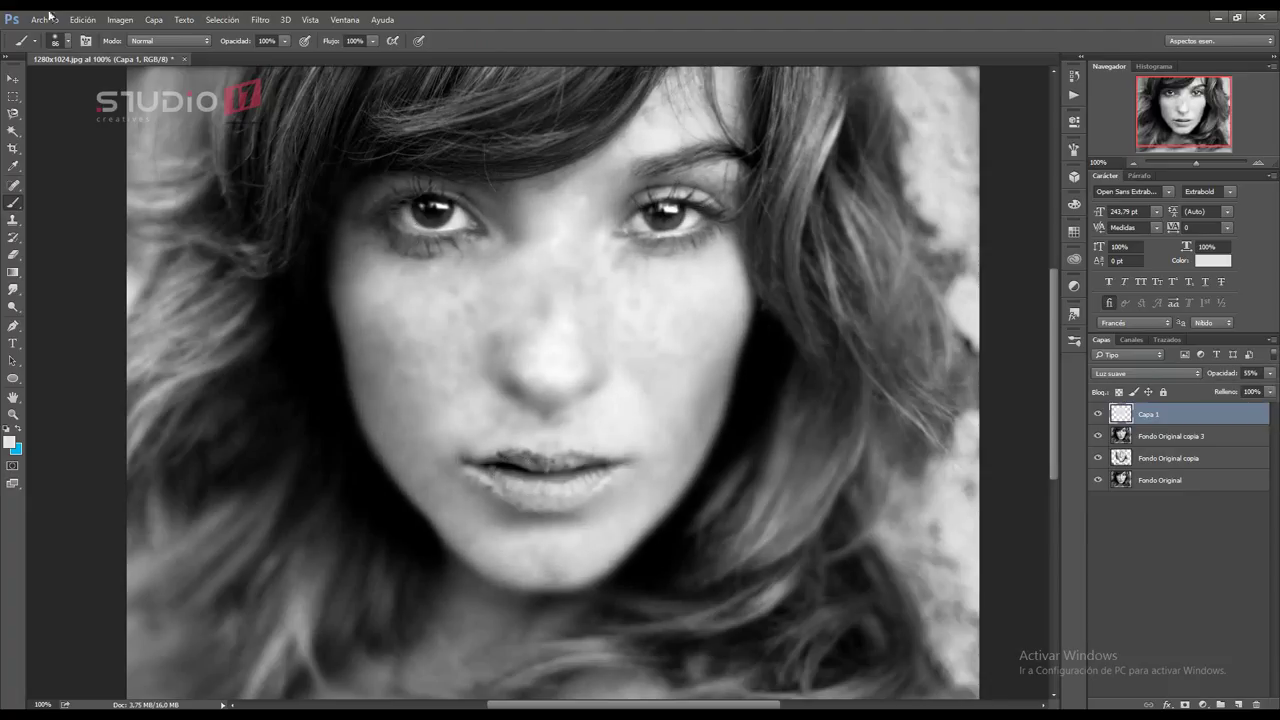
Step: Erase the Fondo Original copia 3 layer along the nostrils with a 28 px brush in Borrar mode
left_click(1099, 436)
left_click(666, 423)
left_click(1099, 436)
left_click(1170, 436)
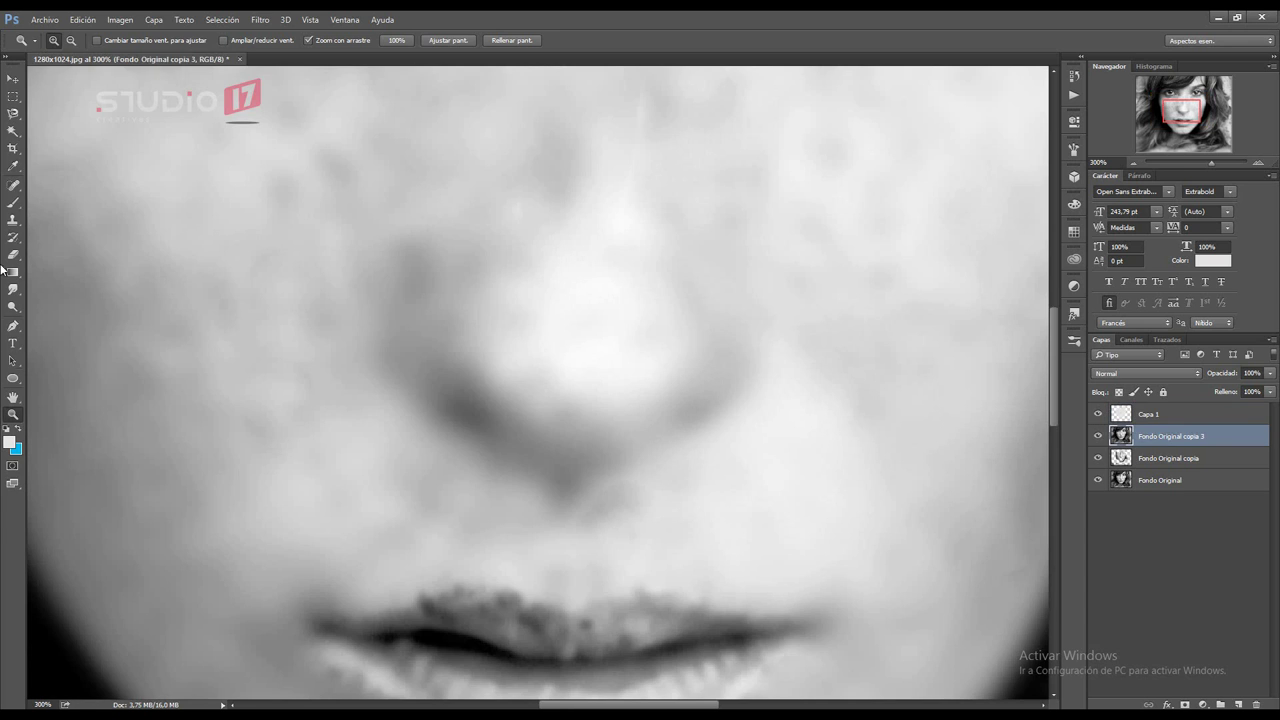
right_click(527, 427)
left_click(168, 41)
left_click(171, 77)
key("ctrl+comma")
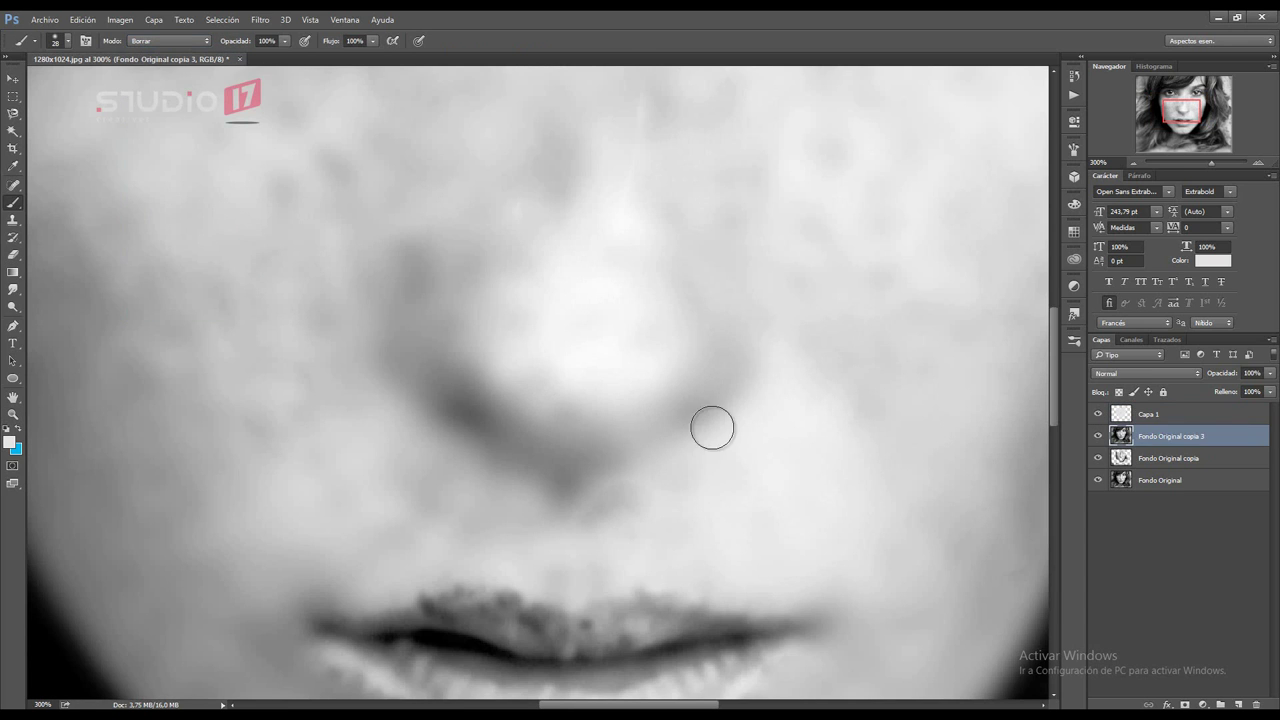
key("alt+bracketleft")
left_click_drag(666, 421, 720, 376)
Step: Lower the Fondo Original copia layer to 62% opacity and erase it and Fondo Original copia 3 over the nose
left_click(1270, 373)
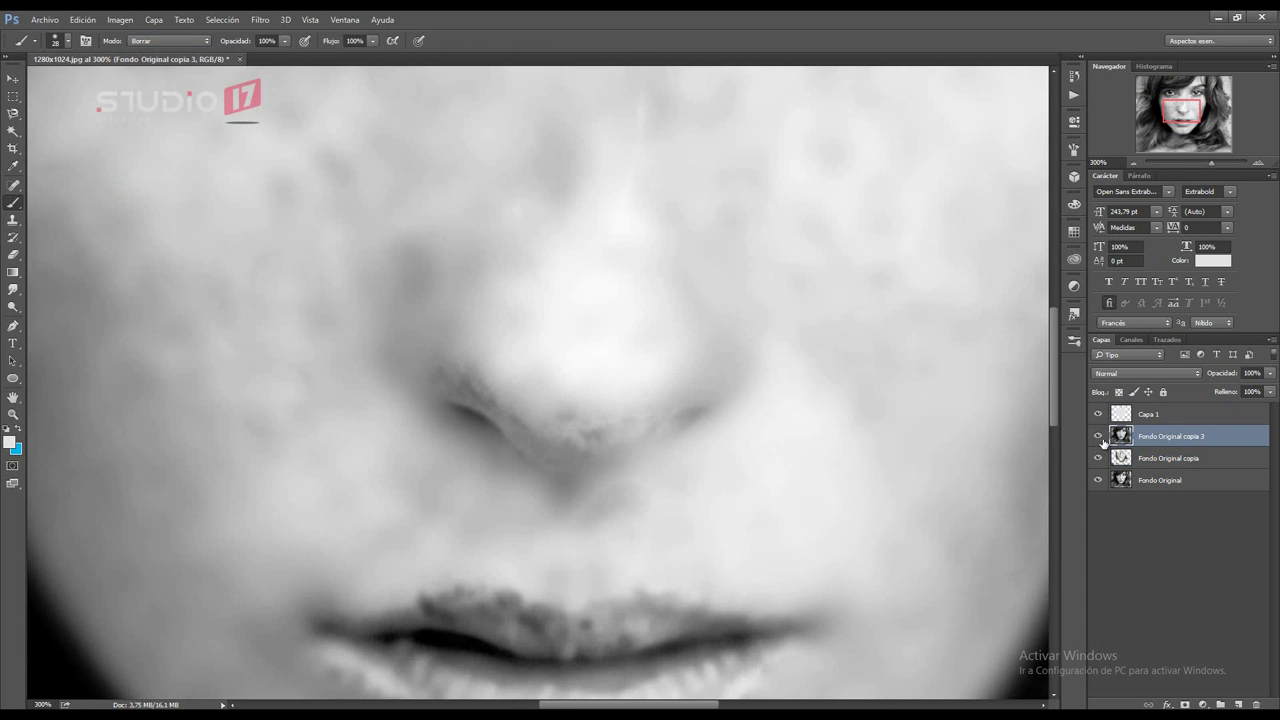
left_click_drag(1262, 387, 323, 313)
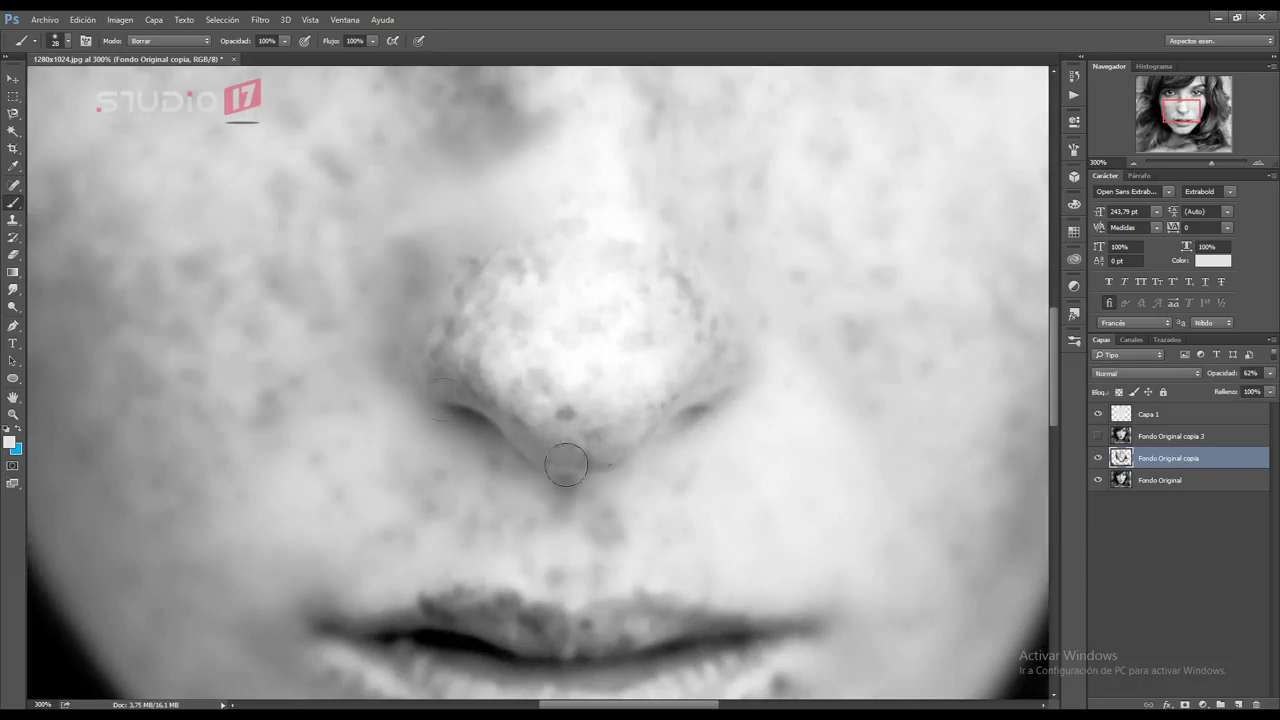
left_click(1100, 437)
key("alt+bracketright")
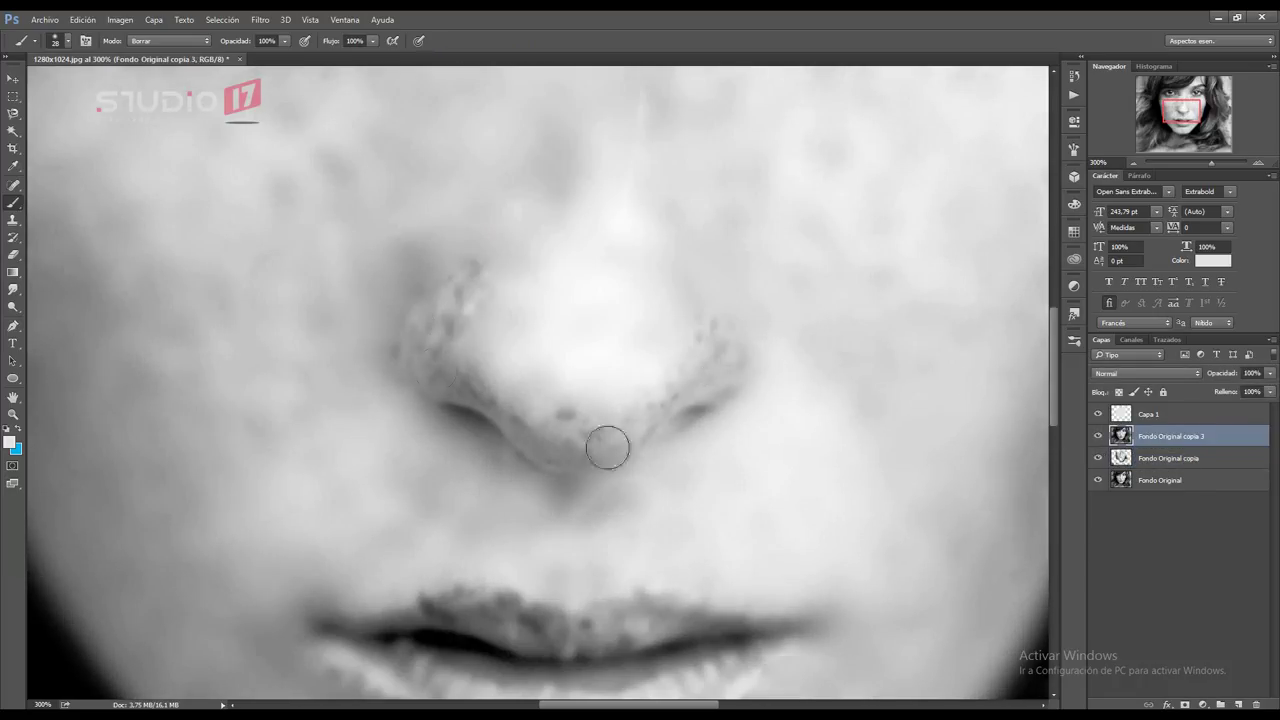
double_click(13, 413)
scroll(469, 77, "up", 2)
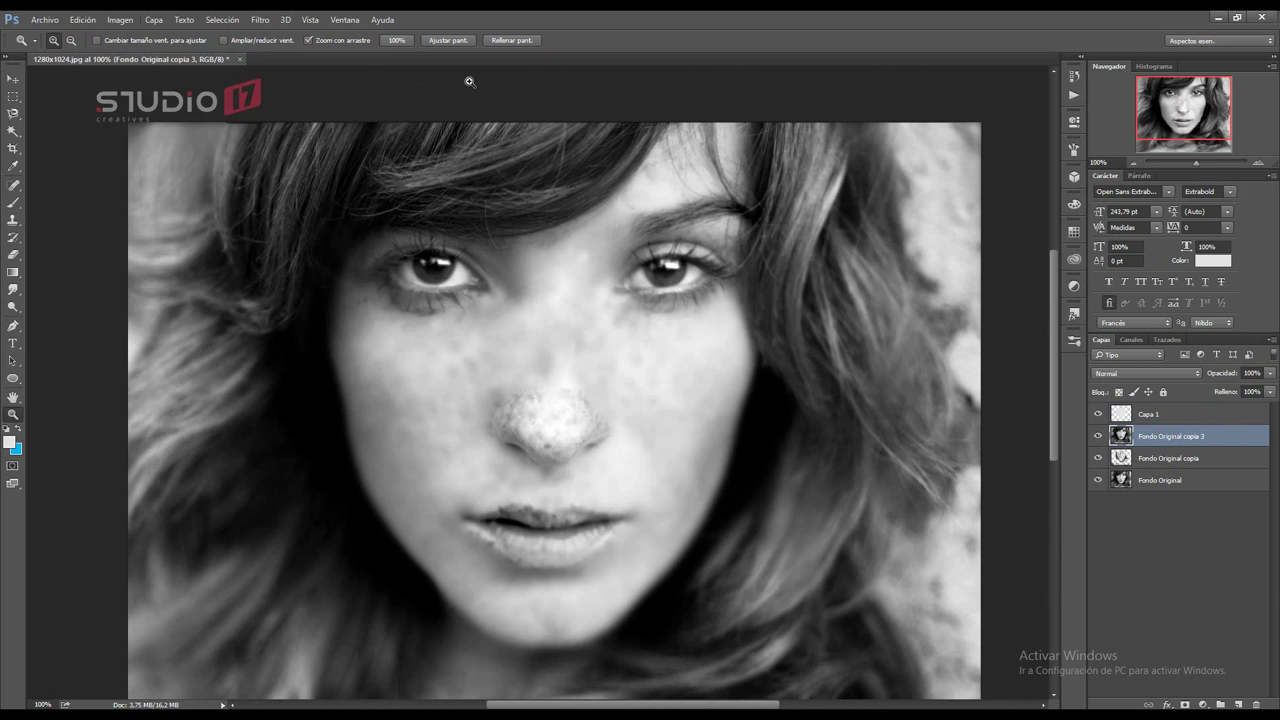
Step: Merge Capa 1 with the Fondo Original copia 3 layer
left_click(1148, 414)
left_click(1166, 437, "shift")
key("ctrl+e")
Step: Apply a Gaussian blur to the merged Capa 1 layer
left_click(259, 19)
mouse_move(314, 166)
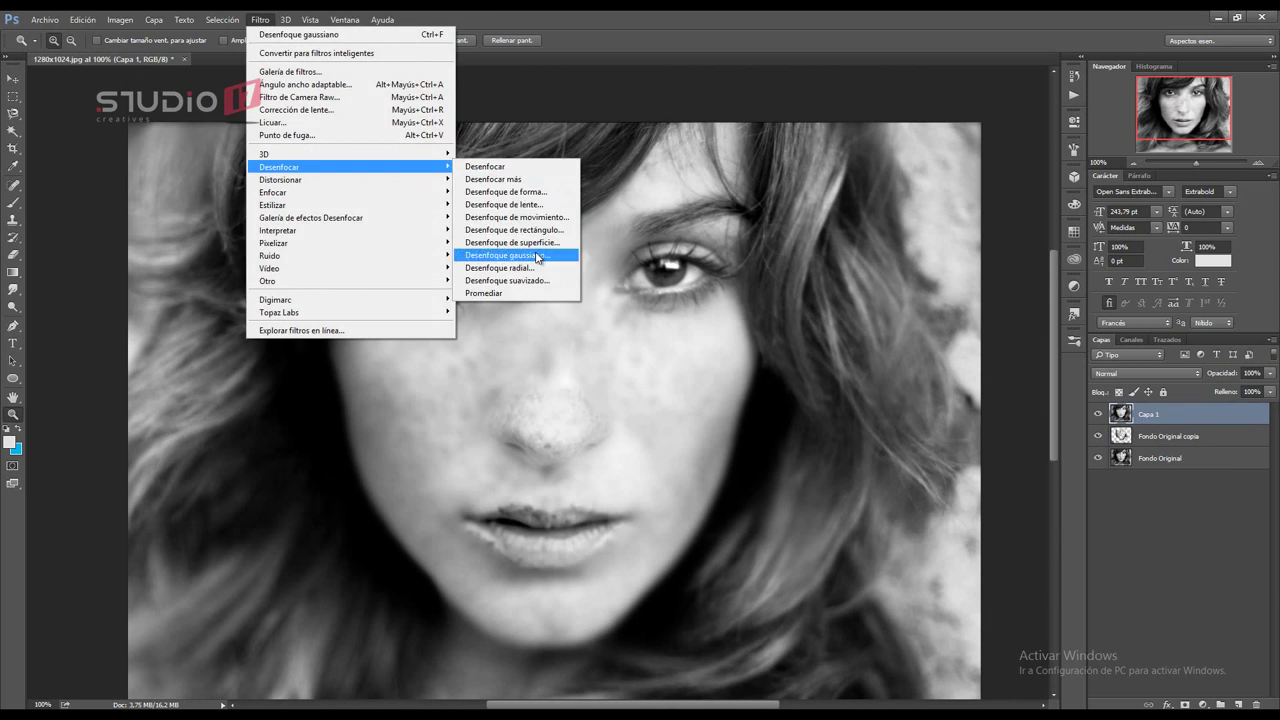
left_click(514, 251)
key("Return")
Step: Stamp all three layers into a new merged layer and apply the Topaz DeNoise 5 filter to it
left_click(1163, 460, "shift")
key("ctrl+alt+shift+e")
left_click(259, 19)
mouse_move(380, 314)
left_click(485, 340)
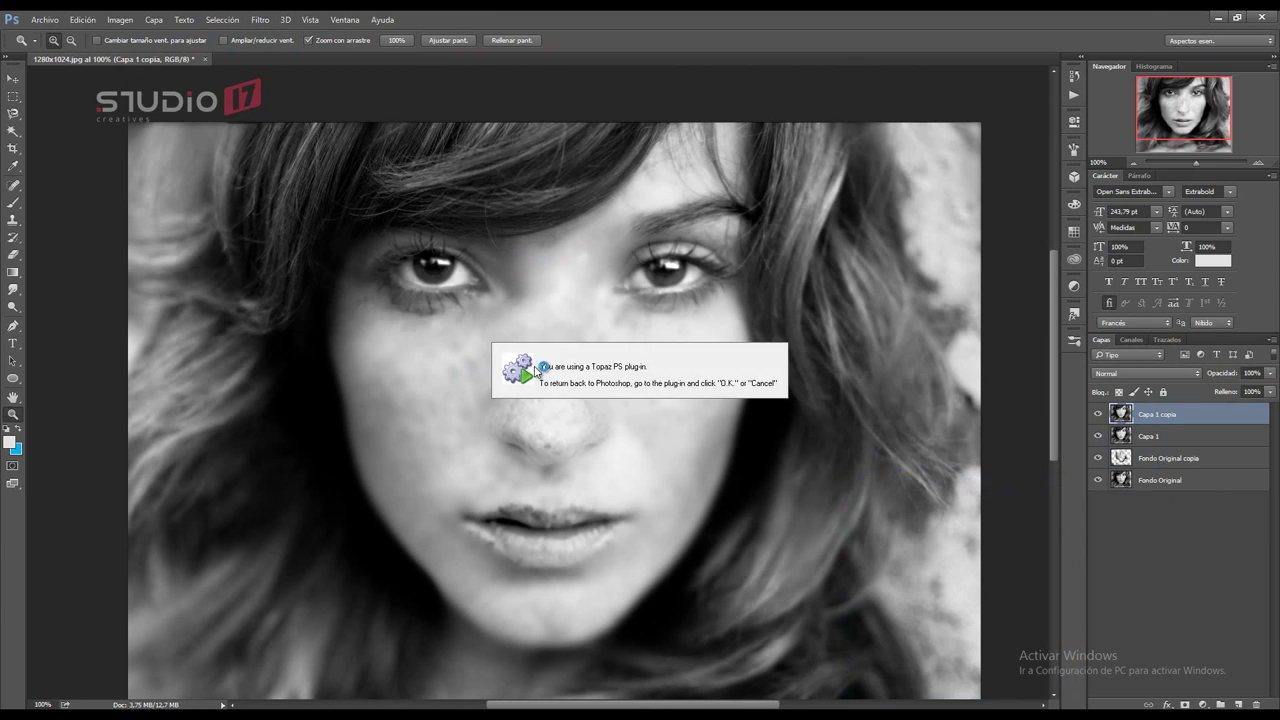
left_click(948, 531)
Step: Apply Topaz Clean 3 with the CrispStyle preset to Capa 1 copia and erase it over the hair, eyes and lips with a 66 px brush
left_click(259, 19)
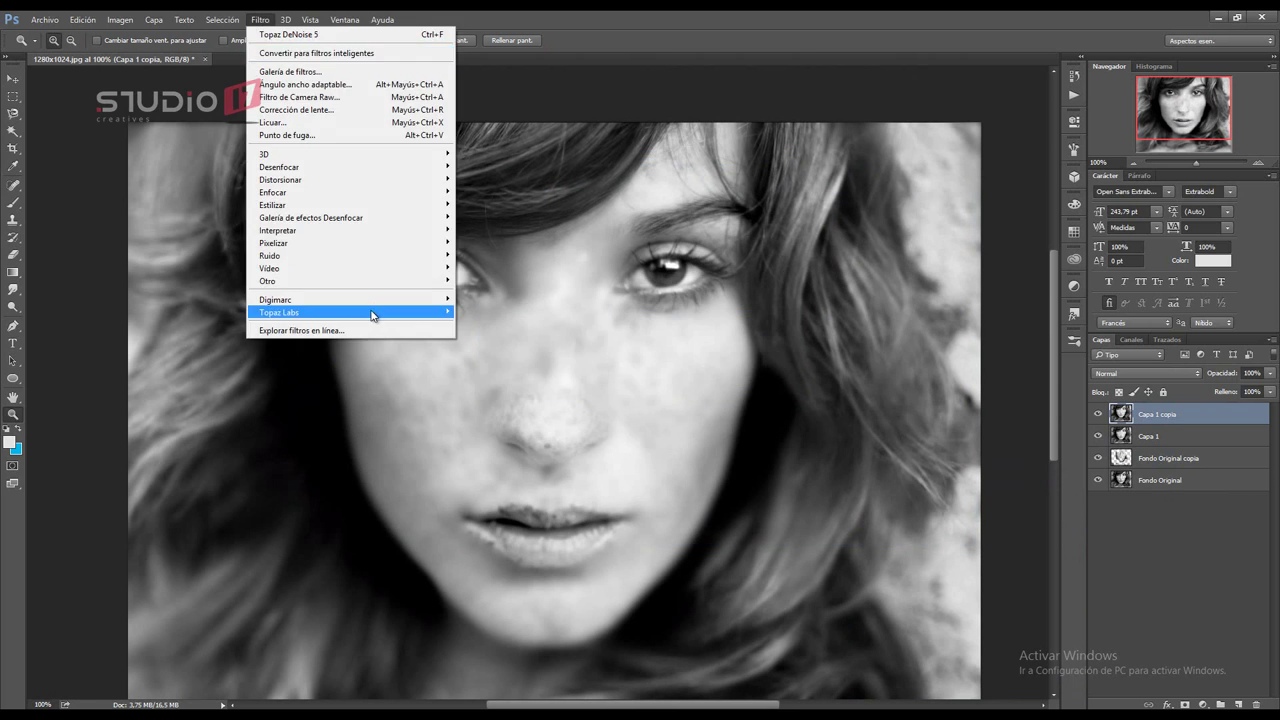
left_click(485, 318)
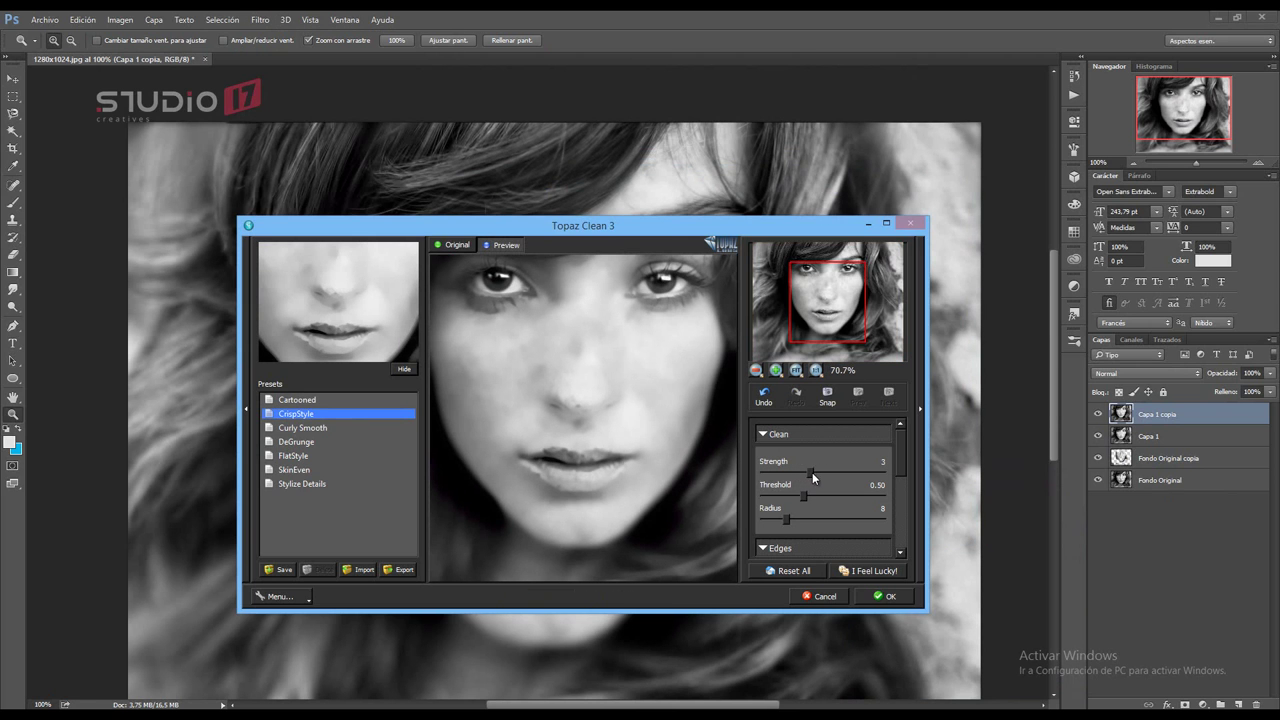
left_click(885, 596)
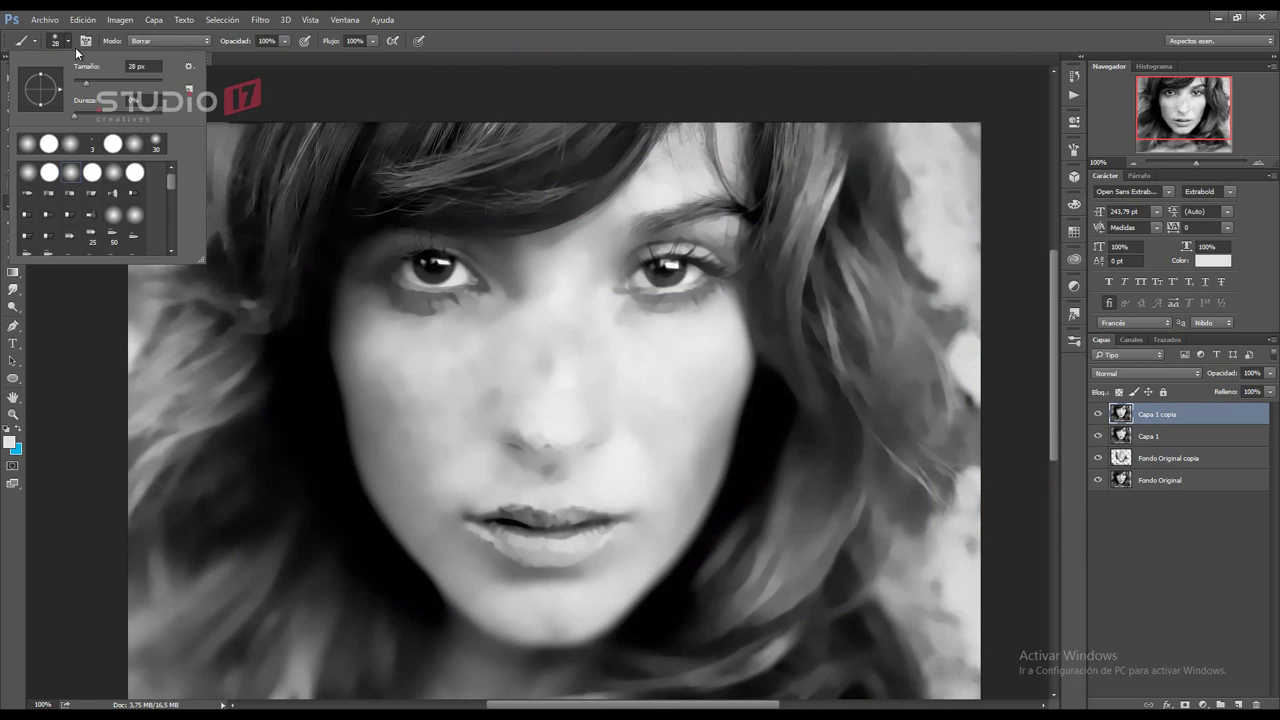
key("Escape")
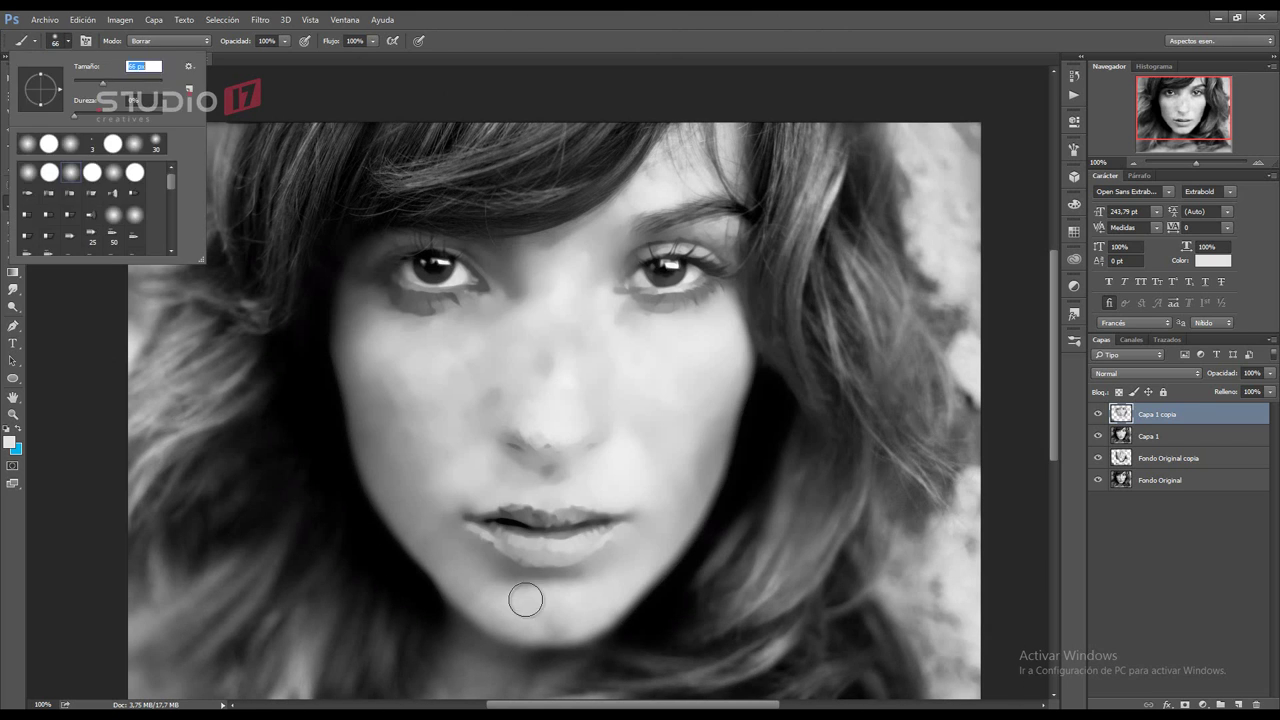
key("Escape")
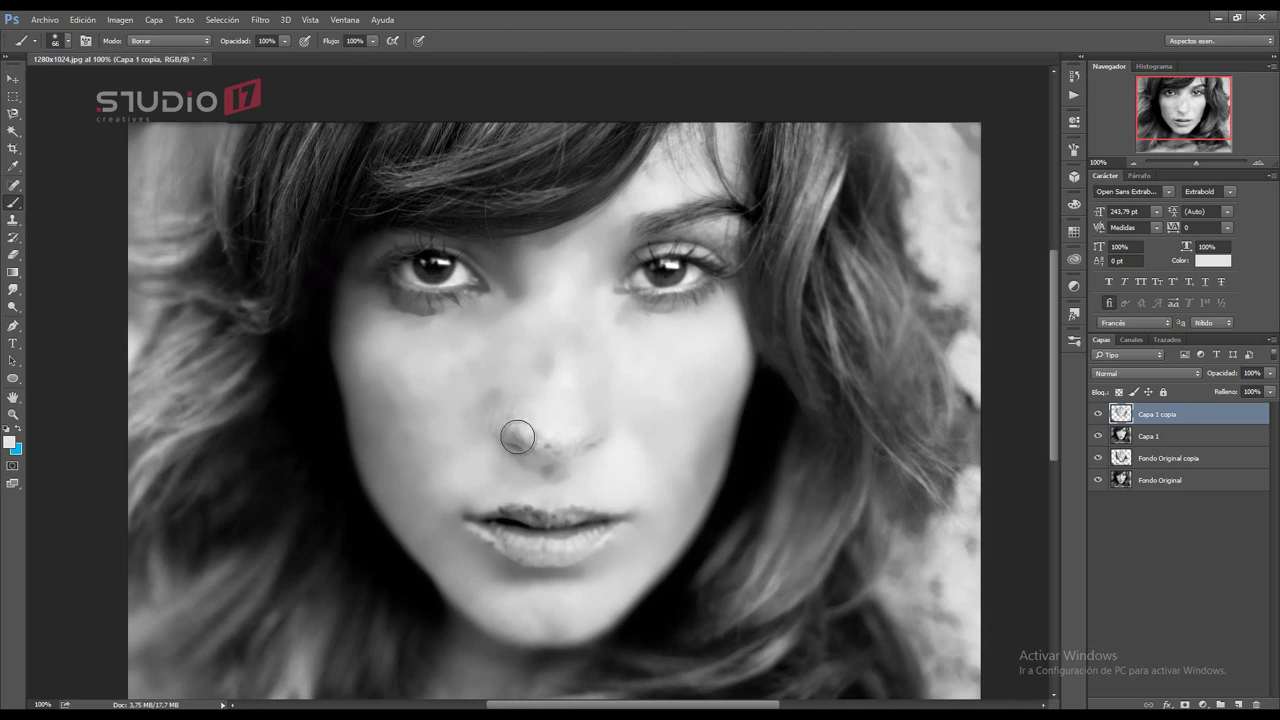
Step: Add a new layer above the retouched portrait and set the foreground colour to a light tan skin tone
left_click(1237, 705)
key("i")
left_click(10, 441)
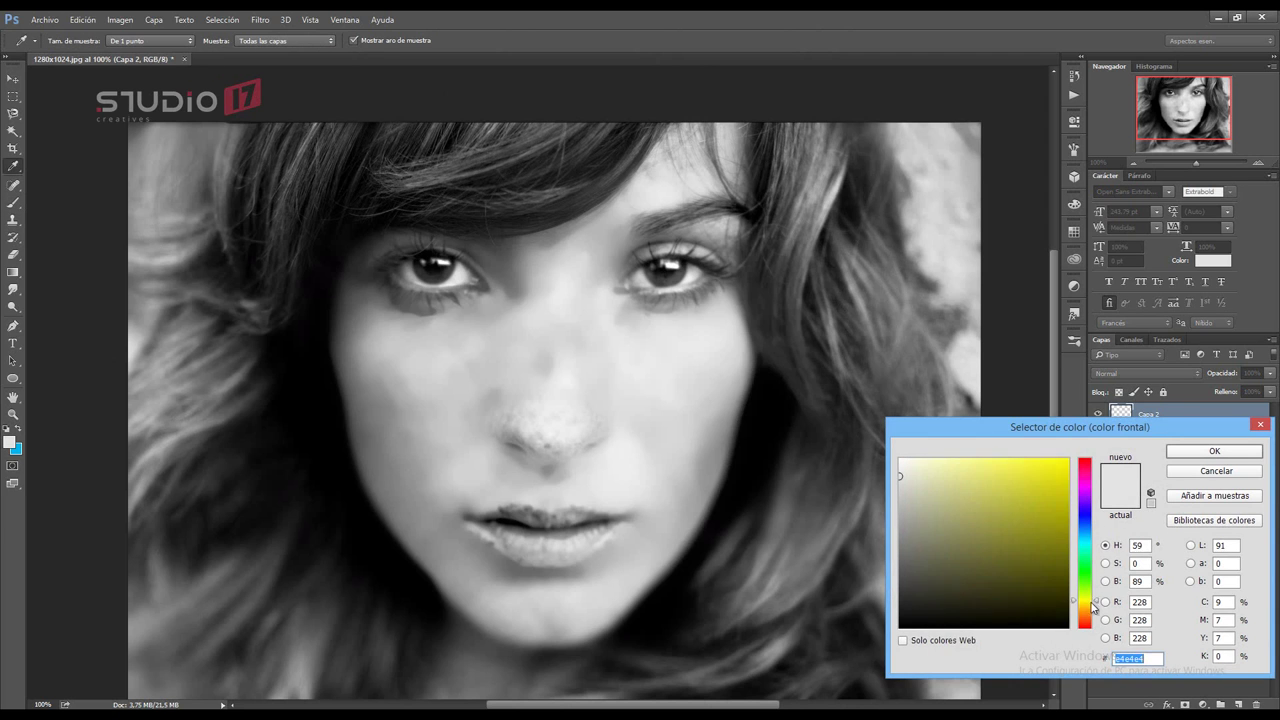
left_click(1044, 570)
left_click(1214, 451)
Step: Paint the face tan with a 66 px brush, leaving the lips uncovered, and erase the spill along the hair in Borrar mode
key("b")
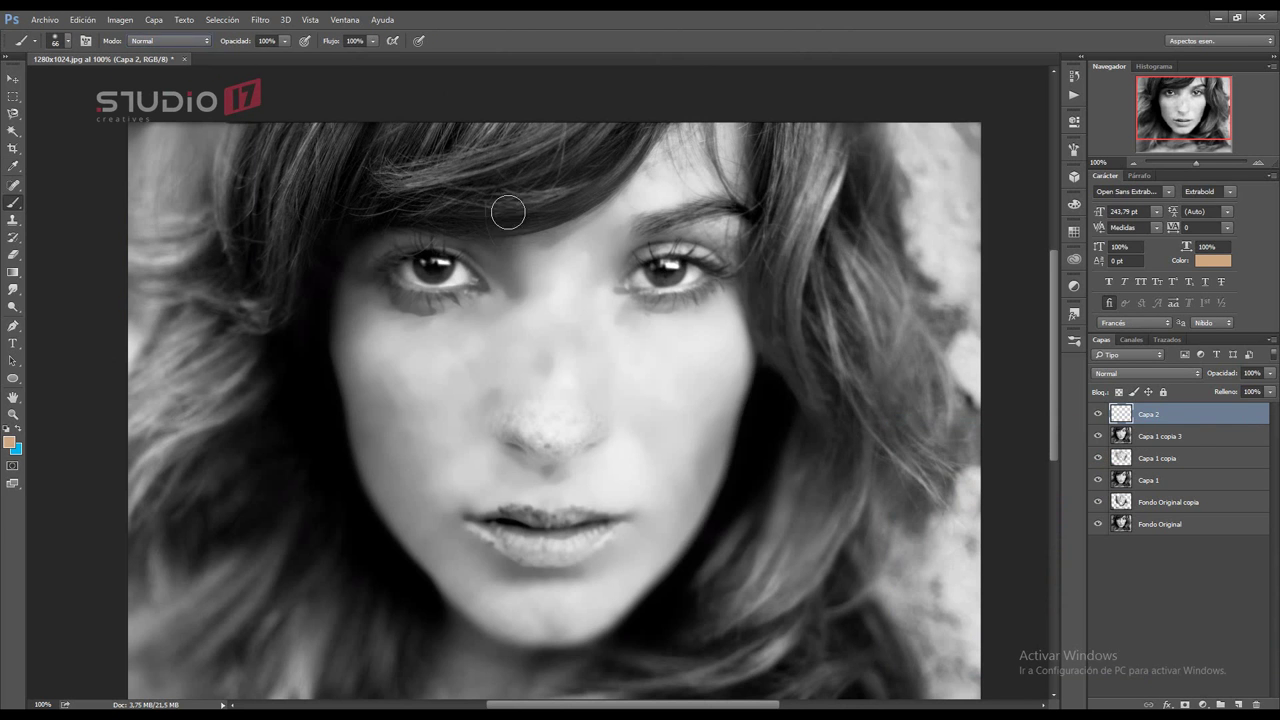
mouse_move(509, 209)
left_mouse_down()
mouse_move(640, 194)
mouse_move(683, 263)
mouse_move(609, 291)
mouse_move(345, 290)
mouse_move(660, 590)
mouse_move(733, 222)
mouse_move(420, 400)
mouse_move(610, 535)
mouse_move(560, 605)
mouse_move(500, 515)
left_mouse_up()
left_click(170, 41)
left_click(243, 77)
left_click_drag(775, 150, 760, 210)
left_click_drag(312, 345, 320, 357)
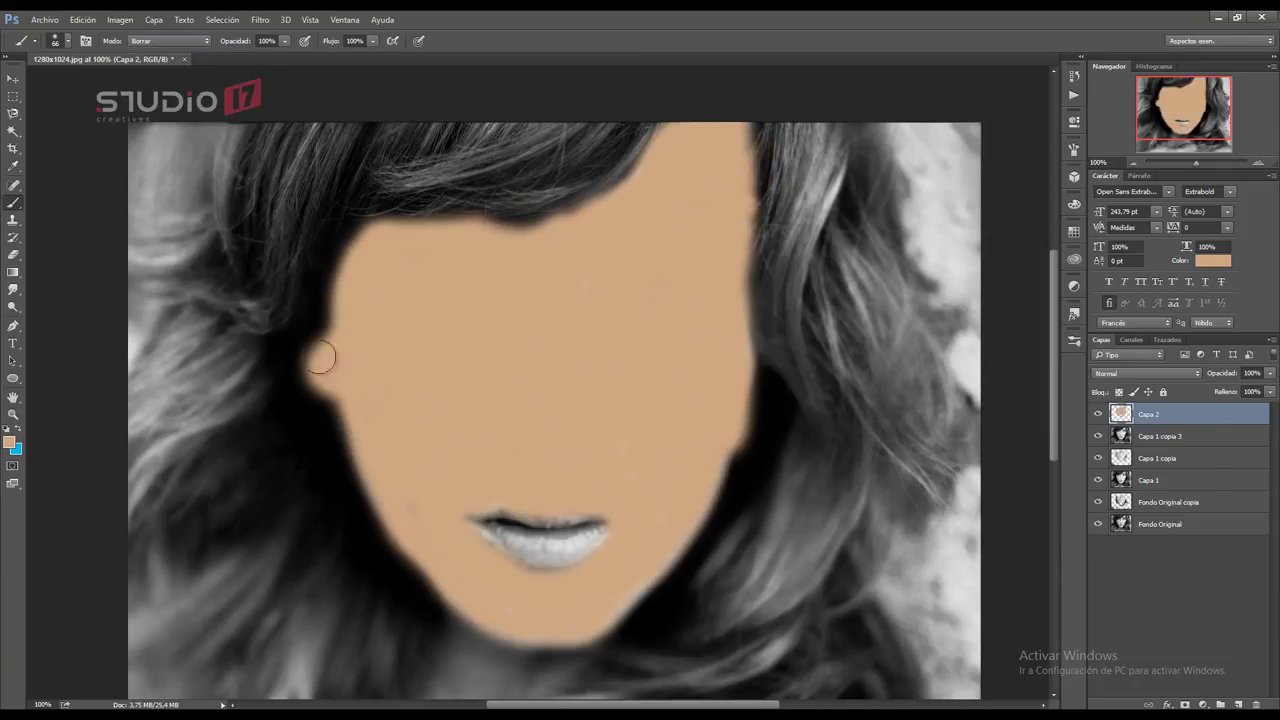
Step: Set the tan skin layer's blend mode to Color and its opacity to 51%
left_click(1122, 375)
key("Down")
key("Down")
key("Down")
key("Down")
key("Down")
key("Down")
key("Down")
key("Down")
key("Down")
key("Down")
key("Down")
key("Down")
key("Down")
key("Down")
key("Down")
key("Down")
key("Down")
key("Down")
key("Down")
key("Down")
left_click(1270, 373)
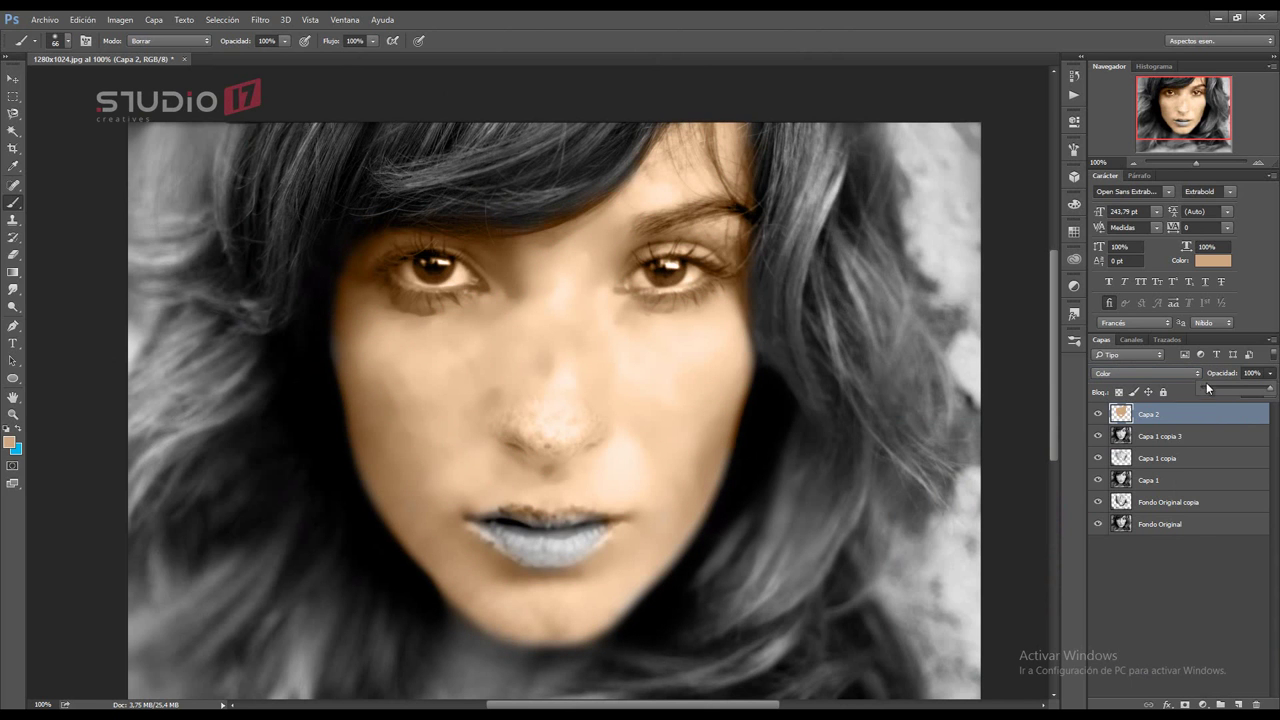
left_click_drag(1226, 396, 1238, 392)
Step: Erase the tan tint from the eyeballs with a 21 px brush
left_click_drag(445, 268, 400, 268)
key("ctrl+plus")
key("ctrl+plus")
left_click_drag(1183, 118, 1199, 93)
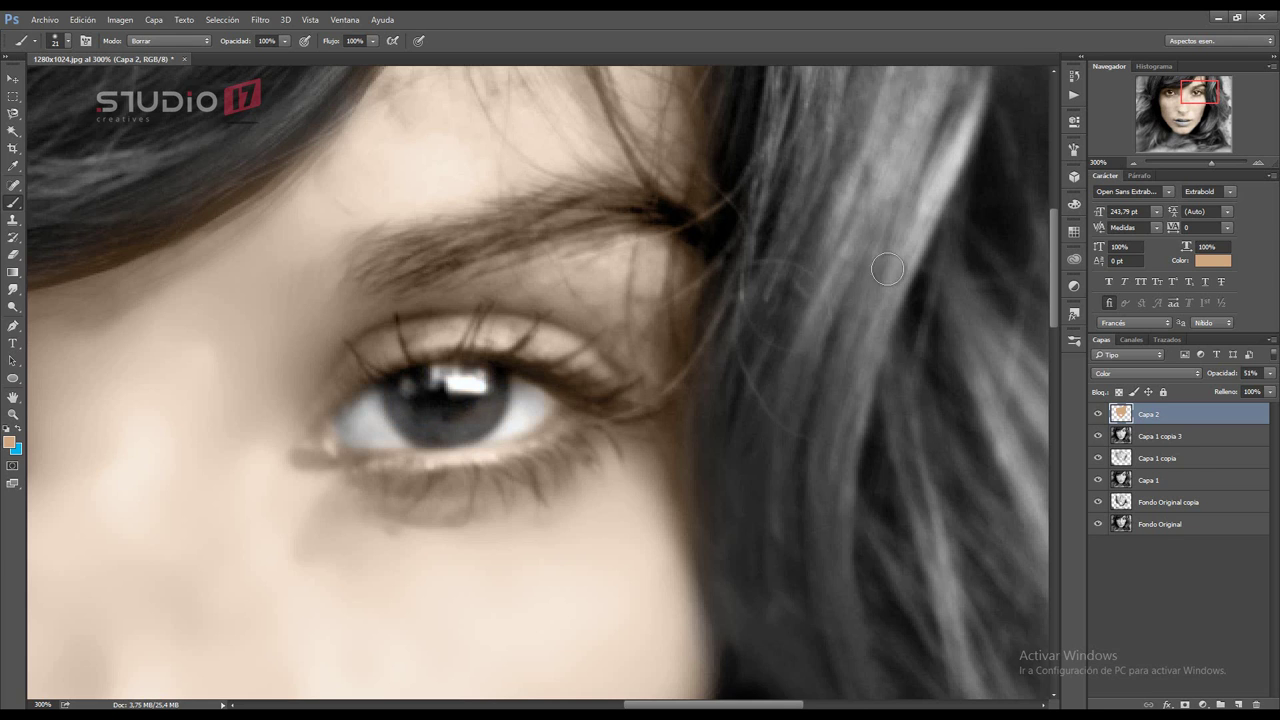
Step: Add a new layer, paint black eyeliner around the eye beneath the fringe, and set the layer to Luz suave
scroll(887, 269, "left", 10)
scroll(864, 84, "down", 2)
left_click(1238, 704)
key("d")
left_click(67, 41)
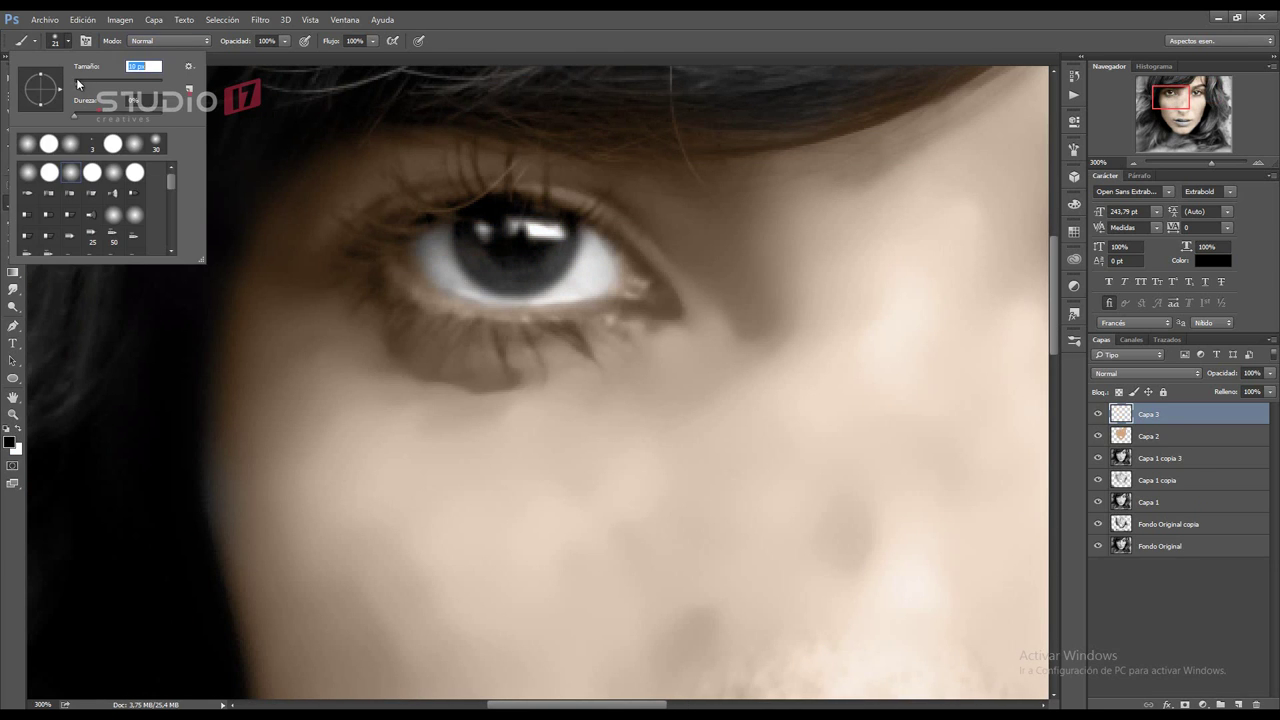
mouse_move(356, 231)
left_mouse_down()
mouse_move(595, 204)
mouse_move(600, 311)
mouse_move(401, 271)
mouse_move(376, 230)
mouse_move(599, 309)
mouse_move(537, 195)
mouse_move(380, 245)
left_mouse_up()
left_click(1145, 373)
left_click(1112, 513)
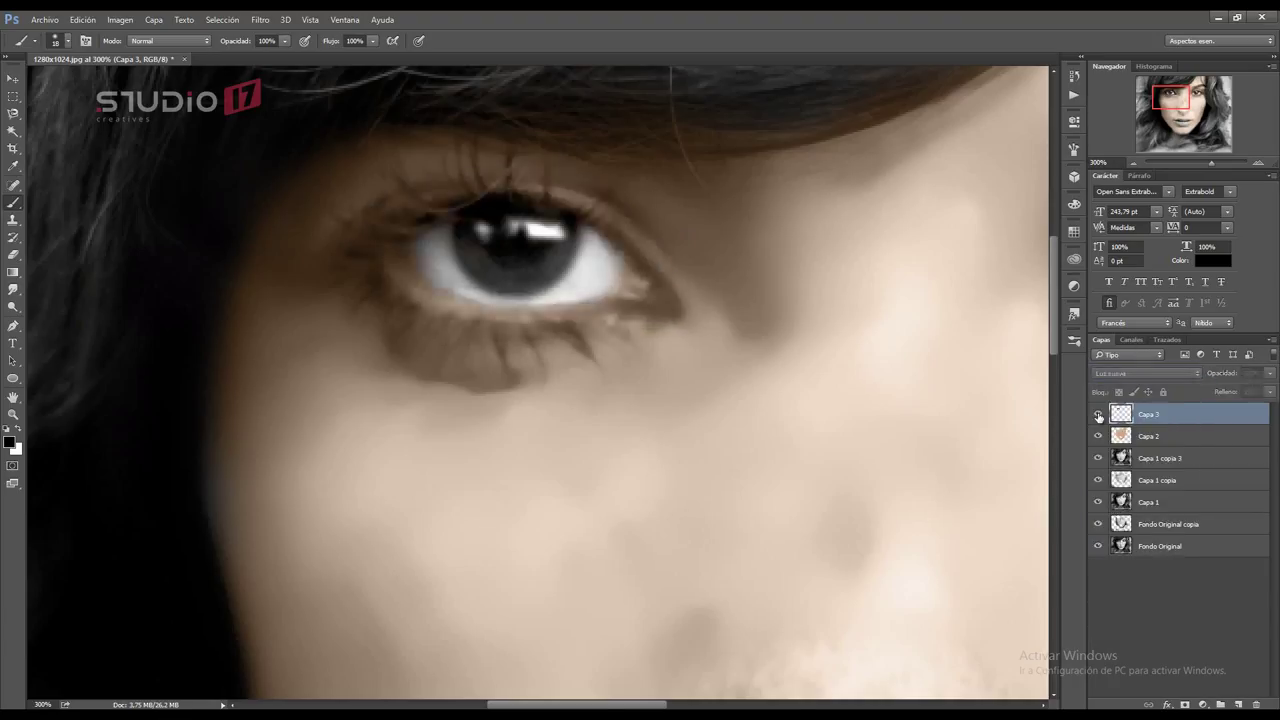
Step: Paint black eyeliner around the other eye, along the inner corner, lash lines and upper lid
scroll(33, 179, "right", 10)
mouse_move(340, 355)
left_mouse_down()
mouse_move(362, 293)
mouse_move(532, 253)
mouse_move(355, 370)
left_mouse_up()
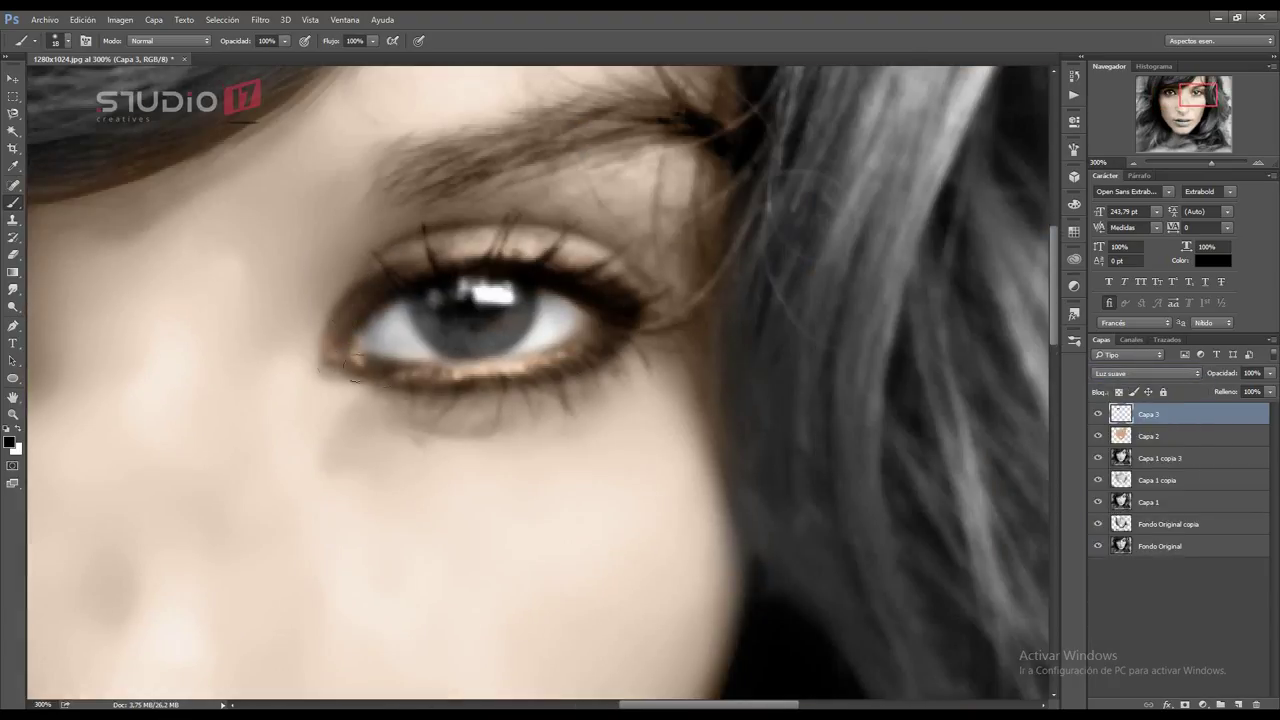
left_click_drag(612, 268, 476, 240)
scroll(415, 382, "down", 5)
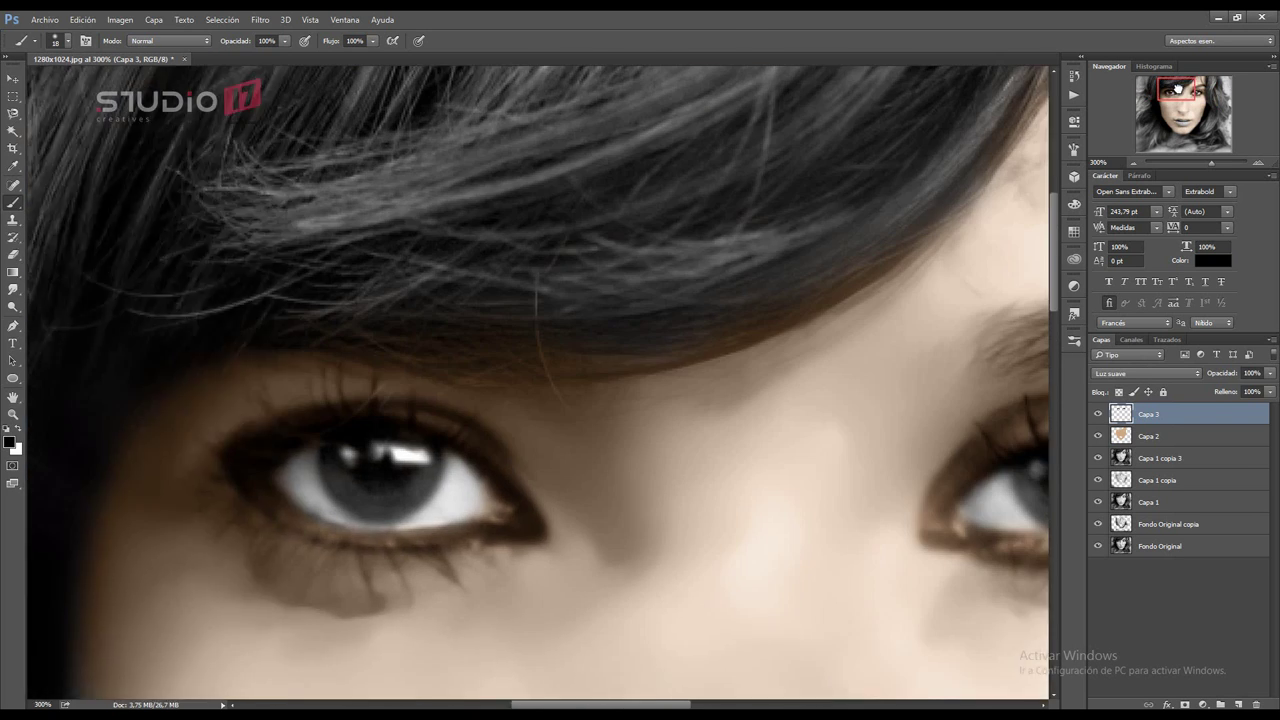
Step: Try other opacity and blend mode settings on the Capa 3 eyeliner layer
double_click(13, 413)
left_click(1270, 373)
mouse_move(1268, 388)
left_mouse_down()
mouse_move(1237, 397)
mouse_move(1268, 397)
left_mouse_up()
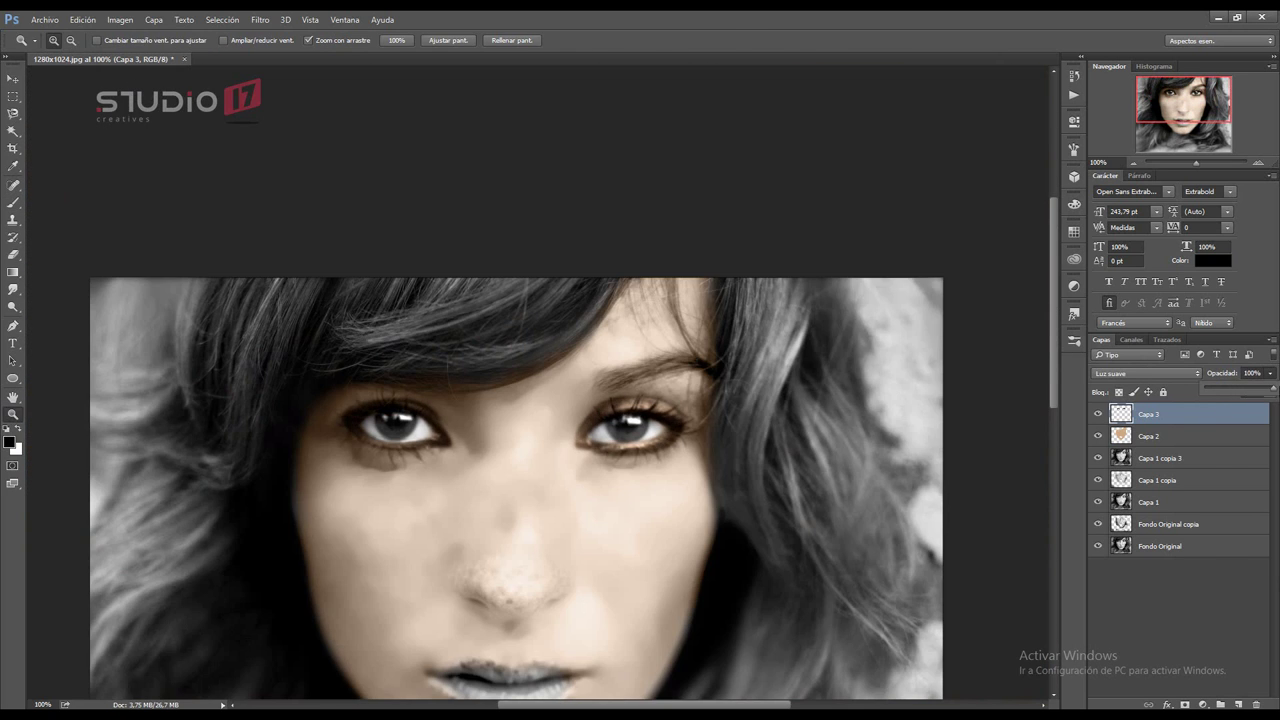
scroll(1125, 375, "down", 10)
left_click(1145, 373)
left_click(1130, 500)
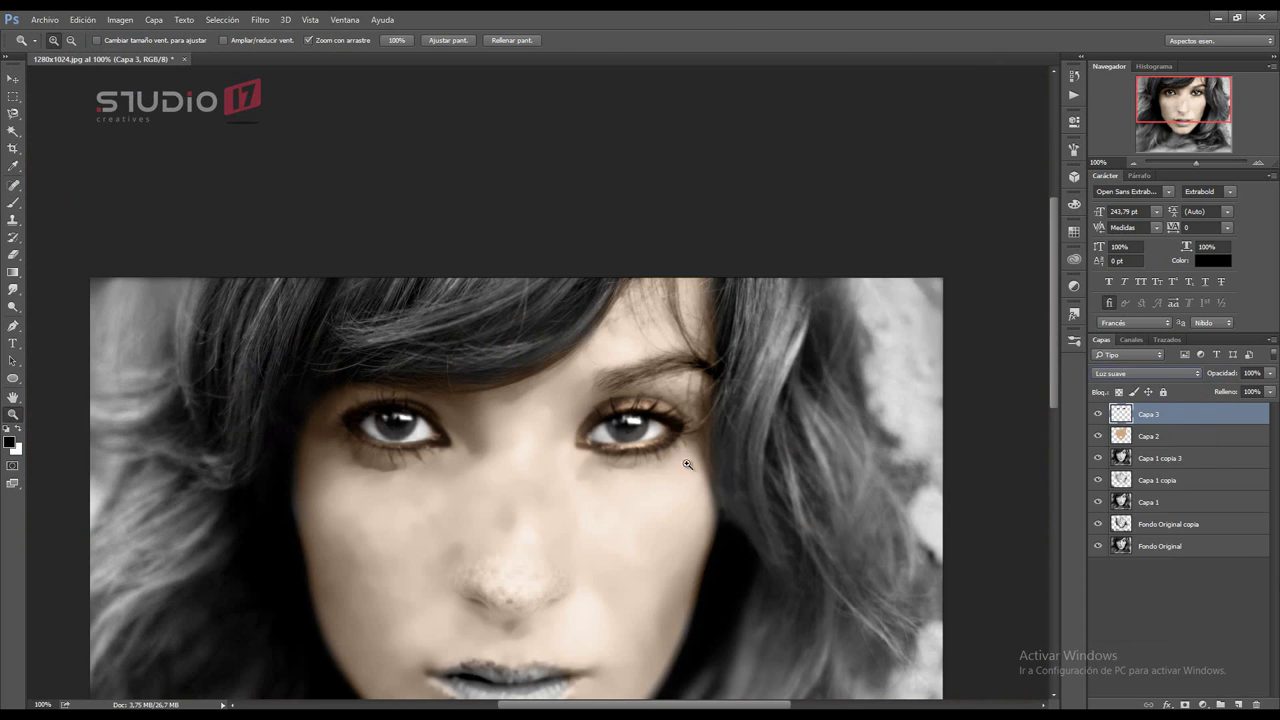
Step: Apply a Gaussian blur with a 2.0 px radius to the Capa 3 eyeliner and touch up the eyeliner with the brush
left_click_drag(500, 450, 470, 235)
left_click(260, 19)
left_click(505, 245)
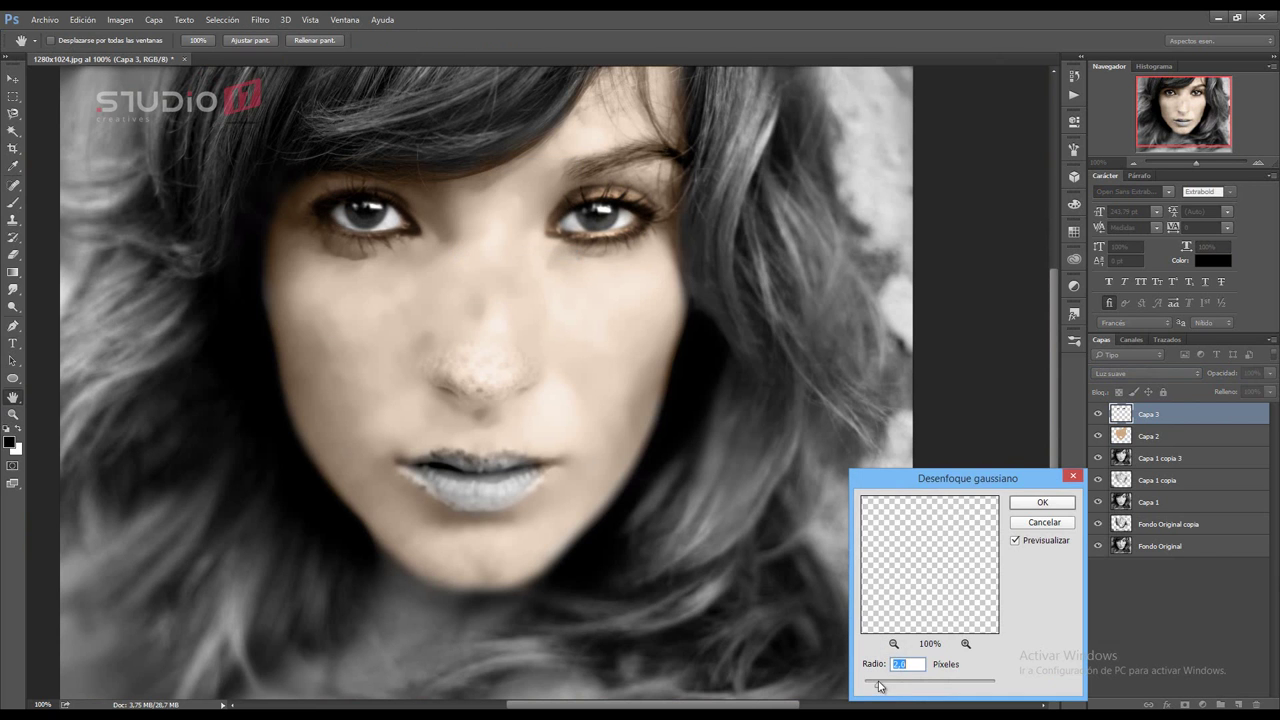
key("Return")
scroll(423, 163, "up", 4)
key("b")
mouse_move(391, 277)
left_mouse_down()
mouse_move(660, 251)
mouse_move(371, 279)
mouse_move(575, 290)
left_mouse_up()
double_click(12, 414)
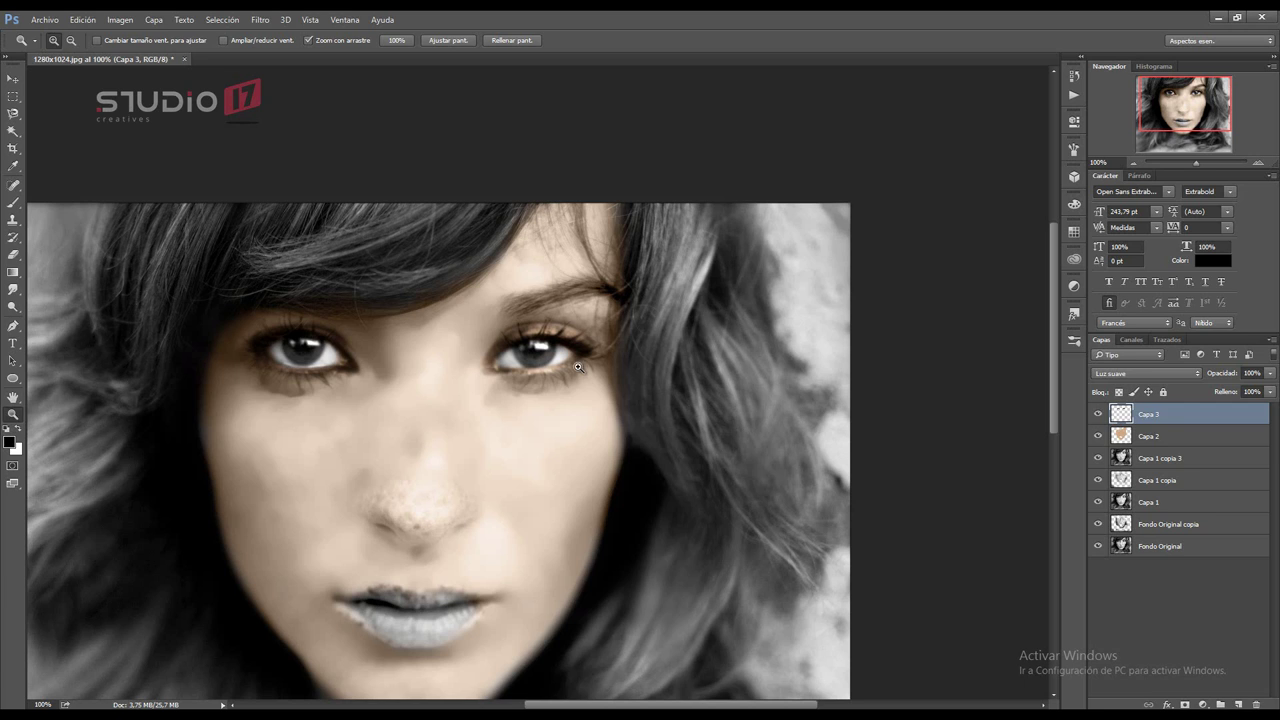
Step: Smooth the blotches on the nose bridge and cheeks on Capa 1 copia 3 with the Spot Healing Brush and Smudge tool
key("alt+bracketleft")
key("alt+bracketleft")
key("j")
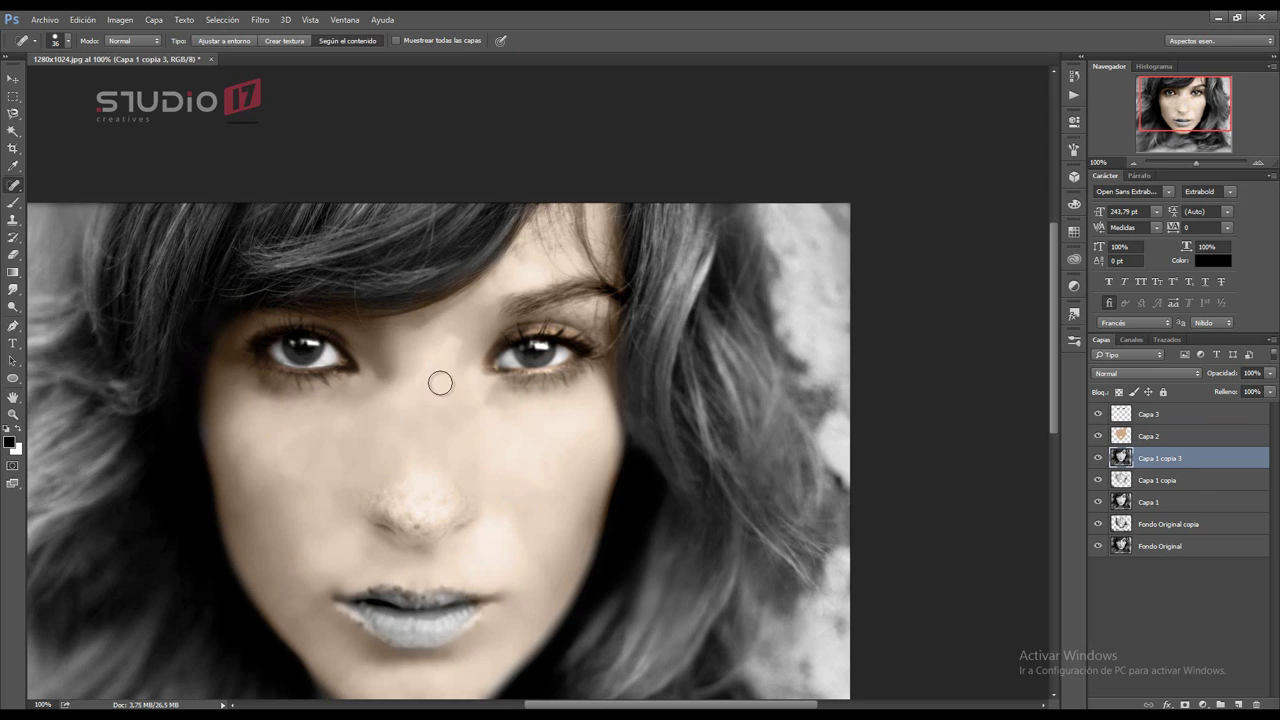
key("r")
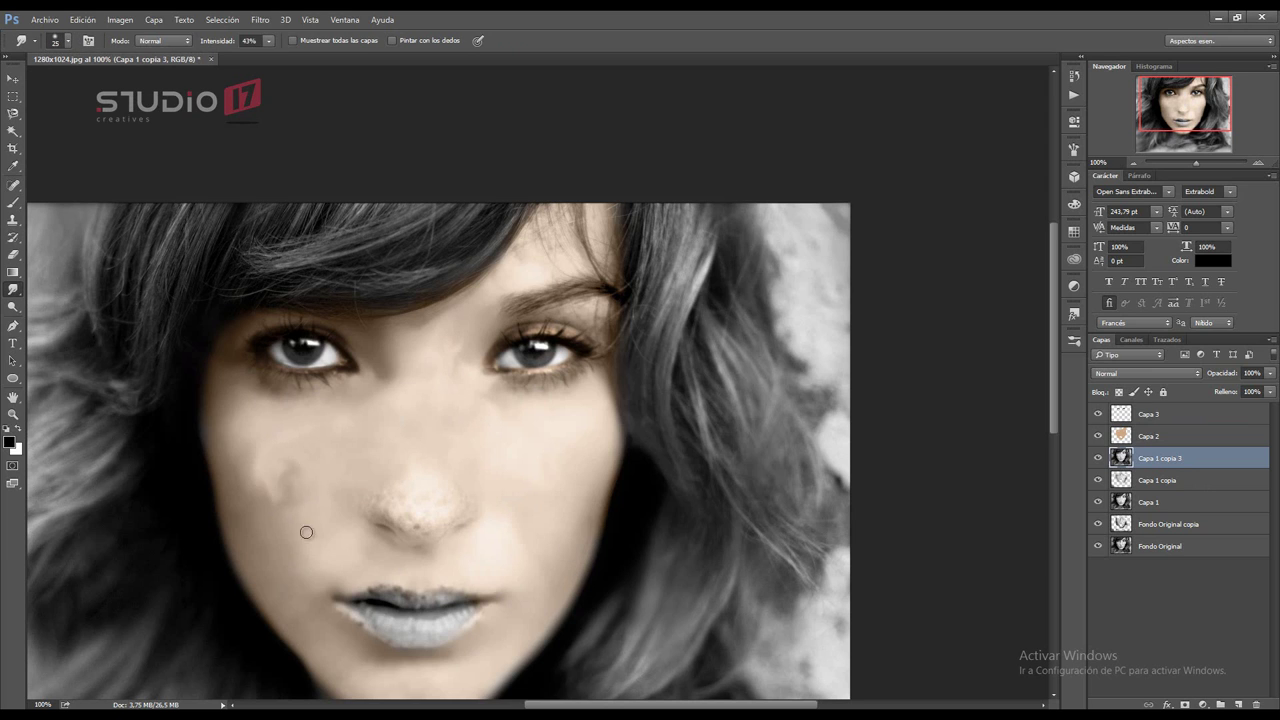
key("j")
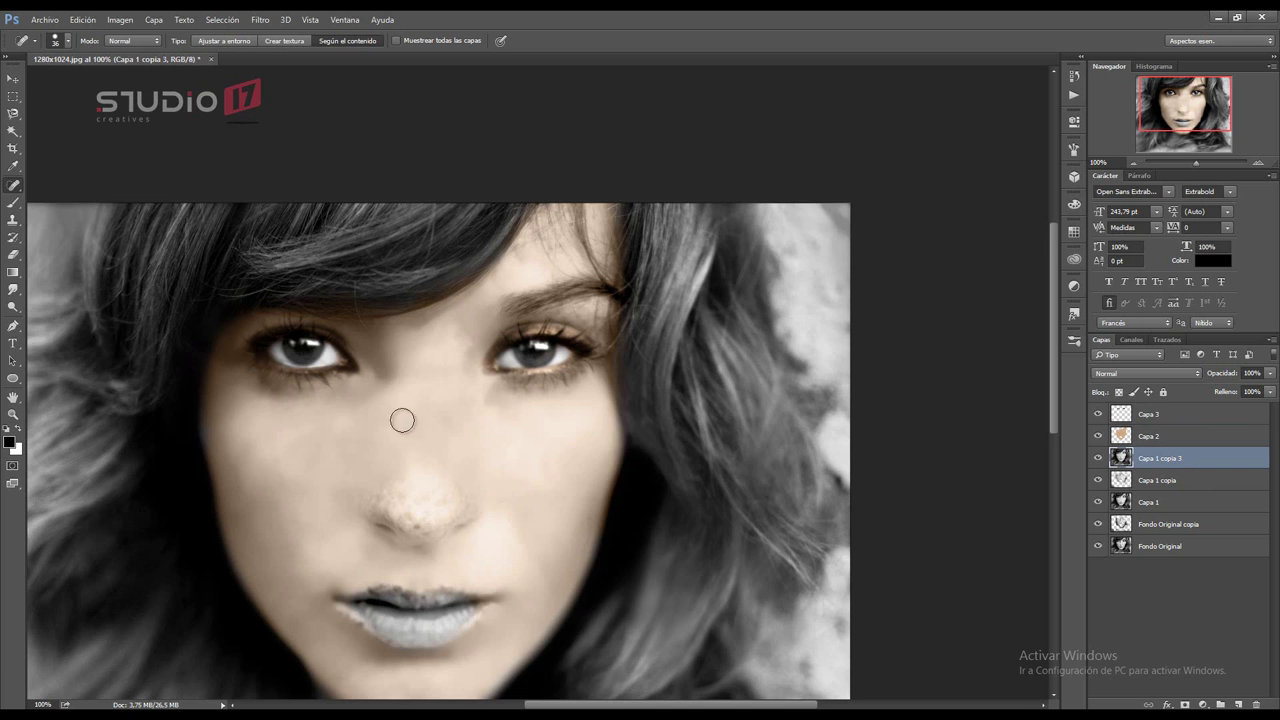
Step: Paint both irises light blue on a new layer below Capa 3 and change its blend mode to tint the eyes
scroll(402, 420, "down", 1)
key("i")
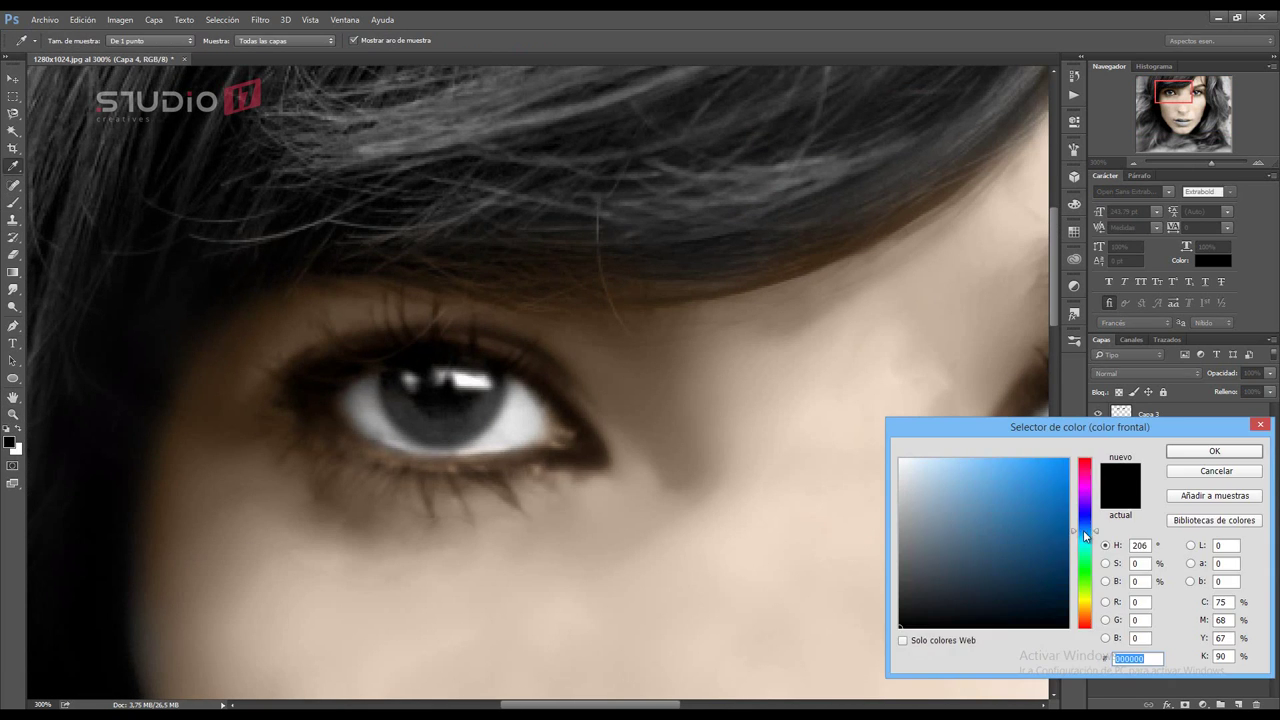
left_click(965, 467)
left_click(1214, 451)
key("b")
mouse_move(395, 375)
left_mouse_down()
mouse_move(480, 410)
mouse_move(395, 380)
left_mouse_up()
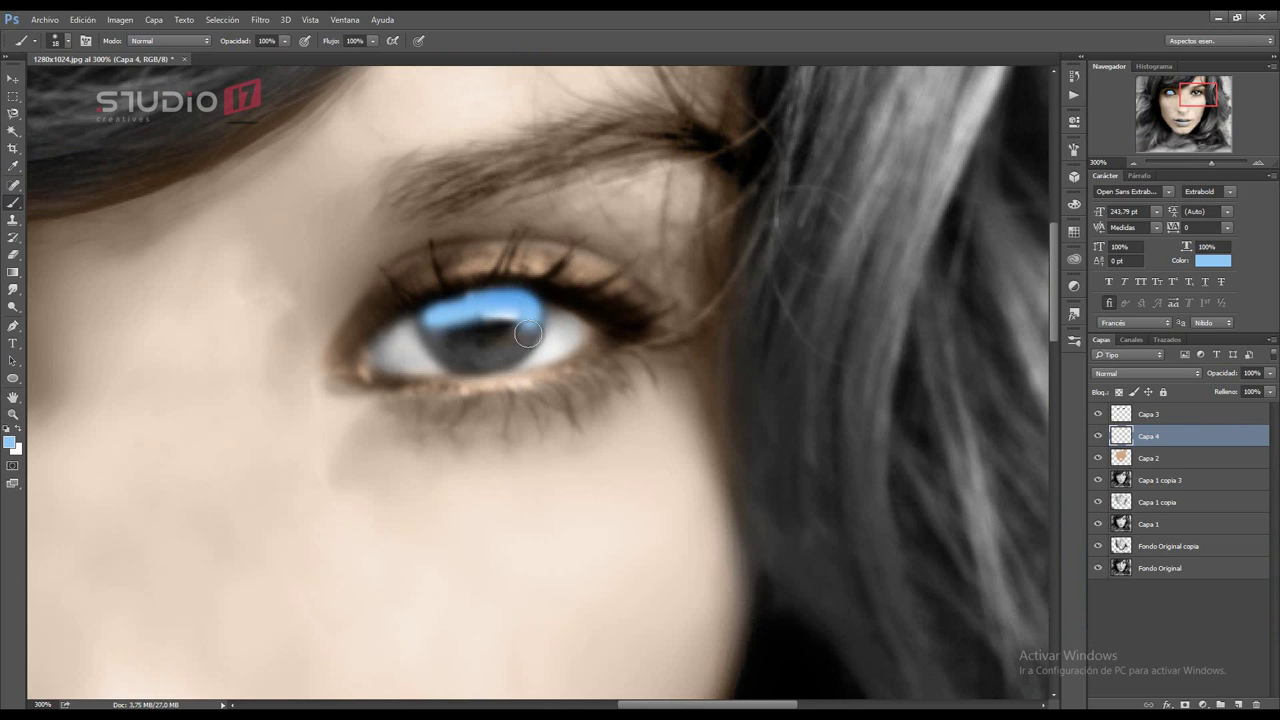
left_click_drag(460, 355, 492, 340)
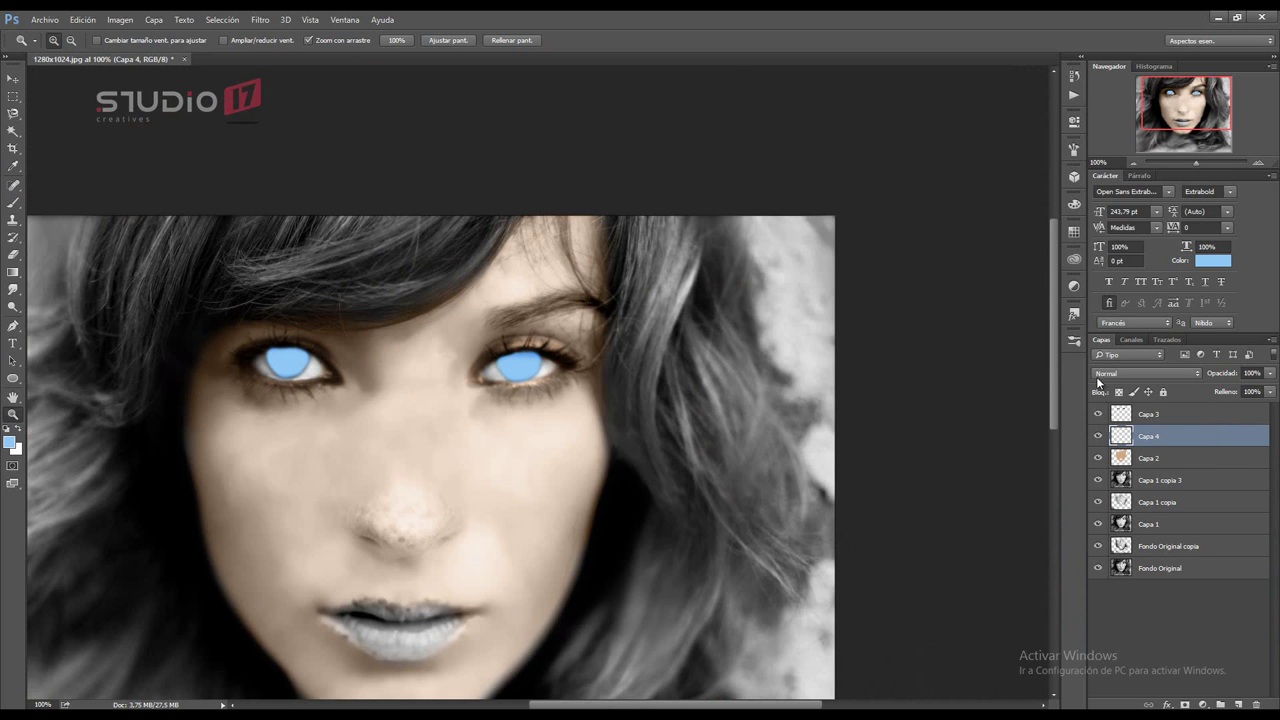
left_click(1145, 373)
left_click(1130, 548)
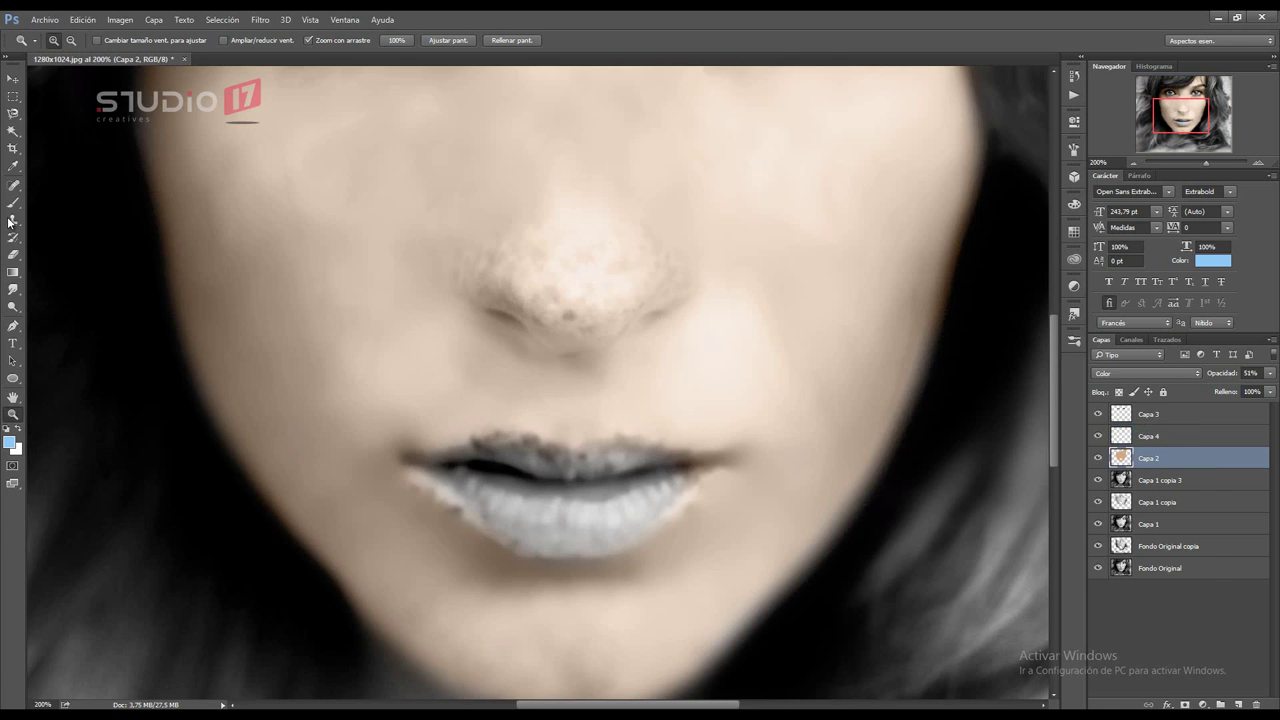
Step: Tint the lips with the tan skin colour on Capa 2 and add a new layer above it
key("b")
left_click(1145, 373)
left_click(1130, 378)
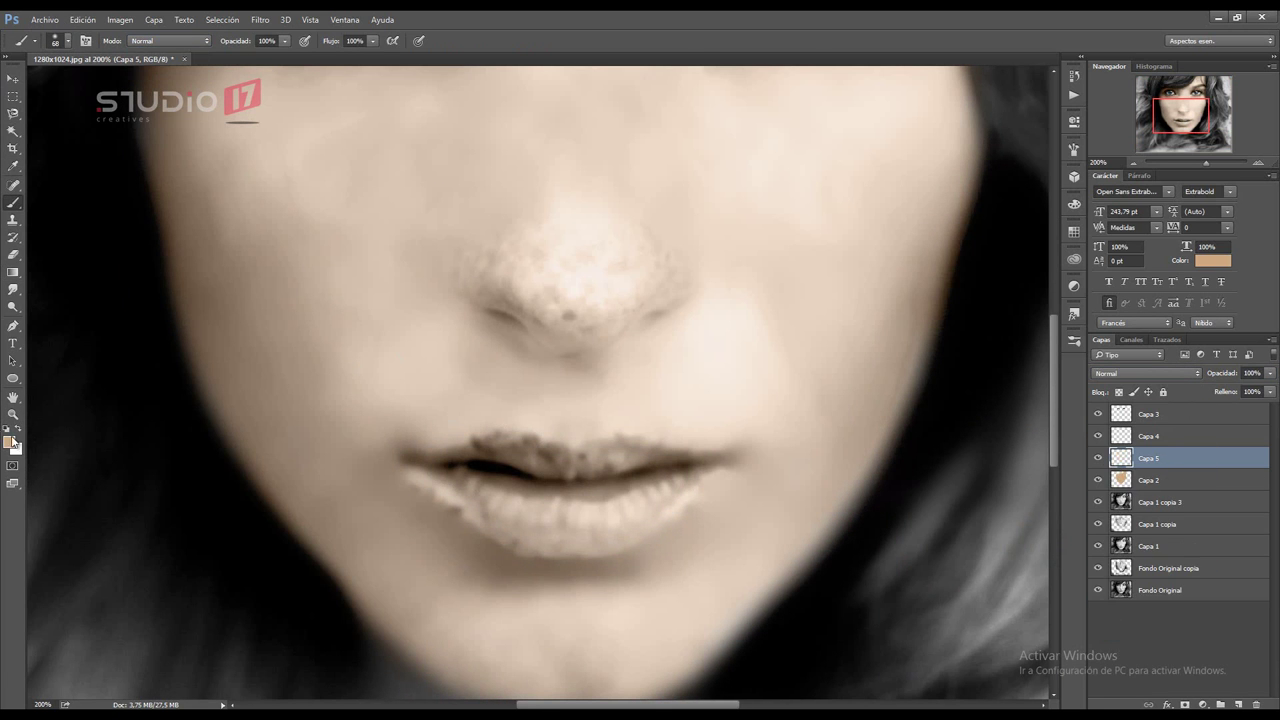
Step: Paint the lips light pink on Capa 5 and set the layer's opacity to 29%
left_click(12, 440)
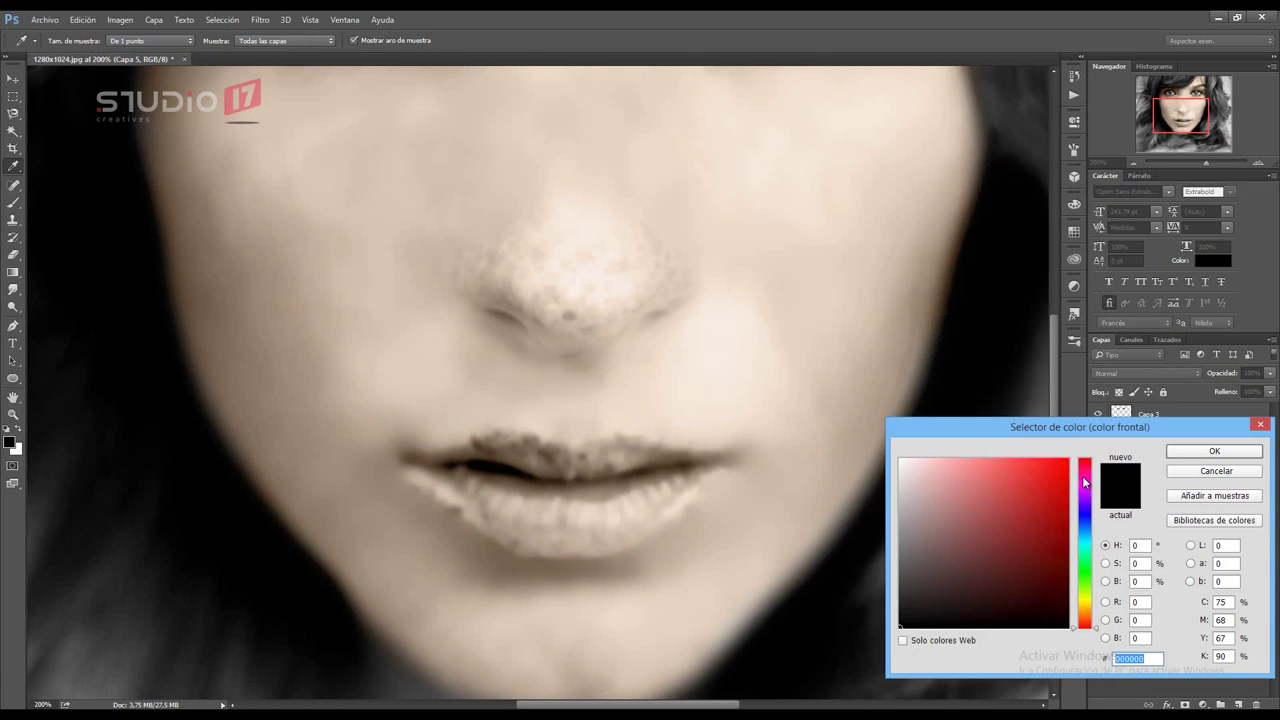
left_click(935, 475)
left_click(1214, 449)
left_click_drag(450, 490, 680, 480)
mouse_move(1270, 373)
left_mouse_down()
mouse_move(1149, 352)
mouse_move(1210, 387)
left_mouse_up()
left_click(55, 40)
left_click_drag(60, 80, 45, 80)
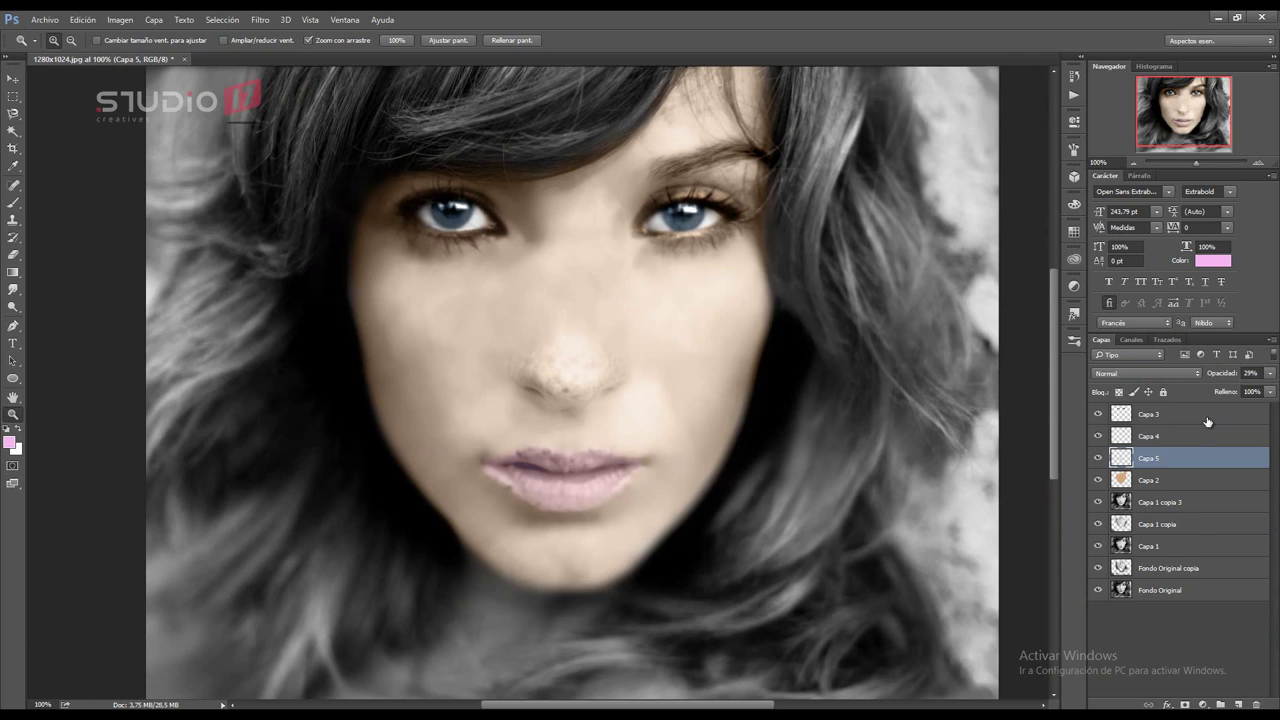
Step: Add a new layer on top and paint near-black over the hair and background around the face
key("ctrl+shift+alt+n")
left_click(311, 157, "alt")
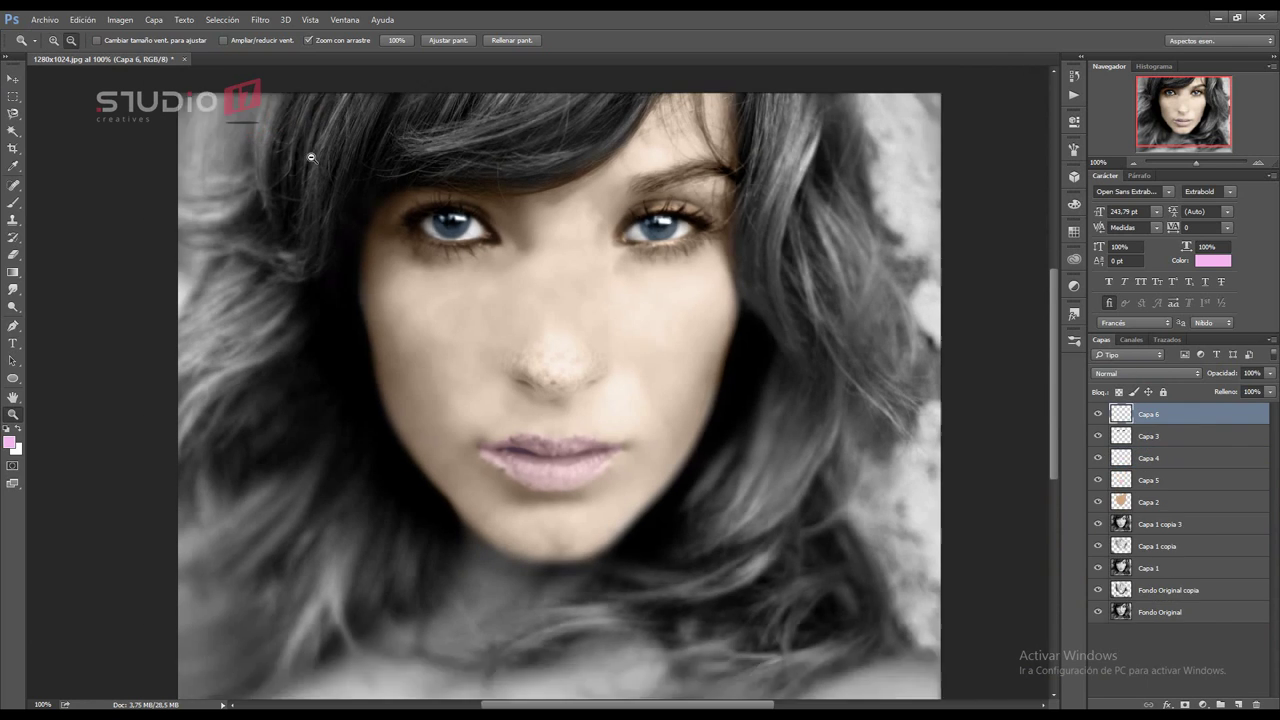
left_click(311, 157, "alt")
left_click(12, 440)
left_click(1209, 451)
key("b")
mouse_move(414, 157)
left_mouse_down()
mouse_move(371, 446)
mouse_move(512, 554)
mouse_move(738, 506)
mouse_move(780, 344)
mouse_move(764, 516)
mouse_move(665, 466)
mouse_move(687, 252)
mouse_move(703, 320)
mouse_move(835, 231)
left_mouse_up()
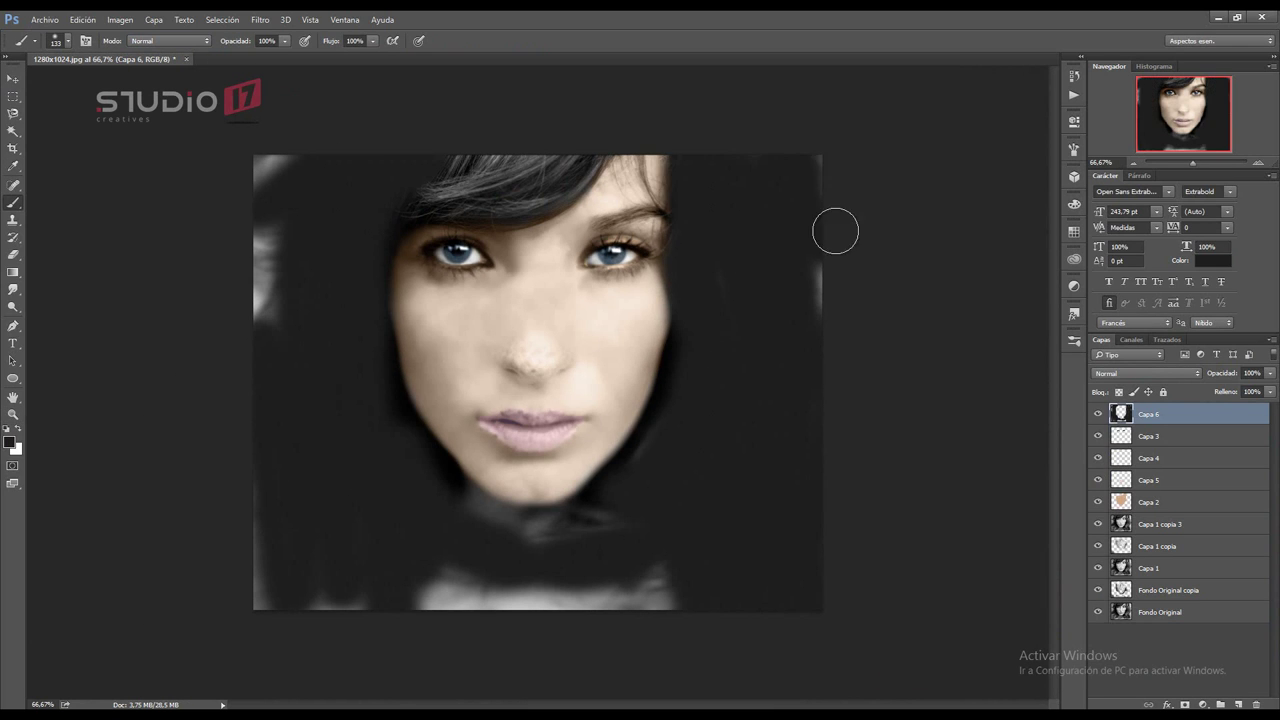
left_click_drag(273, 603, 590, 148)
Step: Set the blend mode of the dark hair layer, Capa 6, to Luz suave
left_click(1145, 373)
scroll(1145, 373, "down", 13)
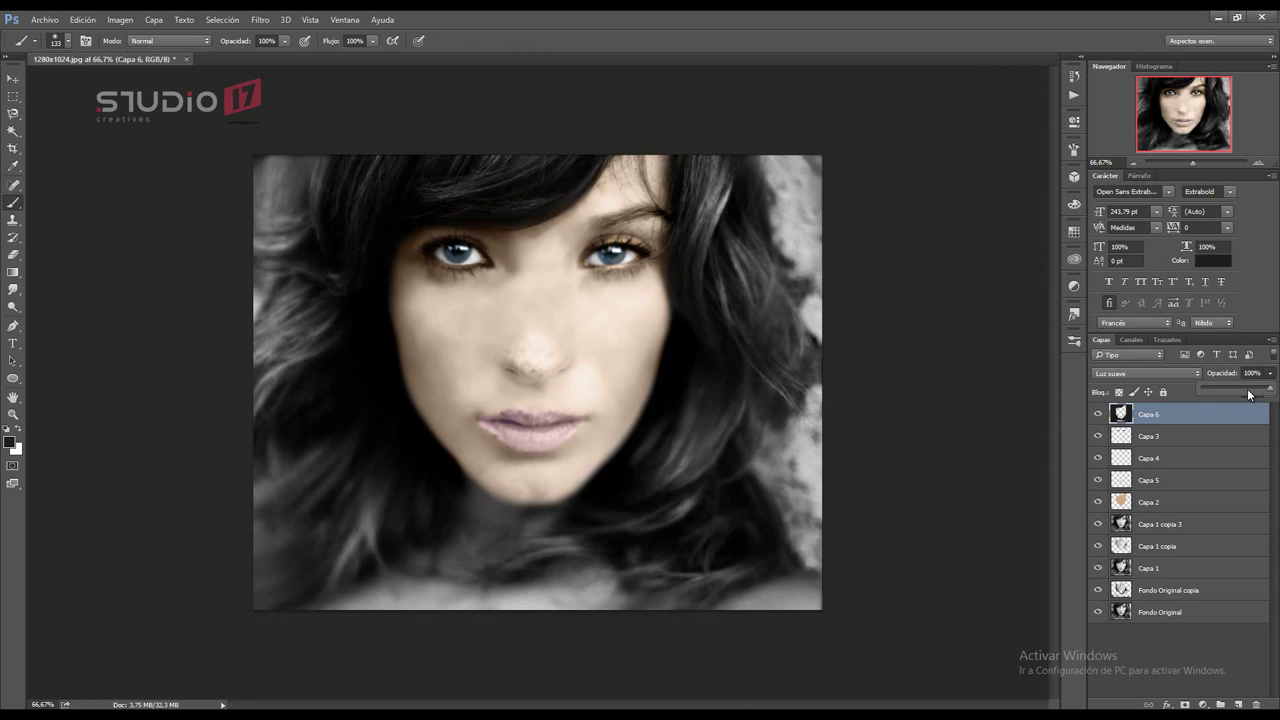
scroll(1145, 373, "down", 2)
Step: Paint the tan skin colour over the neck, chest and shoulder on Capa 2
left_click(1148, 502)
left_click(1125, 373)
left_click(1125, 381)
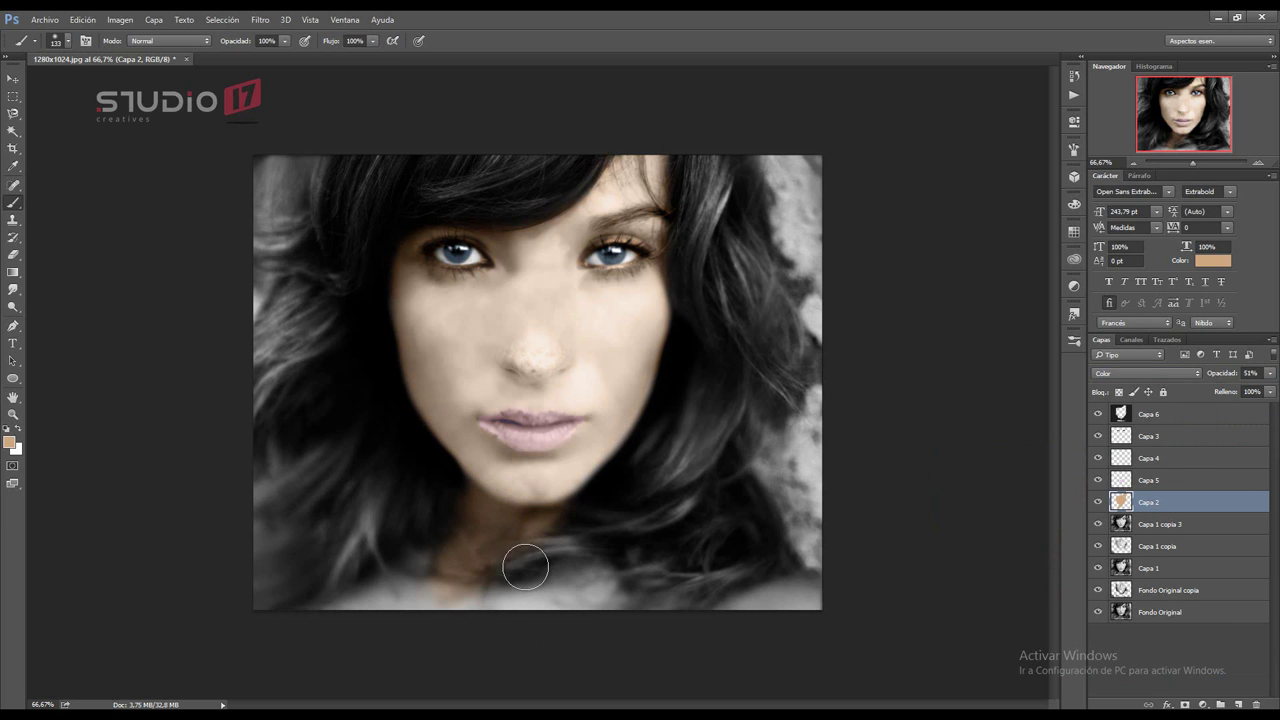
left_click(1160, 421)
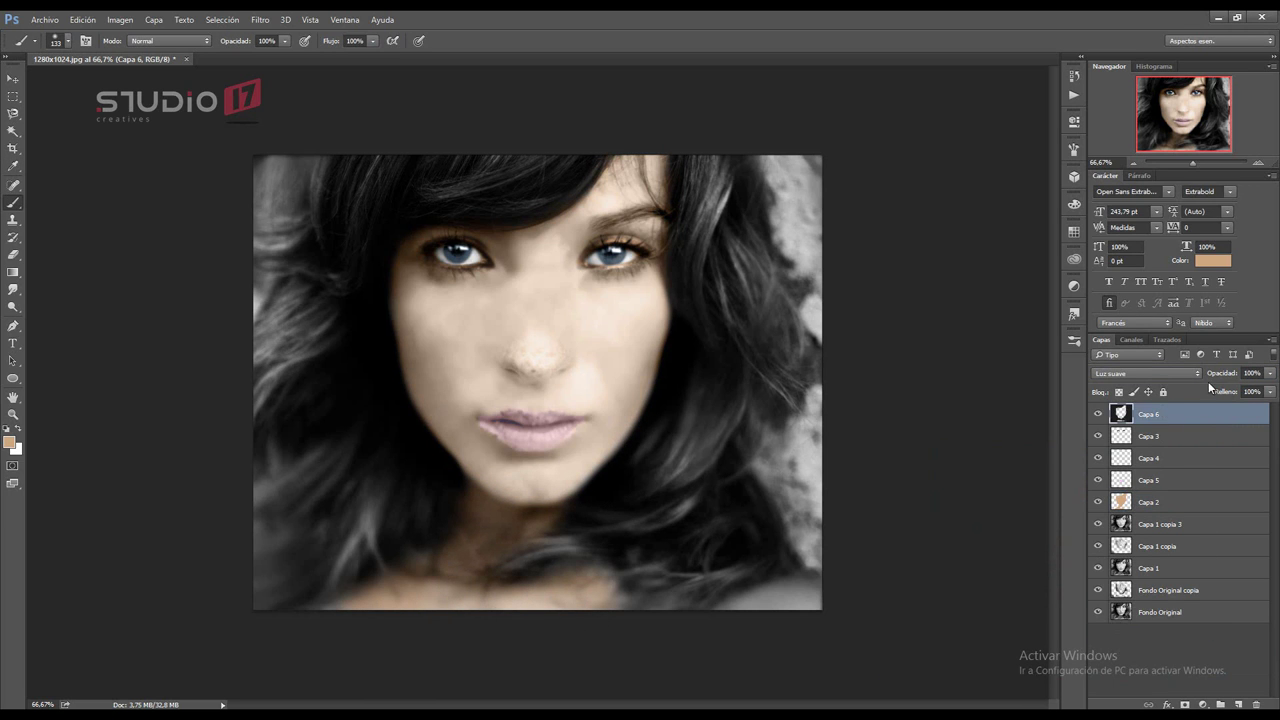
left_click(1148, 502)
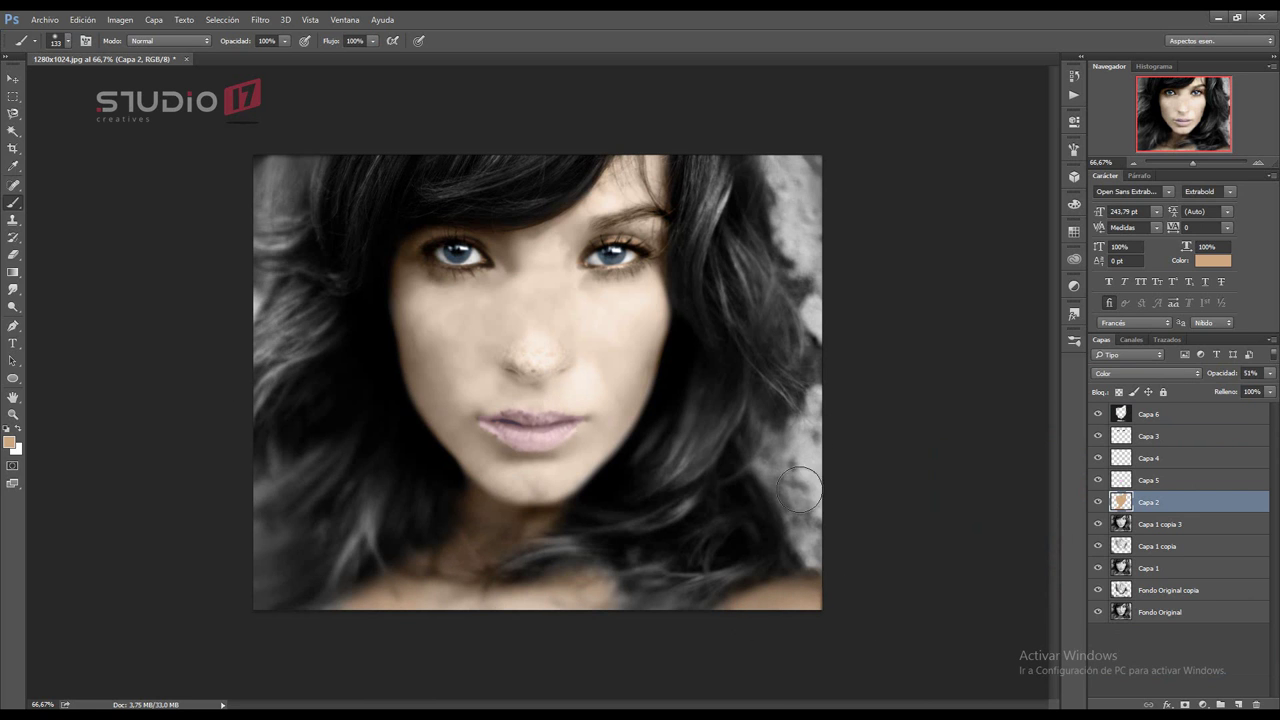
Step: Create a merged copy of the image on top and remove the nose freckles with a 17 px Spot Healing Brush
key("alt+period")
key("ctrl+j")
key("j")
scroll(529, 294, "up", 2)
left_click(55, 41)
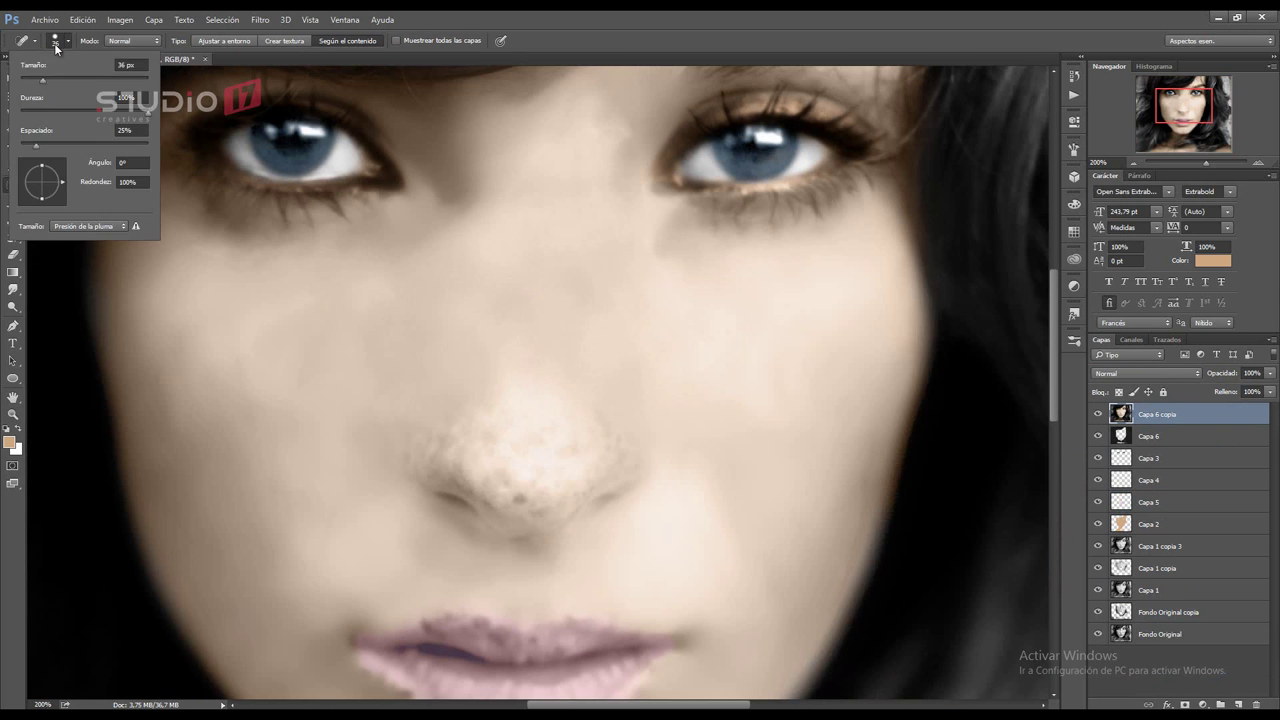
left_click_drag(42, 78, 37, 78)
left_click_drag(400, 440, 594, 414)
mouse_move(510, 497)
left_mouse_down()
mouse_move(437, 450)
mouse_move(423, 471)
mouse_move(650, 460)
left_mouse_up()
left_click_drag(438, 456, 408, 472)
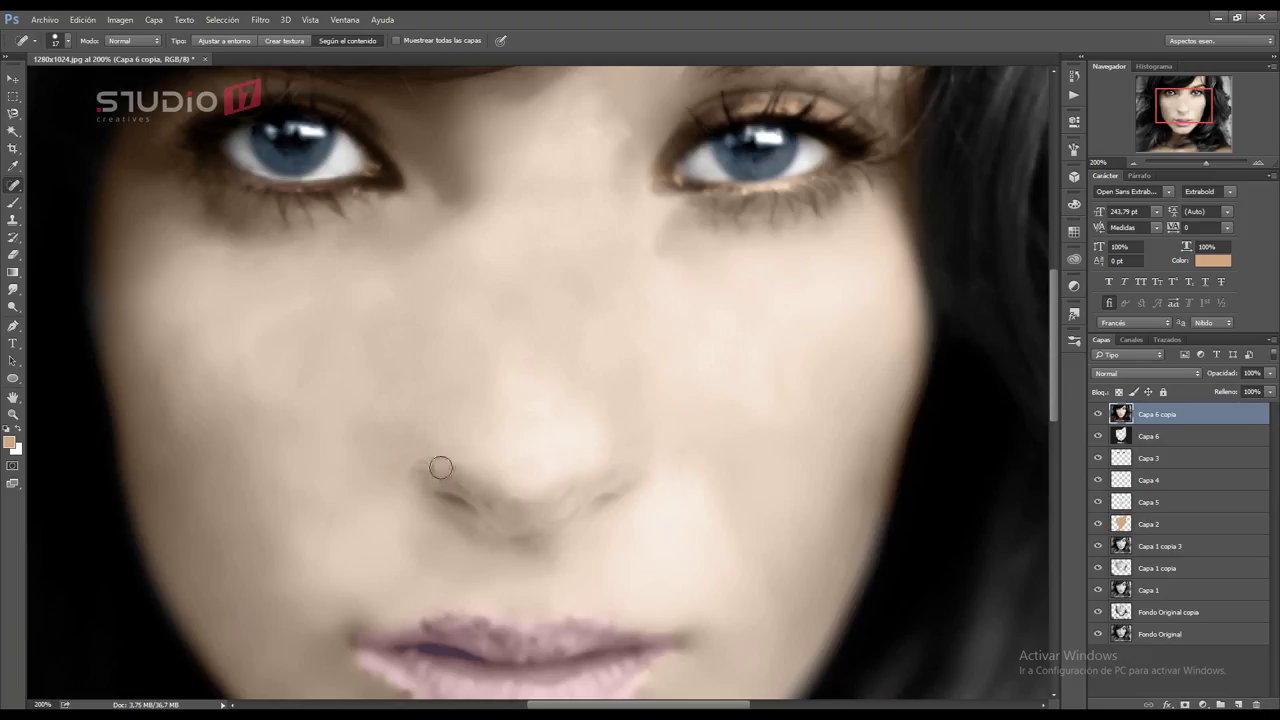
Step: Try painting black nostrils and a mark under the nose tip directly on Capa 6 copia with a 3 px brush
key("b")
key("d")
scroll(531, 430, "up", 3)
left_click(55, 41)
left_click_drag(37, 78, 31, 78)
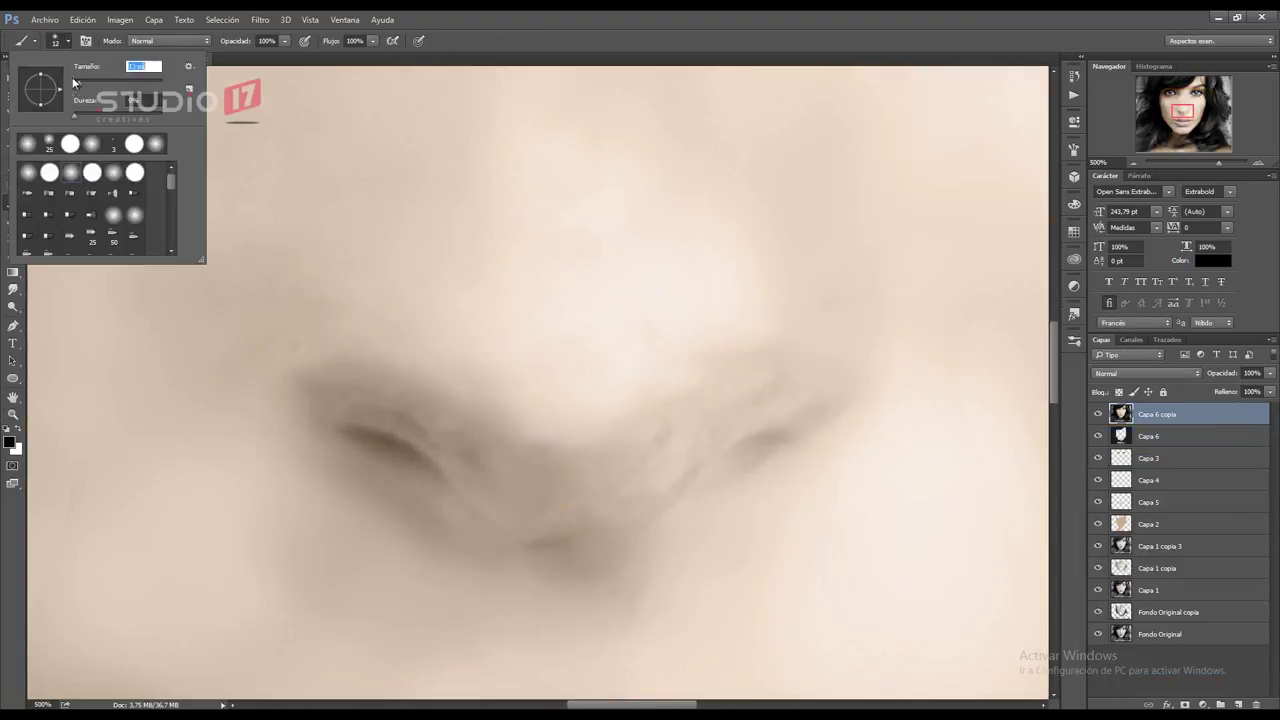
key("Return")
left_click_drag(343, 432, 432, 472)
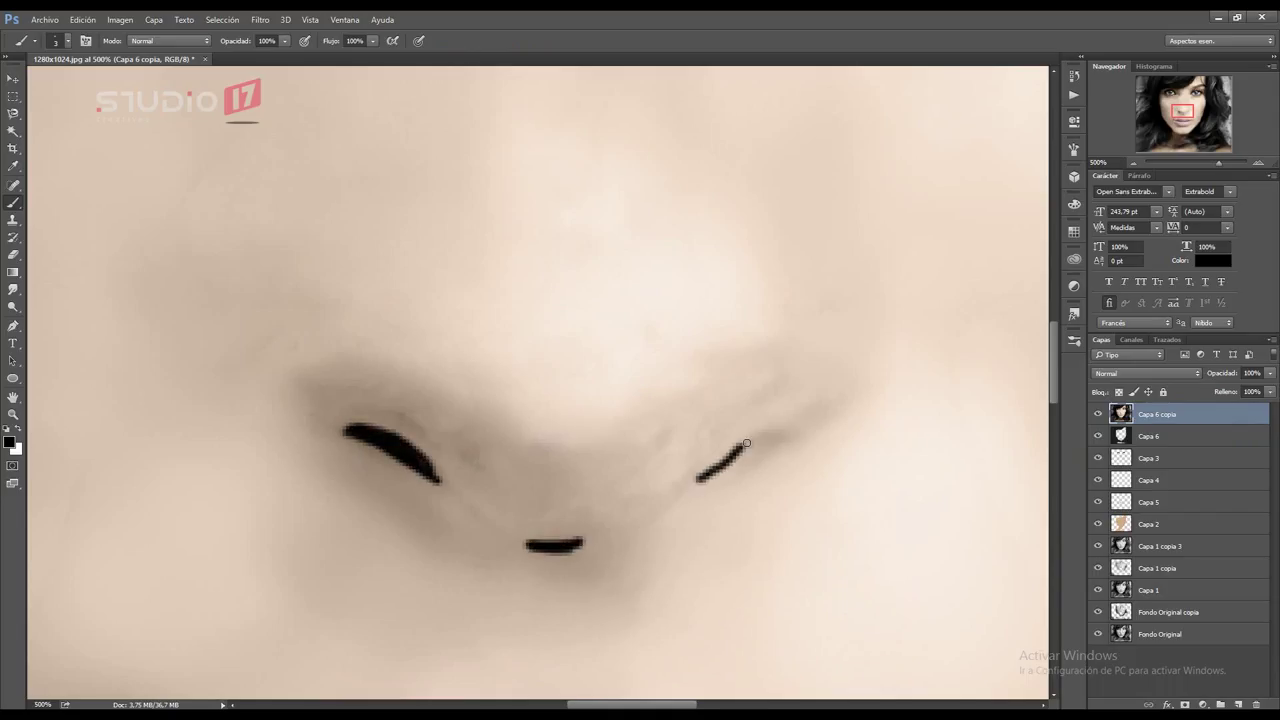
key("z")
key("ctrl+0")
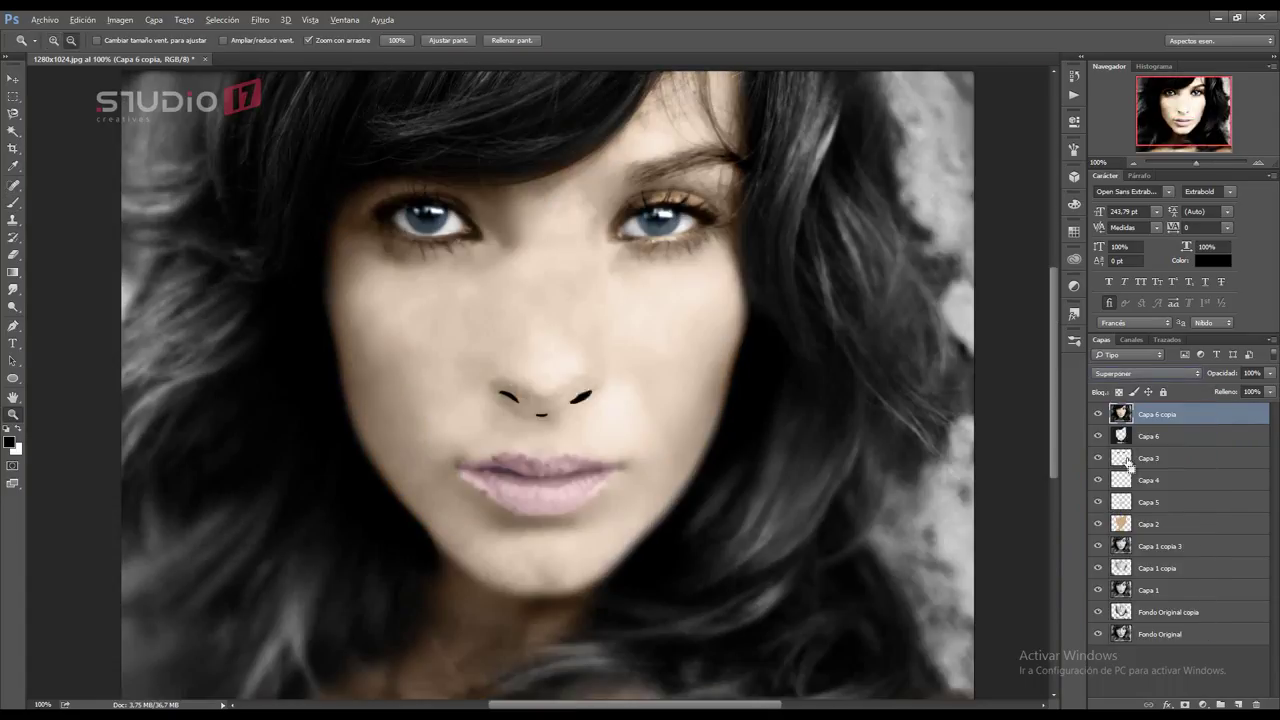
Step: Add a new layer on top and smooth the underside of the nose on Capa 6 copia with the Smudge tool and Spot Healing Brush
left_click(1238, 704)
left_click_drag(500, 421, 547, 421)
key("alt+[")
key("r")
left_click(55, 41)
left_click_drag(80, 88, 86, 88)
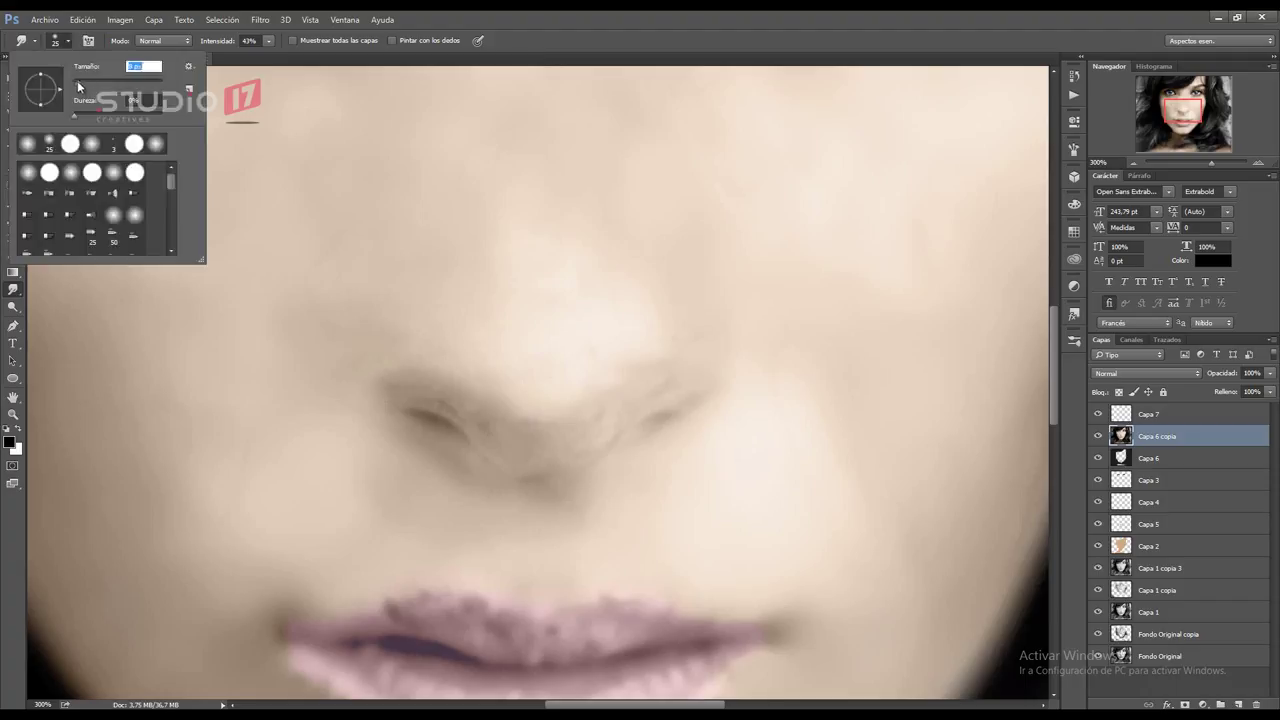
key("Return")
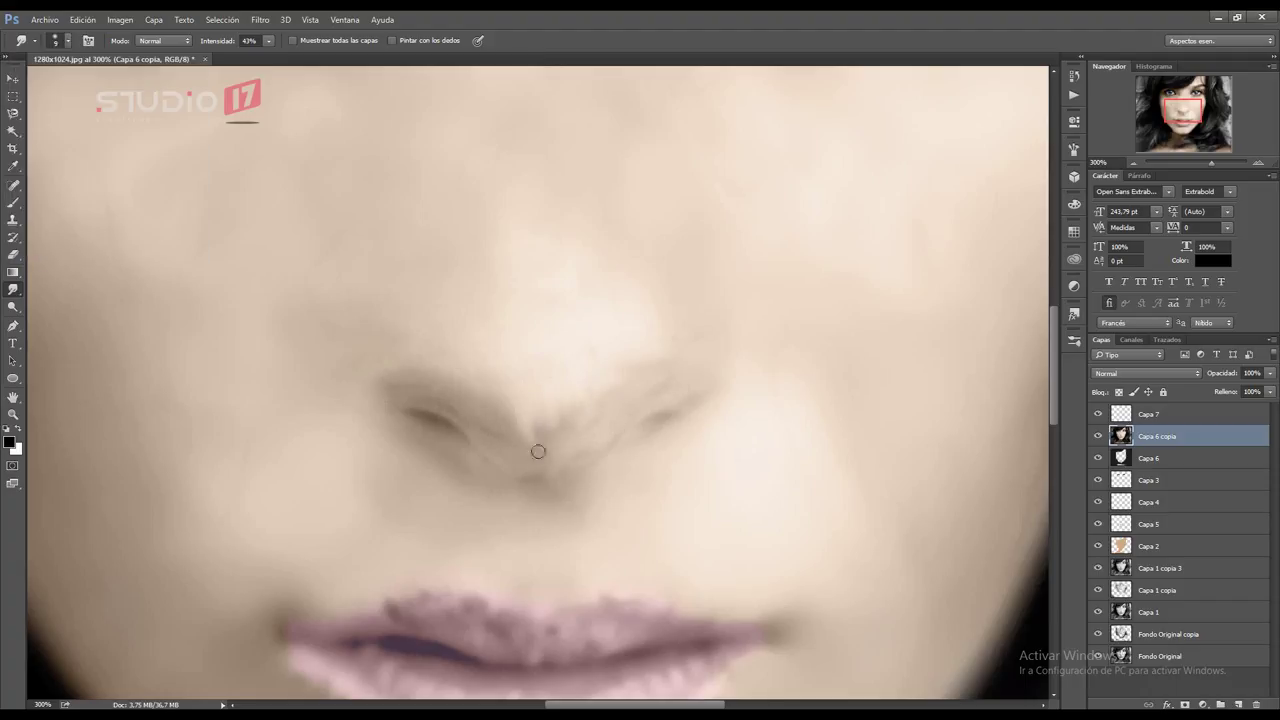
key("j")
left_click_drag(526, 436, 606, 376)
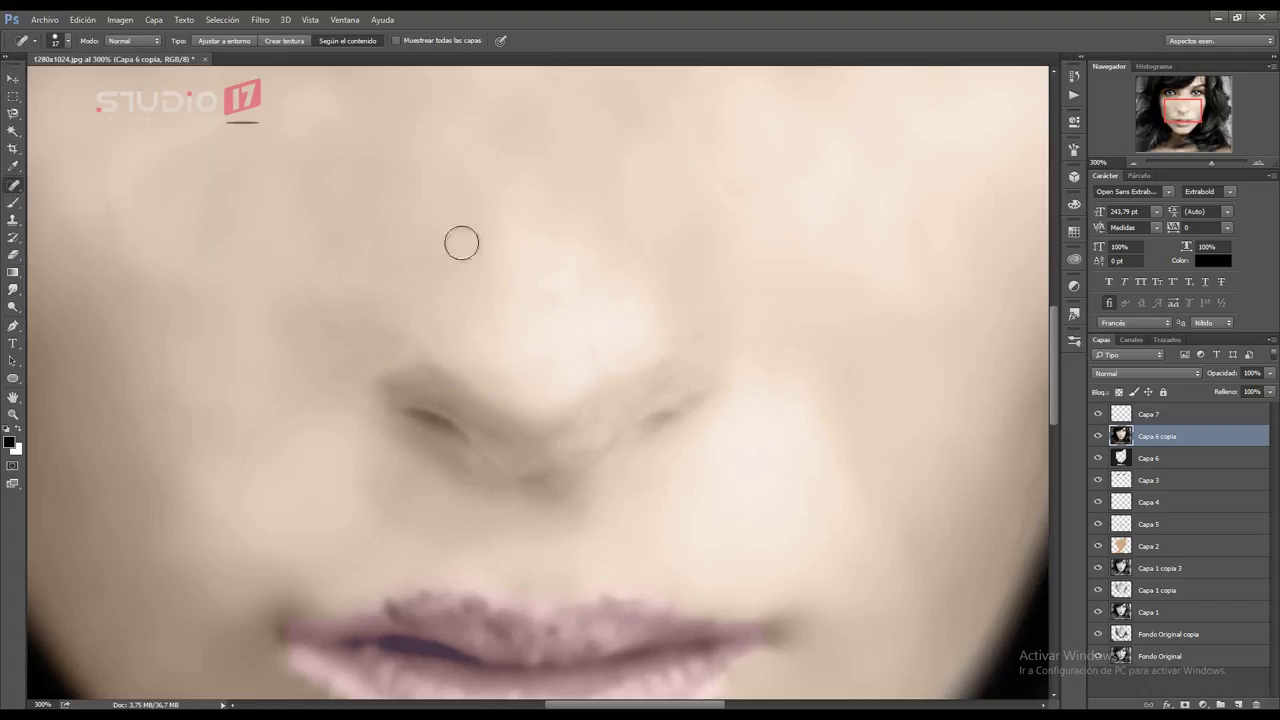
Step: Paint one nostril black on Capa 7 with a 3 px brush and set the layer to Luz suave
key("b")
key("ctrl+plus")
key("ctrl+plus")
left_click_drag(401, 394, 460, 402)
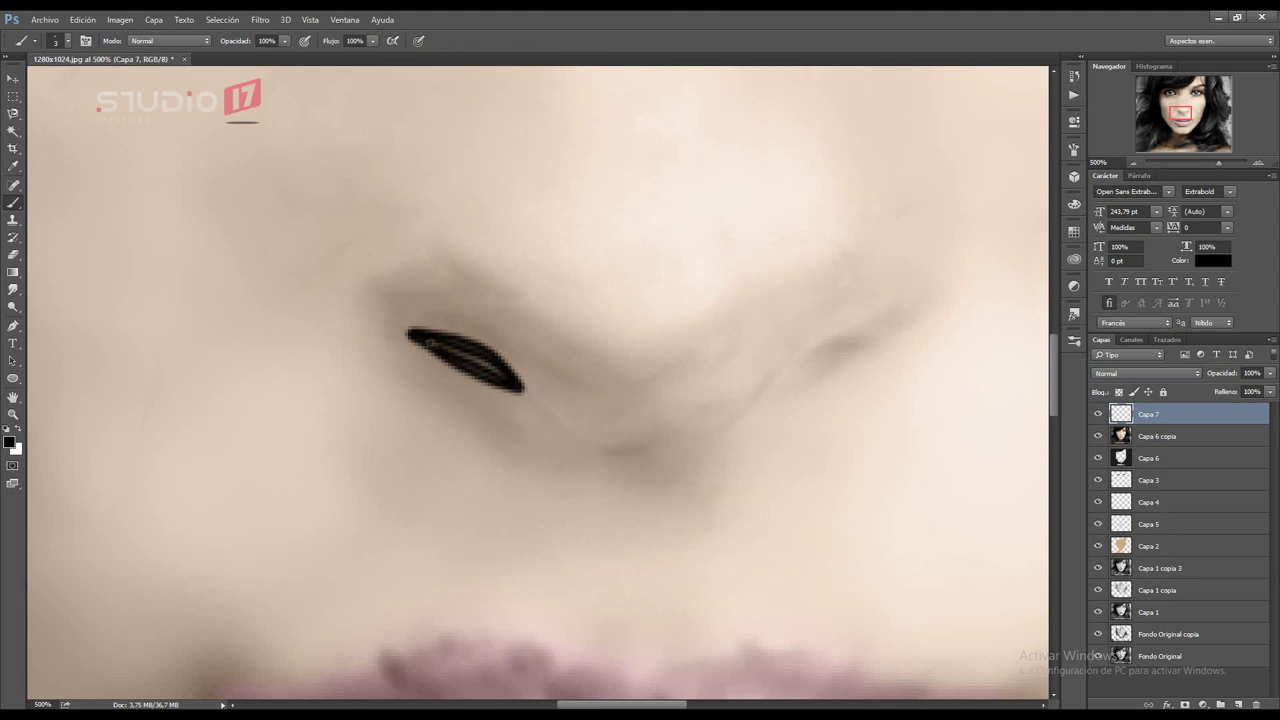
double_click(13, 413)
left_click(1145, 372)
left_click(1130, 520)
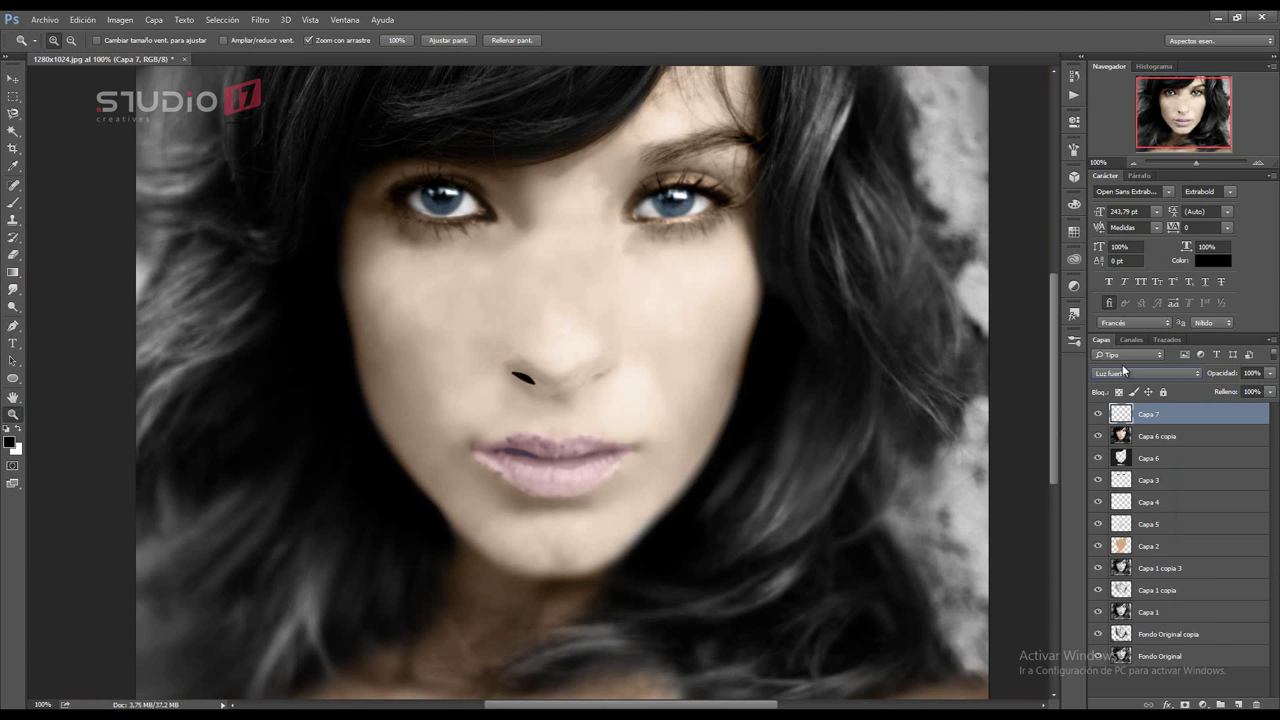
Step: Try a Gaussian blur on the painted nostril with the opacity of Capa 7 at 64%
left_click(260, 19)
left_click(510, 280)
key("Return")
key("6")
key("4")
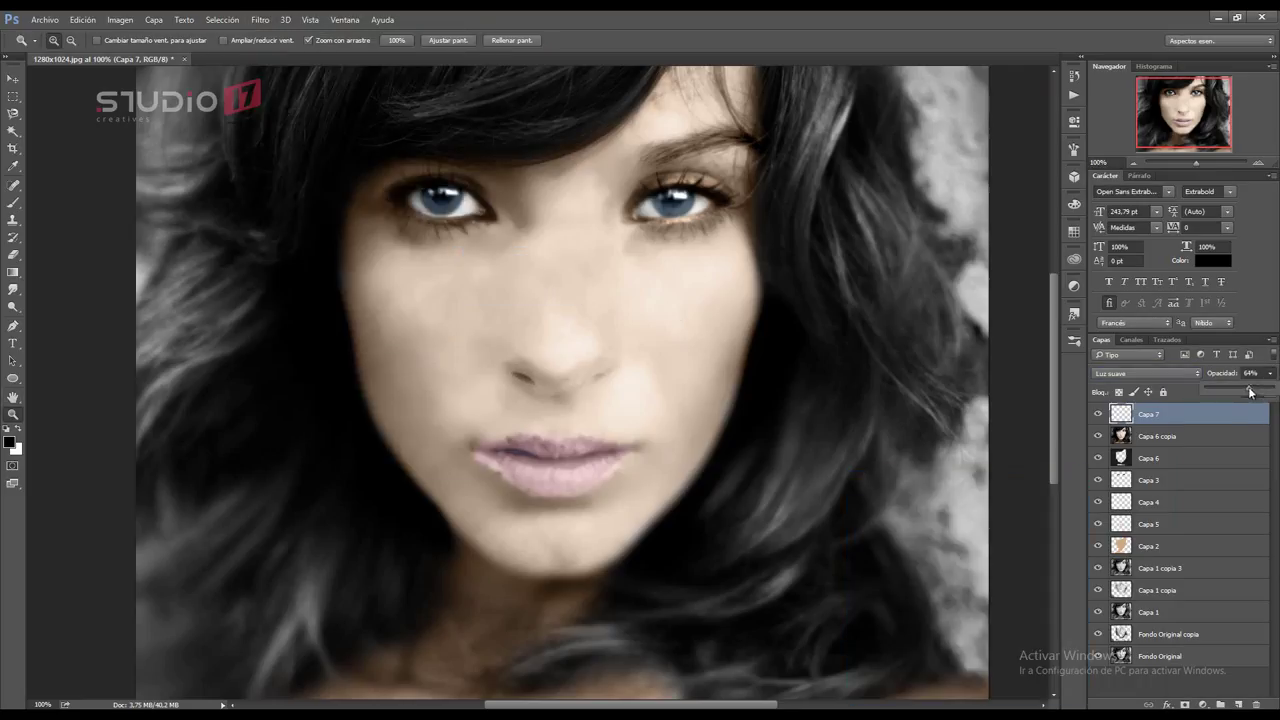
Step: Paint black shading on the other nostril and under the nose tip on Capa 7, adjusting the brush size
left_click(590, 348)
left_click(590, 348)
key("b")
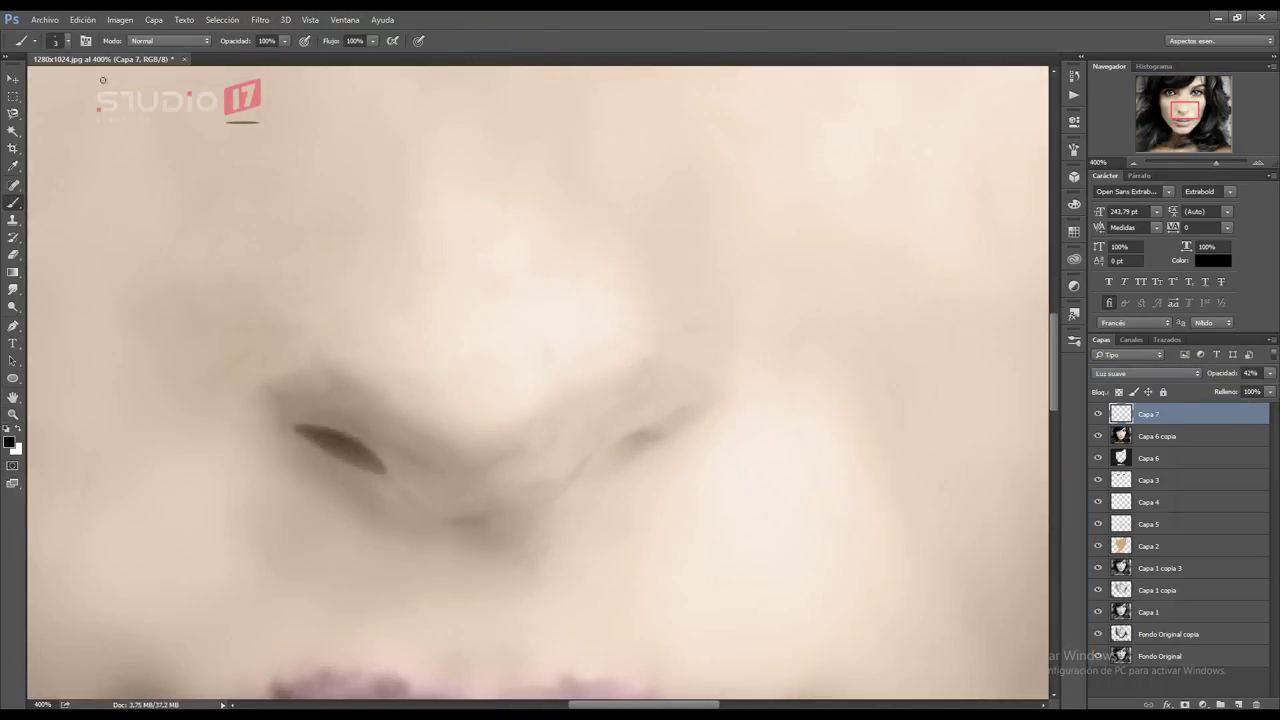
right_click(102, 79)
left_click(67, 40)
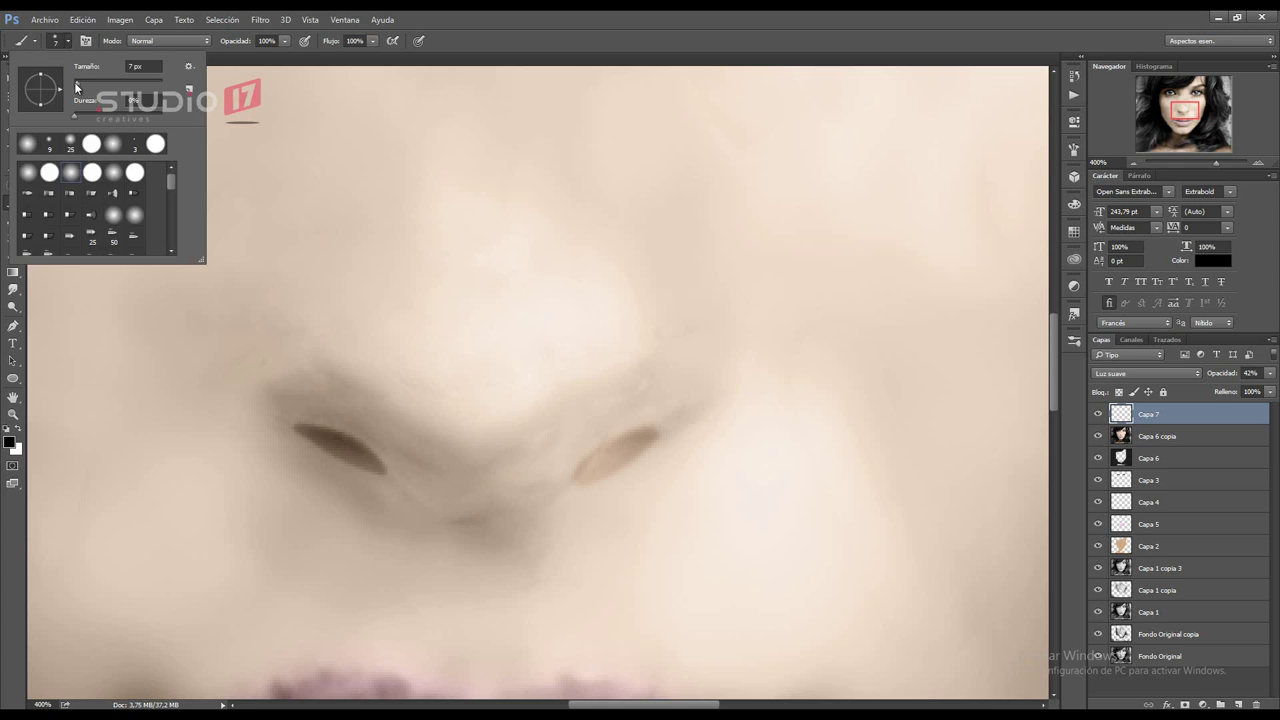
left_click_drag(140, 66, 126, 66)
Step: Apply a Gaussian blur with a 3.1 px radius to the nostril shading on Capa 7 and set its opacity to 74%
left_click(260, 19)
left_click(300, 34)
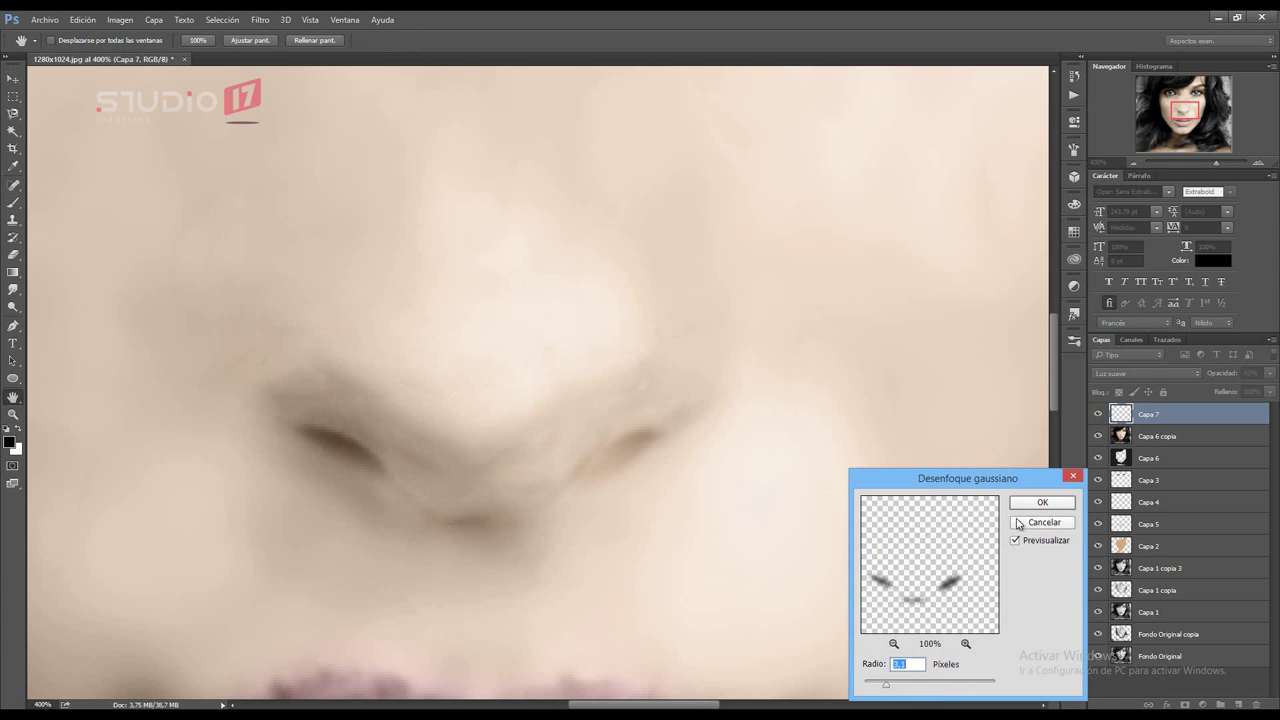
left_click(1043, 494)
double_click(13, 413)
Step: Draw a curved Pen path along one side of the nose, from the nostril wing up to the inner brow
left_click(14, 324)
left_click(471, 378)
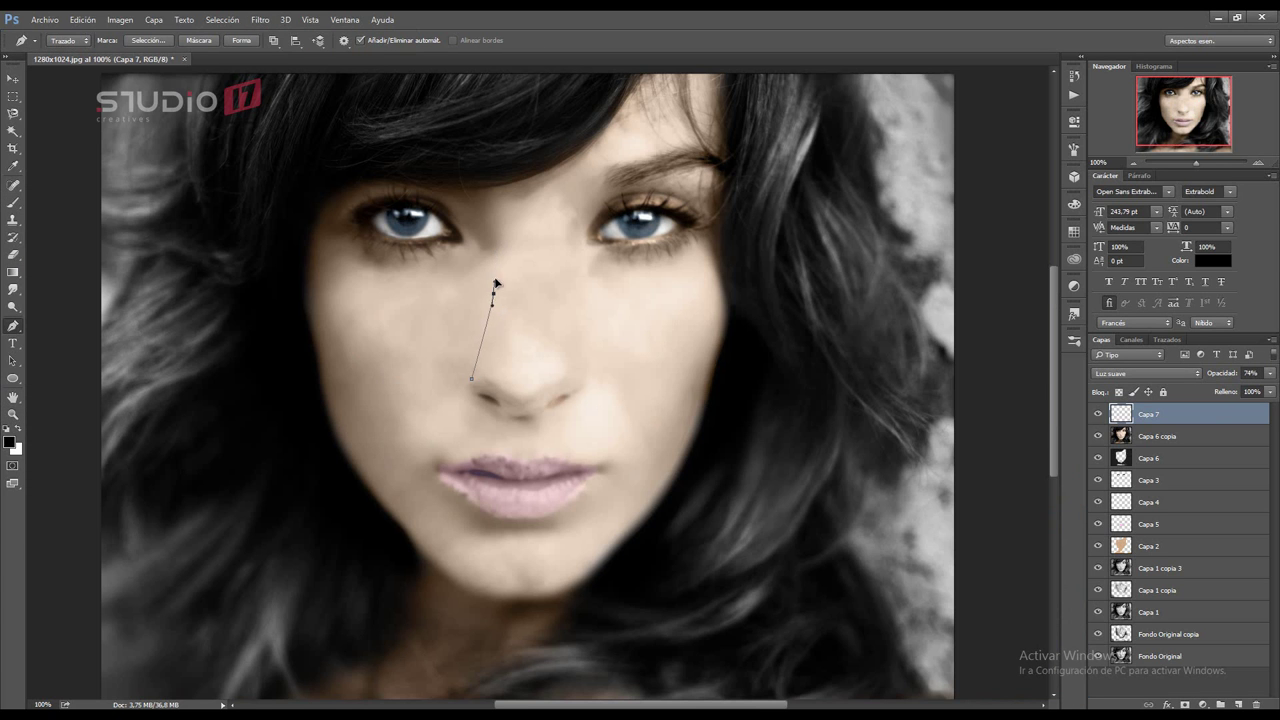
left_click(464, 197)
Step: Add a new layer on top and stroke the nose contour path with the black brush
key("b")
left_click(67, 40)
key("Escape")
key("ctrl+shift+alt+n")
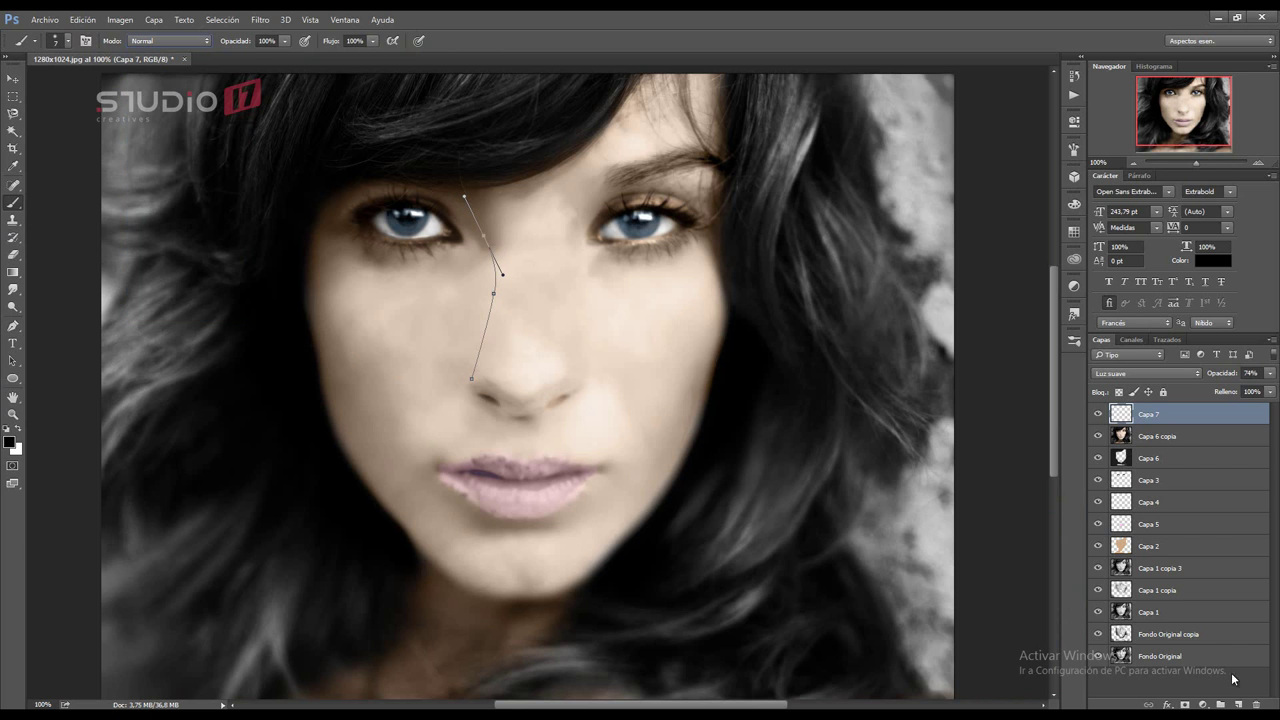
left_click(16, 326)
key("b")
key("Return")
Step: Soften the nose contour stroke on Capa 8 with a Gaussian blur
left_click(260, 19)
left_click(620, 251)
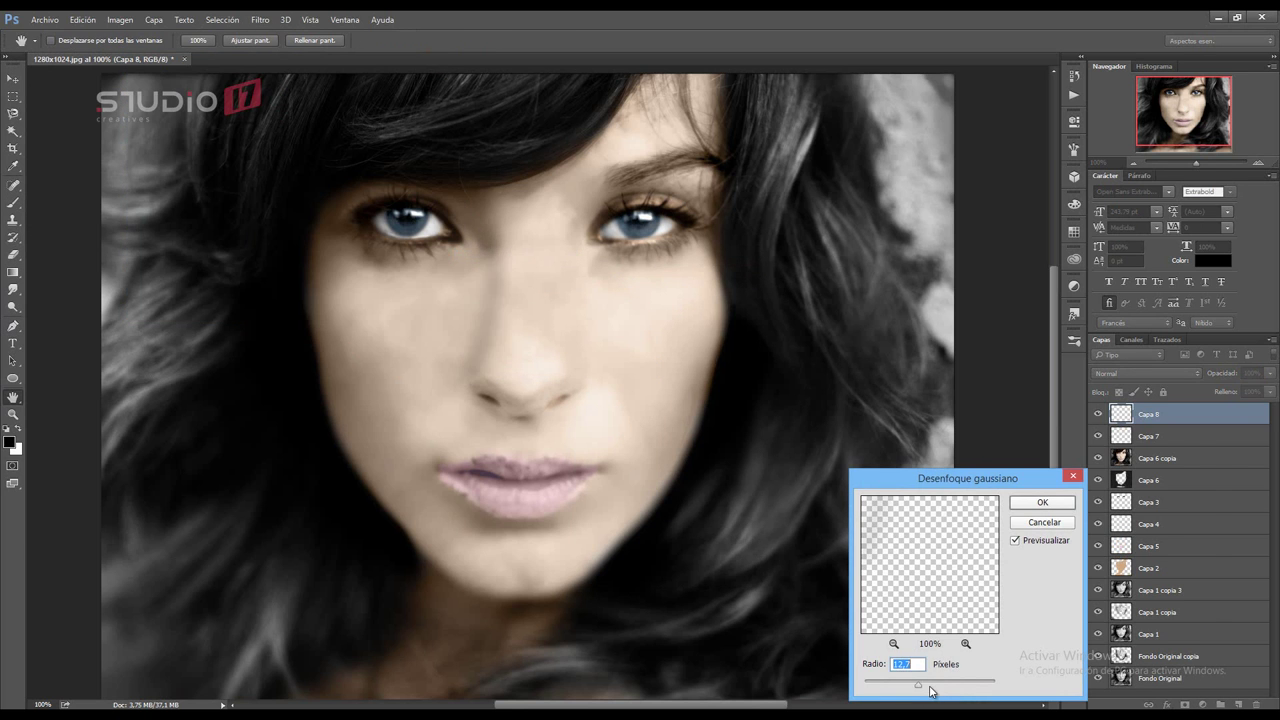
left_click_drag(914, 680, 910, 686)
key("Return")
left_click(1145, 373)
key("Escape")
Step: Duplicate the nose contour layer, flip the copy horizontally and place it along the opposite side of the nose
key("ctrl+j")
key("ctrl+t")
right_click(490, 338)
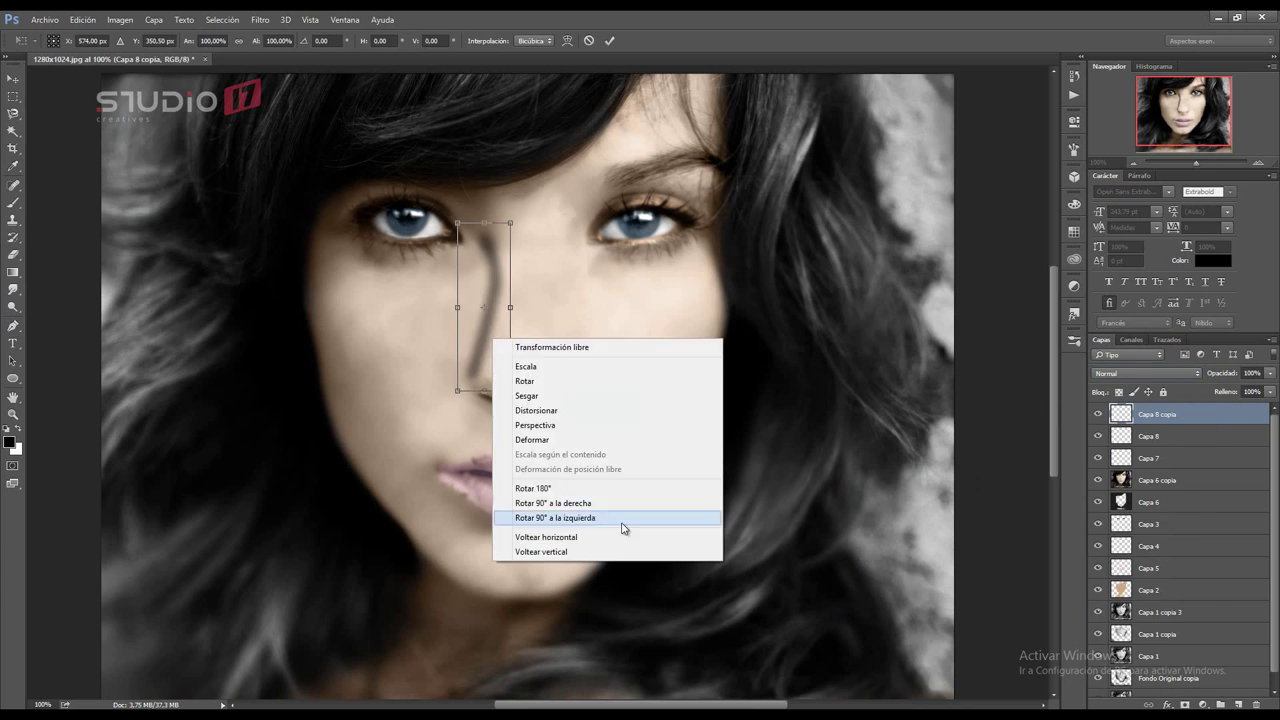
left_click(623, 531)
left_click(609, 40)
Step: Trim the ends of the nose contour strokes using a soft brush in Borrar mode, reduced to 139 px
key("b")
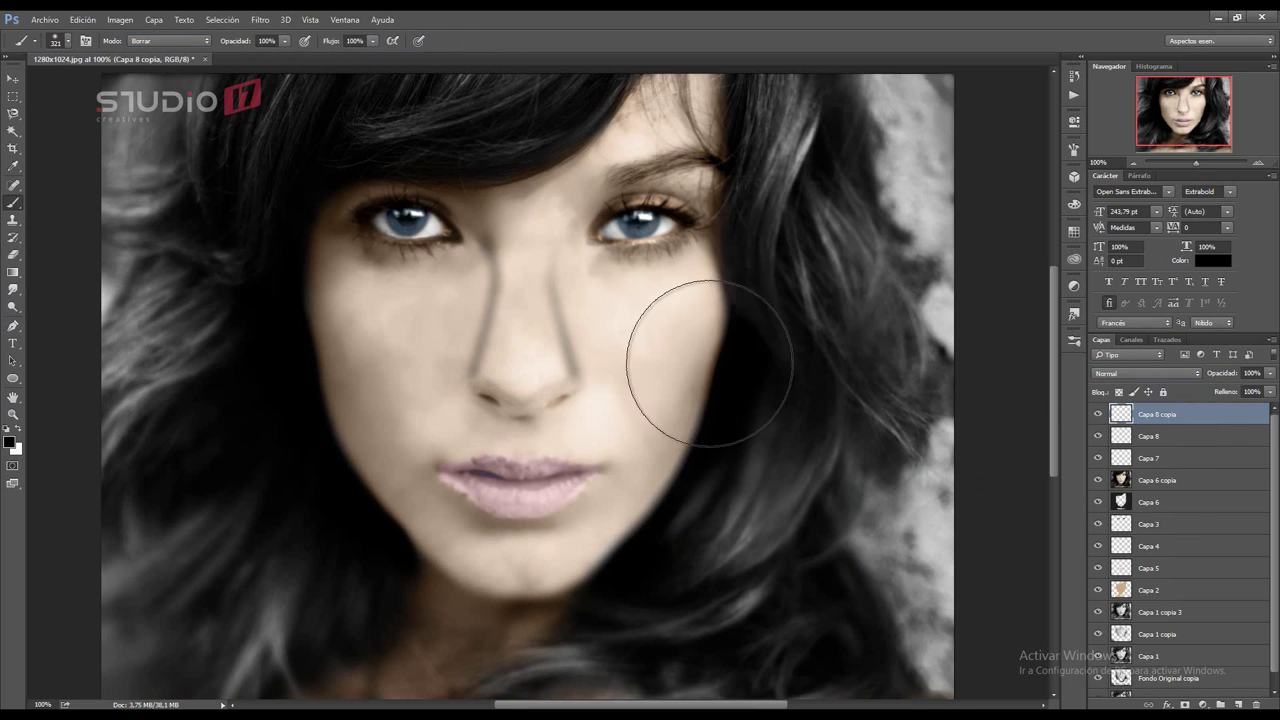
key("alt+bracketleft")
key("bracketleft")
key("bracketleft")
key("bracketleft")
key("bracketleft")
key("bracketleft")
key("bracketleft")
left_click_drag(484, 380, 480, 225)
Step: Blend the mirrored nose contour layer into the skin by adjusting its blend mode and lowering its opacity
key("alt+bracketleft")
key("shift+alt+f")
left_click_drag(1270, 373, 1250, 388)
key("alt+bracketright")
key("alt+bracketright")
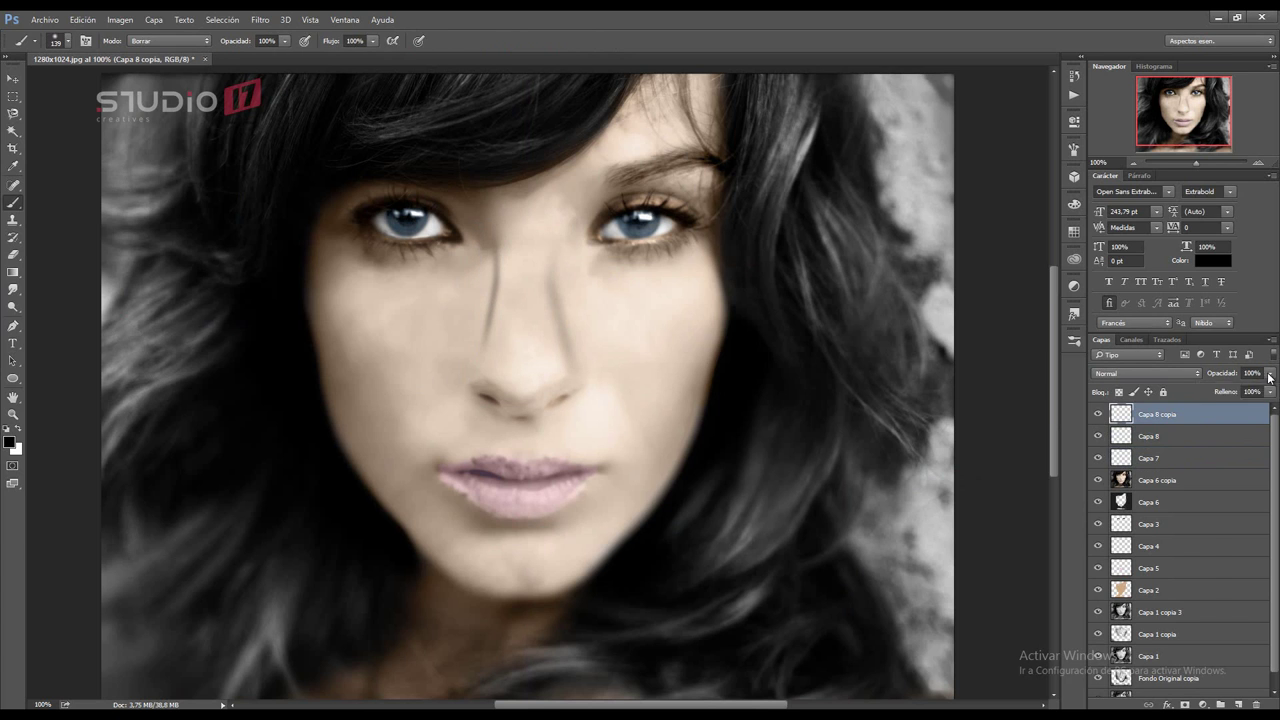
Step: Add a grey colour overlay (#7c7f7e) to Capa 8 and set the layer to Luz focal at 48% opacity
key("alt+bracketleft")
key("F2")
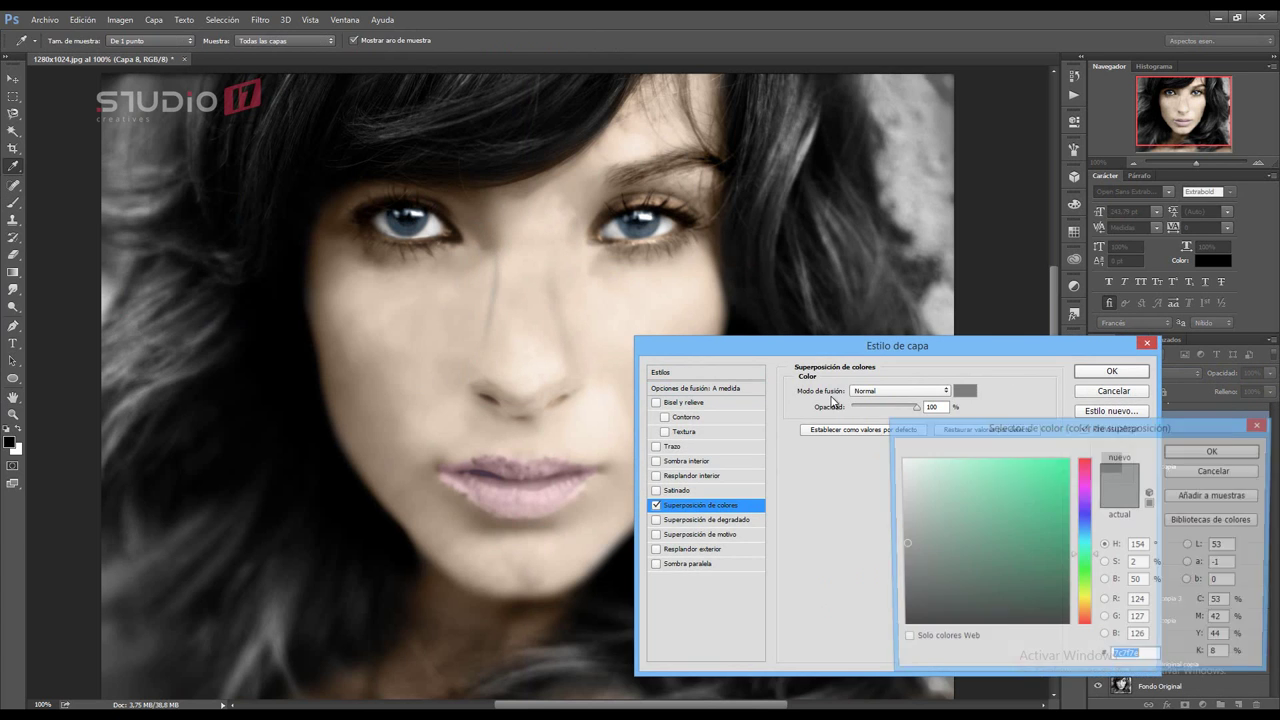
left_click(610, 39)
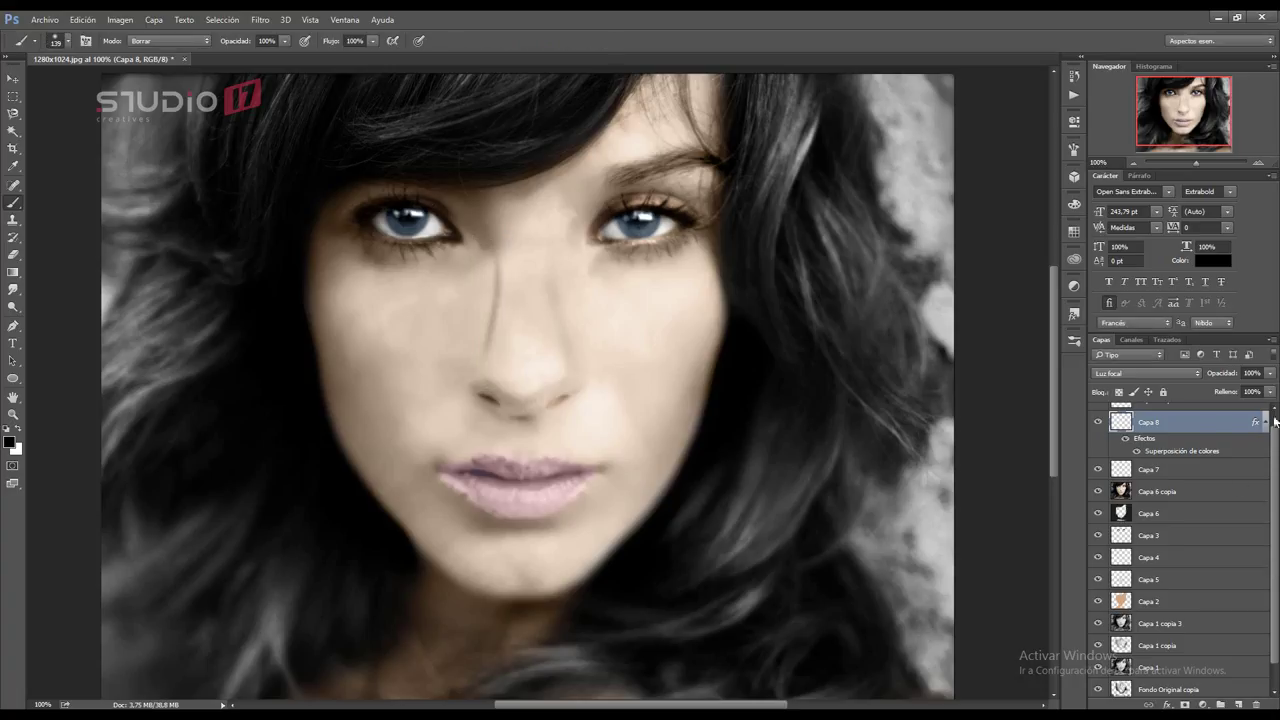
key("ctrl+minus")
key("ctrl+minus")
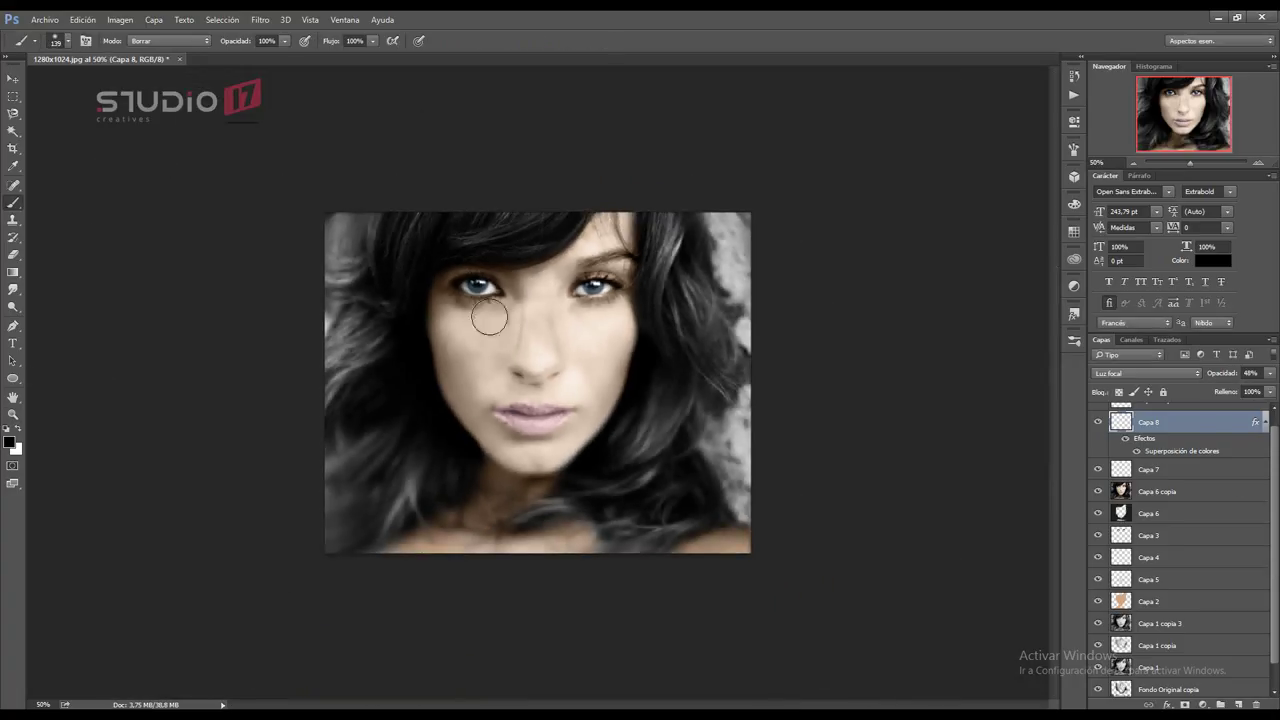
key("ctrl+plus")
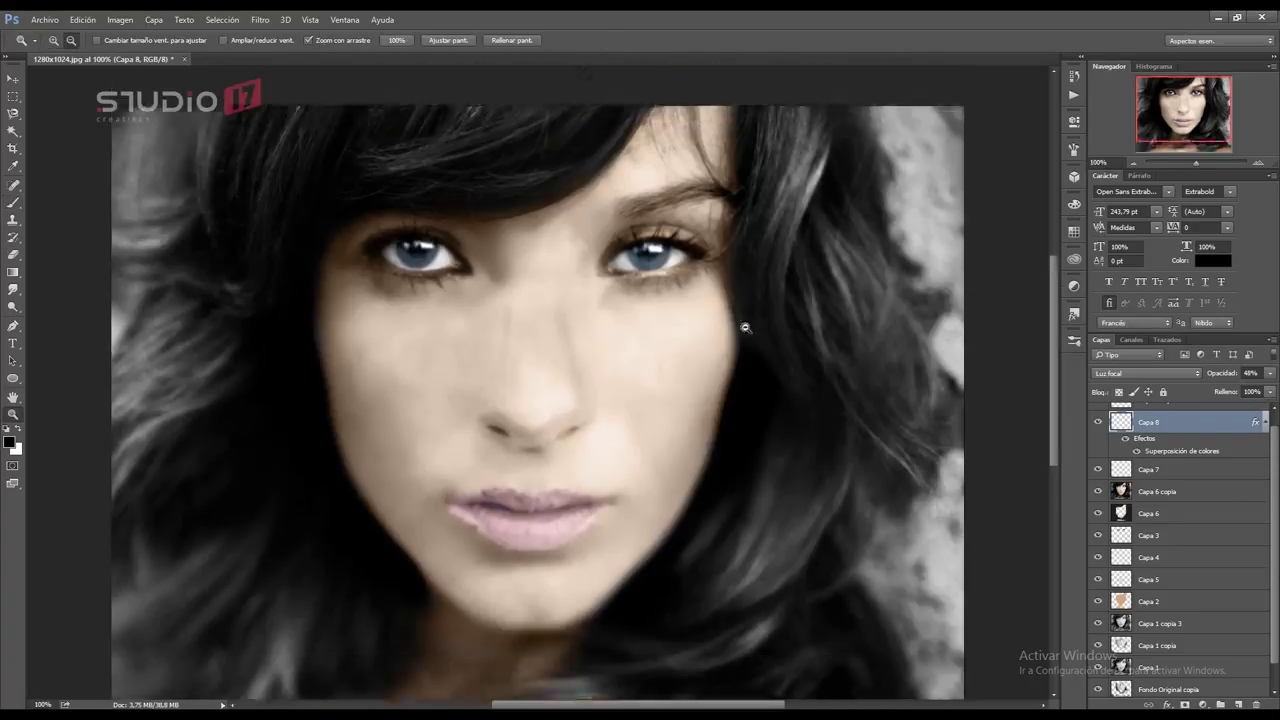
Step: Merge the nose retouching layers and add a black-and-white Gradient Map adjustment in Superponer mode at 23% opacity
key("j")
key("ctrl+e")
left_click(1203, 704)
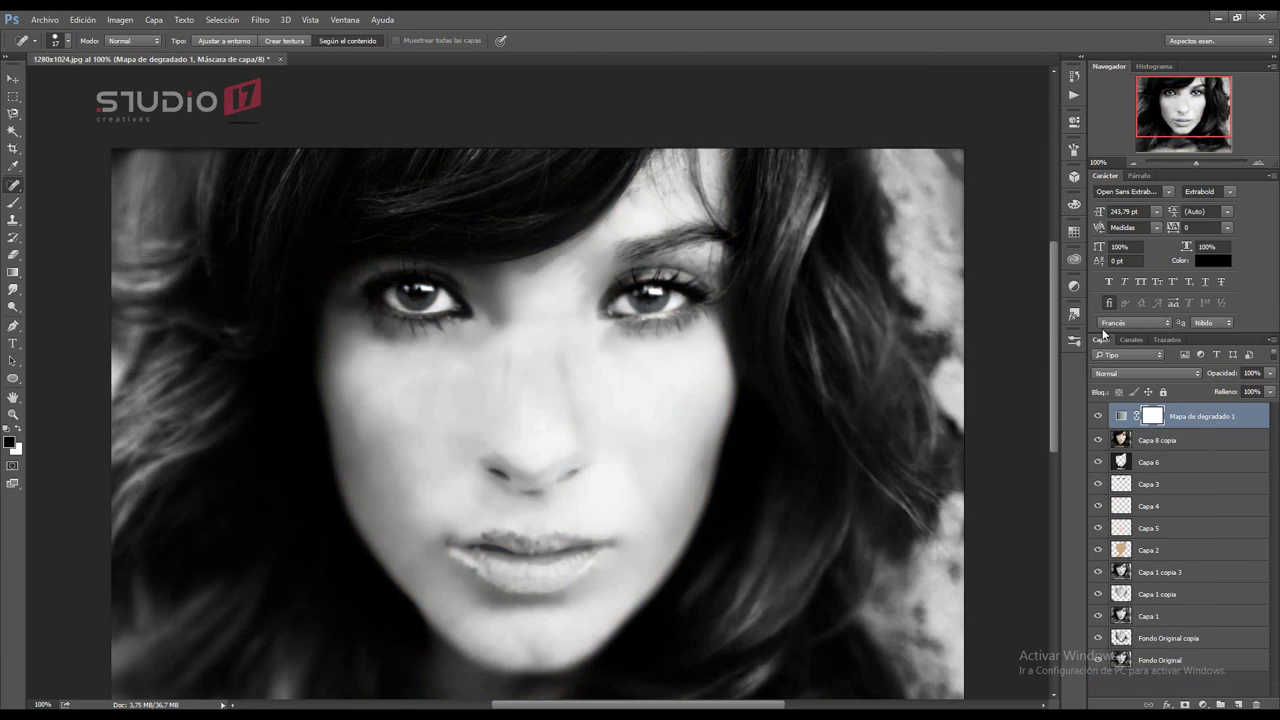
left_click(1147, 373)
left_click(1270, 373)
left_click_drag(1257, 388, 1217, 390)
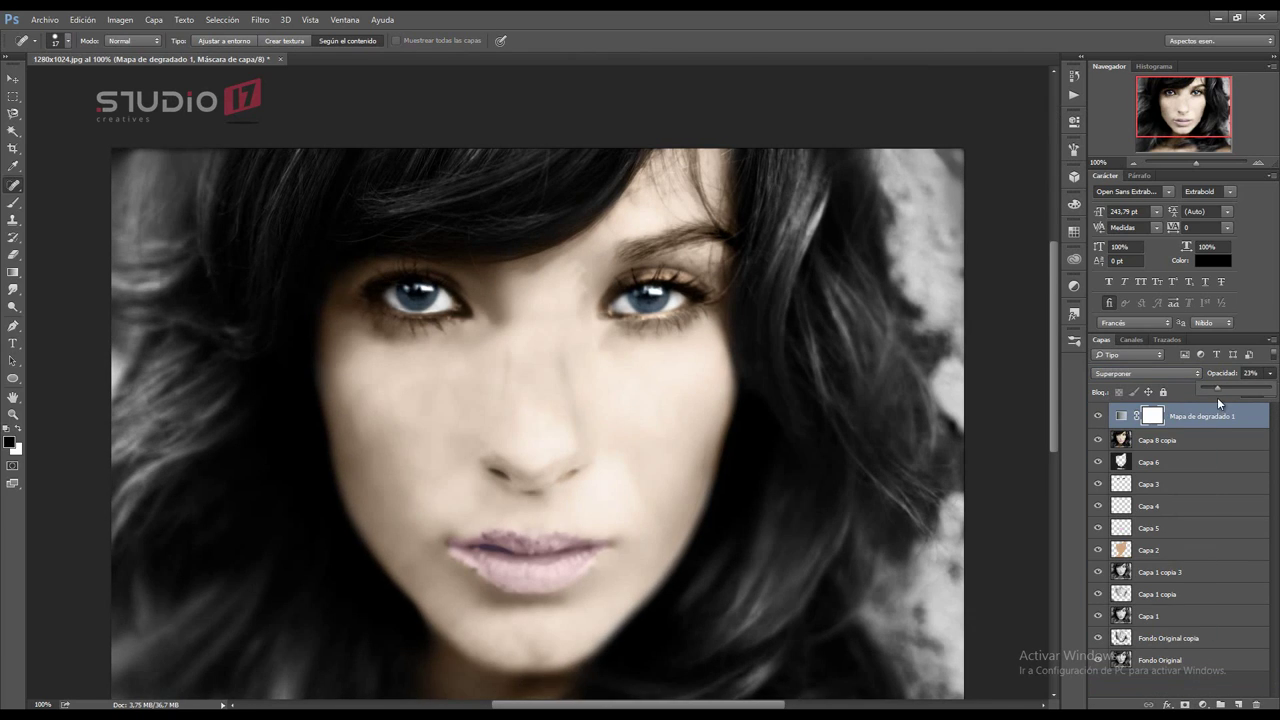
Step: Heal the spots along the upper lip on Capa 8 copia with a 7 px content-aware Spot Healing Brush
key("z")
left_click(540, 600)
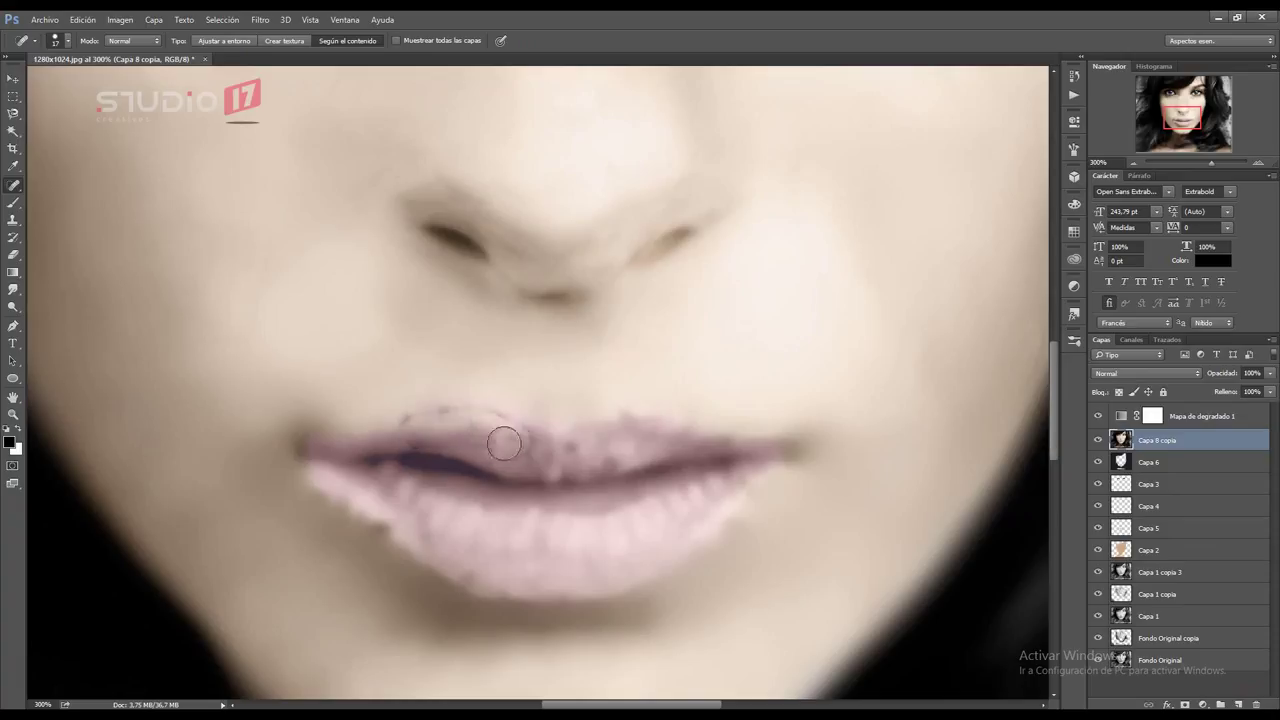
left_click(55, 40)
left_click(424, 435)
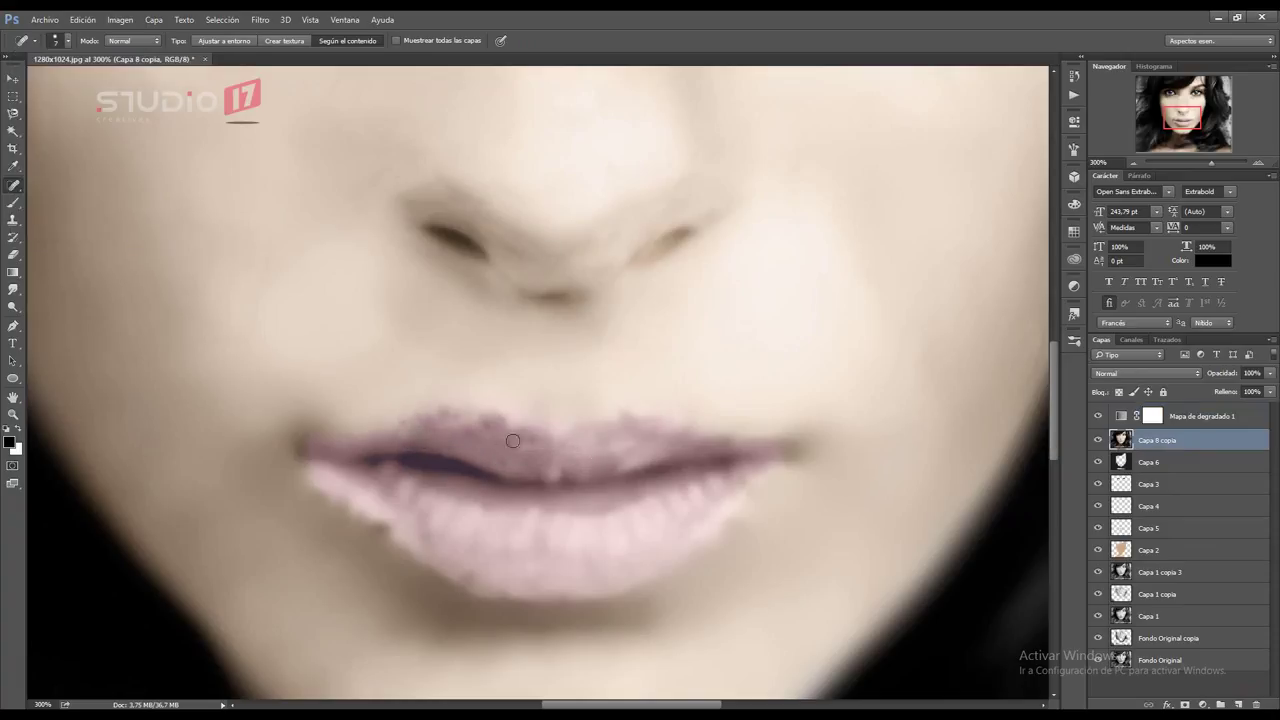
key("alt")
Step: Draw a curved Pen path along the upper lip's outer edge from one mouth corner to the other
key("p")
left_click(315, 433)
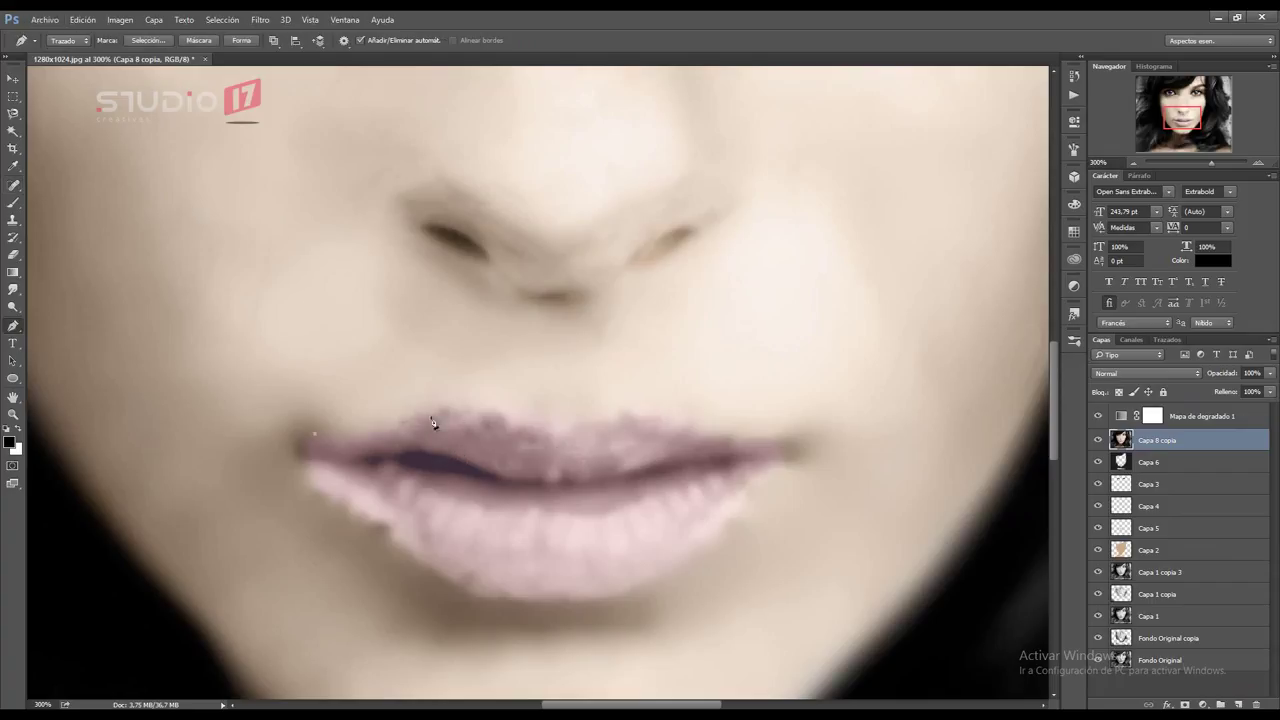
left_click_drag(689, 428, 713, 437)
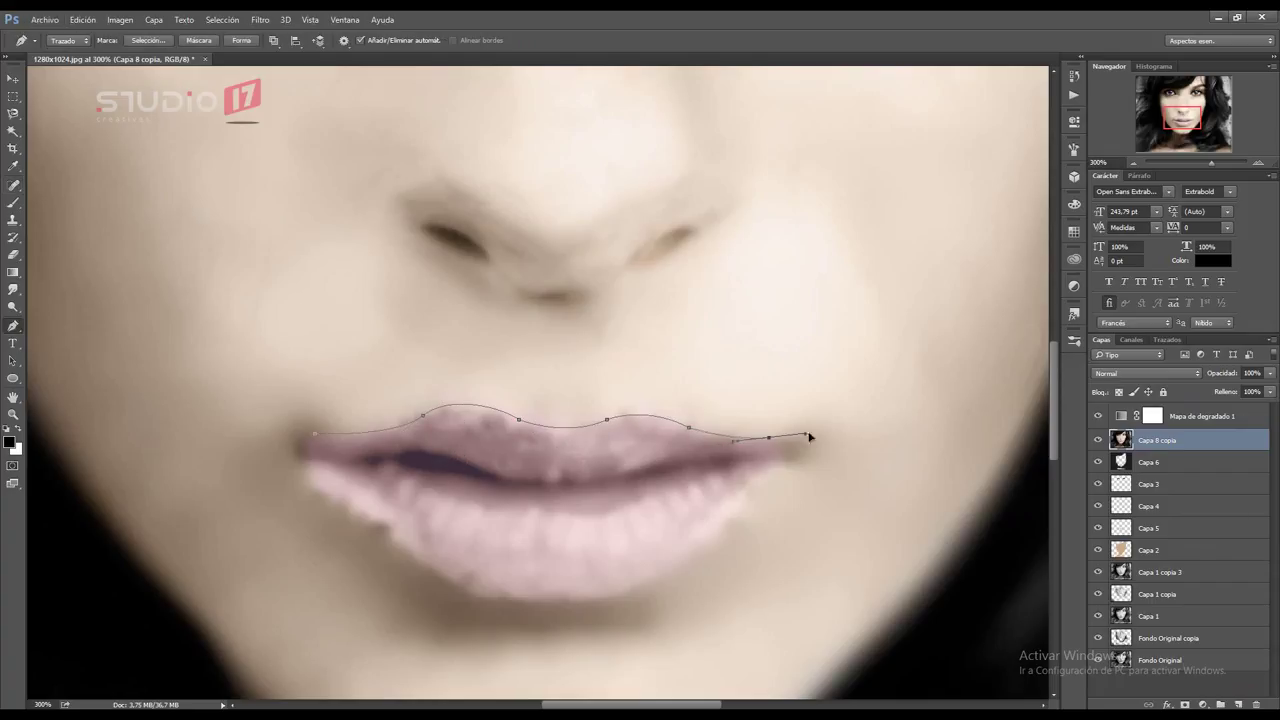
Step: Stroke the upper lip path with the black brush on a new layer and delete the path
key("b")
key("p")
right_click(636, 283)
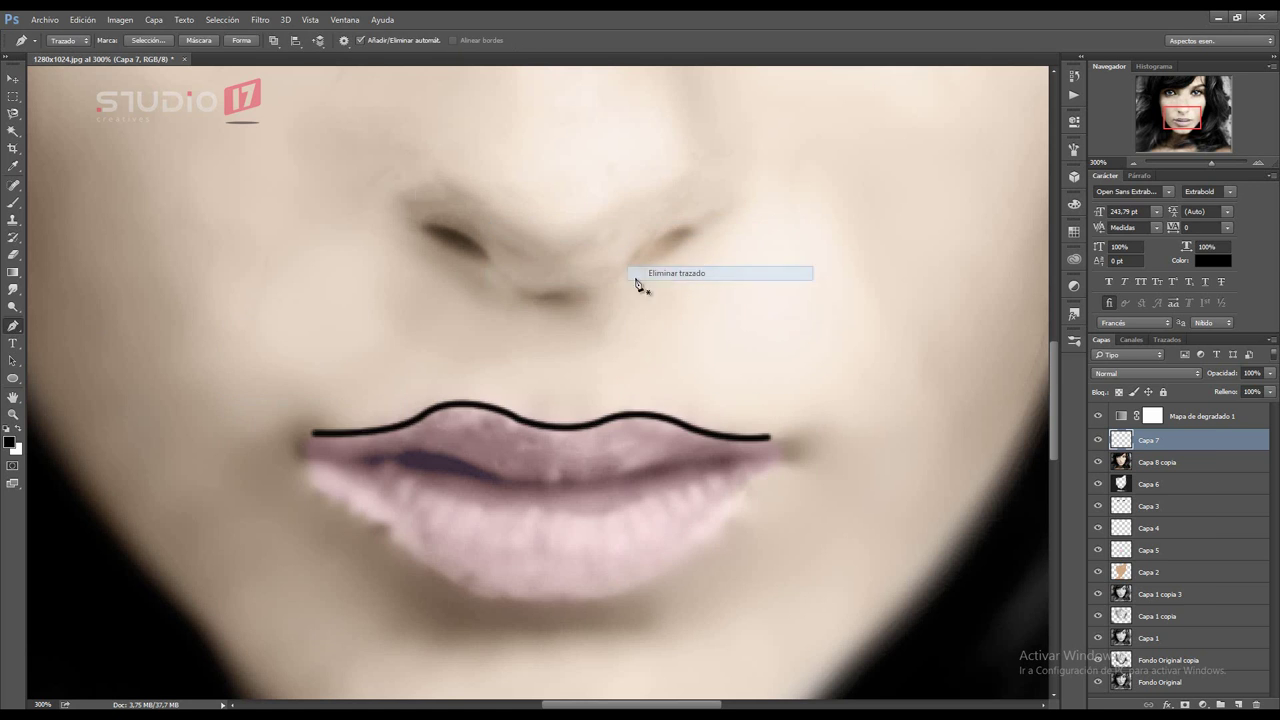
left_click(660, 273)
Step: Soften the upper lip line on Capa 7 with a Gaussian blur and set the layer to Normal at 33% opacity
left_click(259, 19)
left_click(300, 30)
left_click(1051, 503)
key("shift+alt+o")
key("b")
left_click(170, 40)
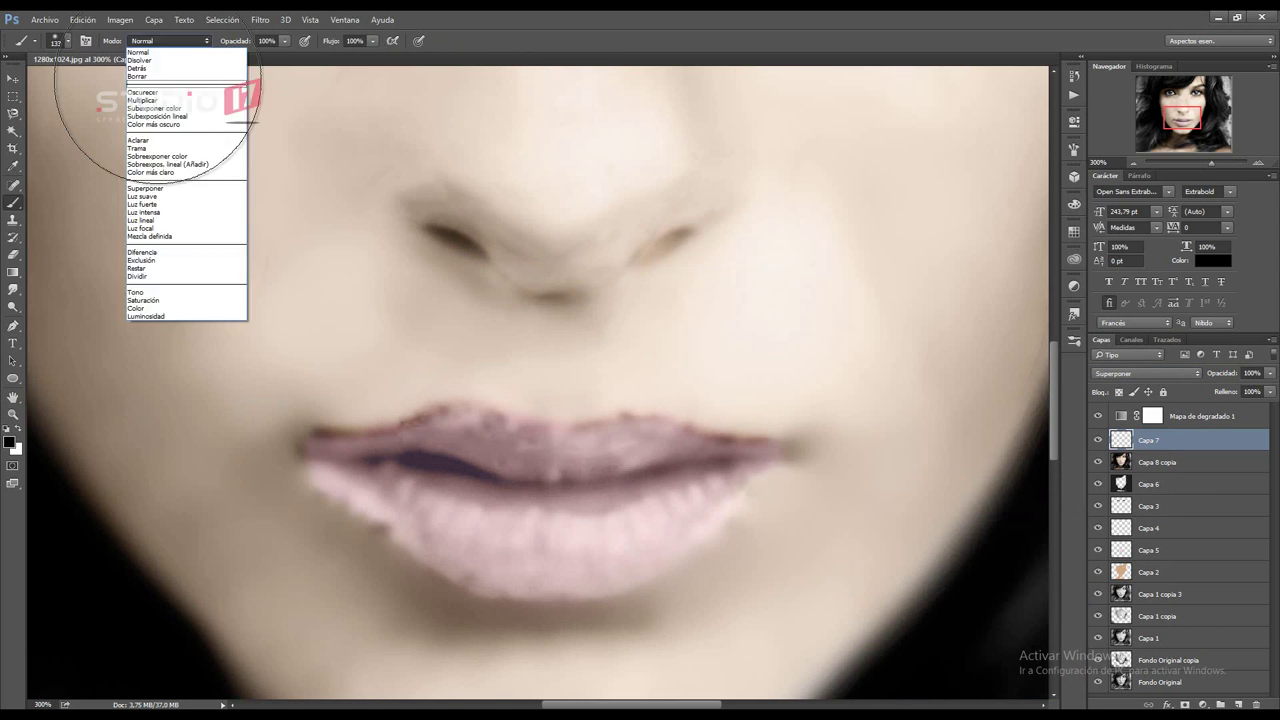
key("Escape")
left_click(1269, 373)
left_click_drag(1268, 390, 1224, 386)
key("z")
key("ctrl+1")
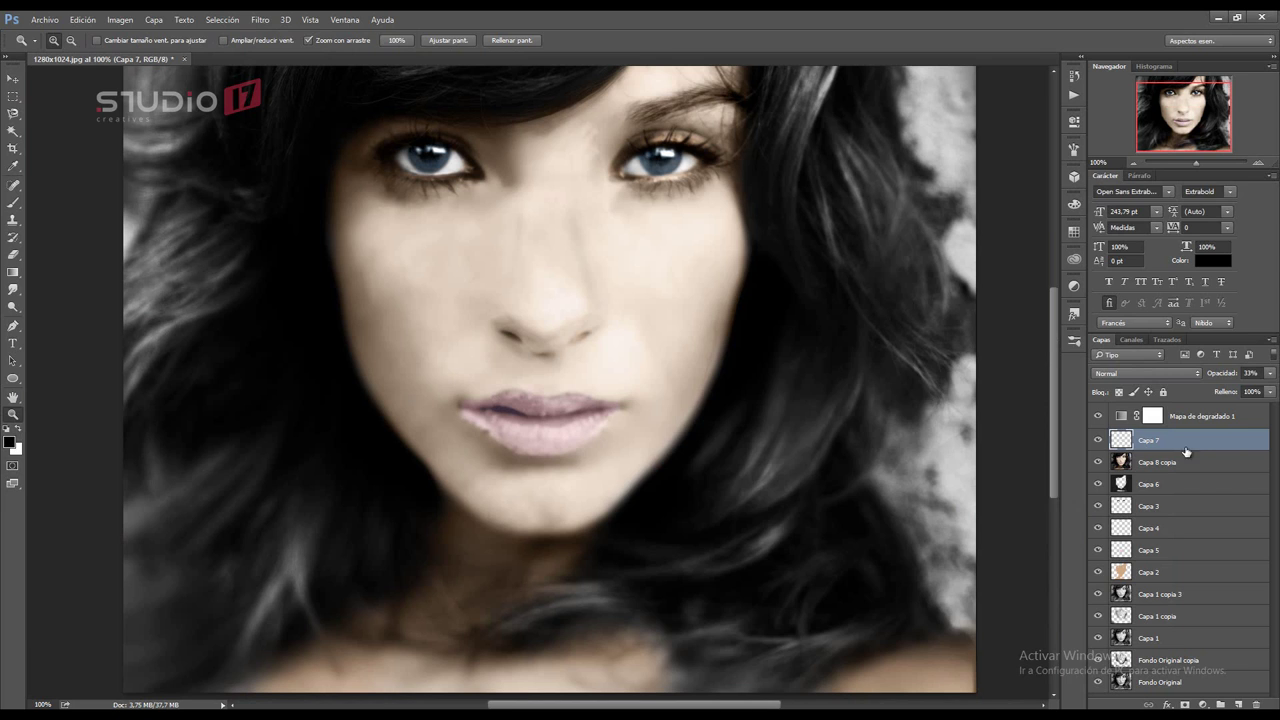
Step: Add a Color Overlay effect to the lip line layer Capa 7 and choose its colour
double_click(1186, 453)
left_click(686, 503)
left_click(965, 391)
key("Return")
key("Return")
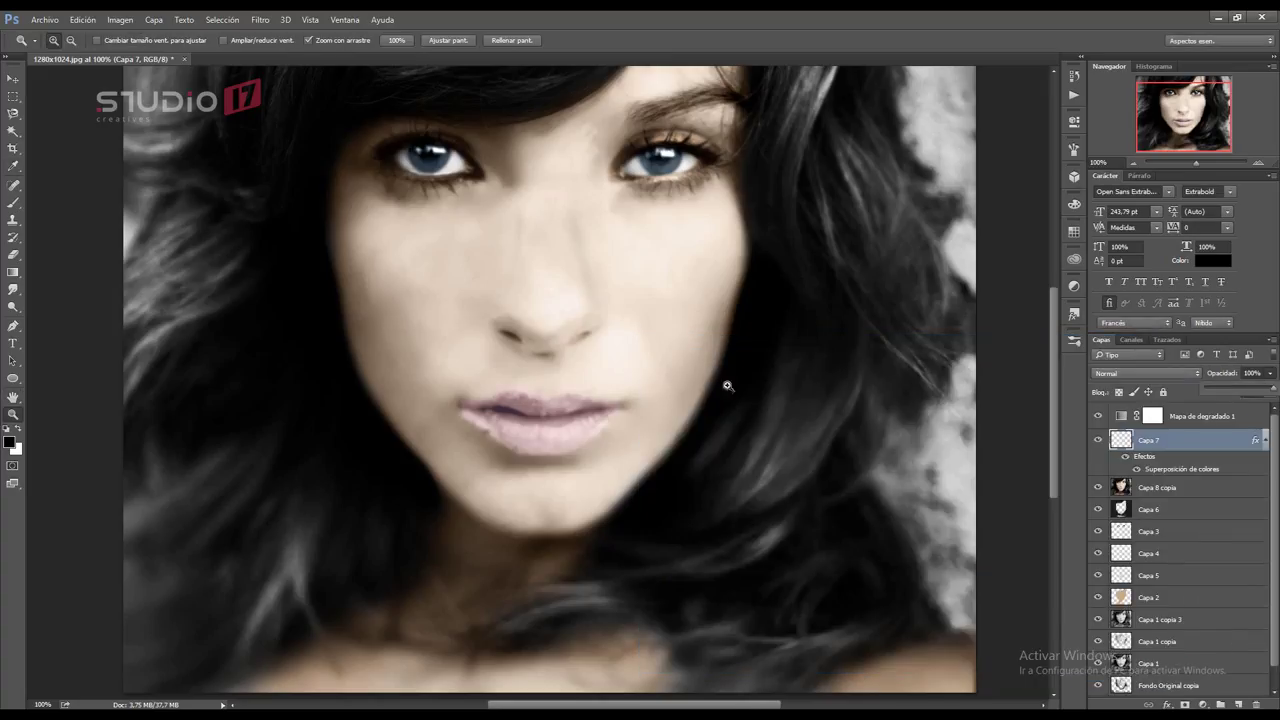
Step: Outline the uneven skin edge beside the lower lip's corner with a Pen path and convert it to a selection
key("ctrl+plus")
key("ctrl+plus")
key("i")
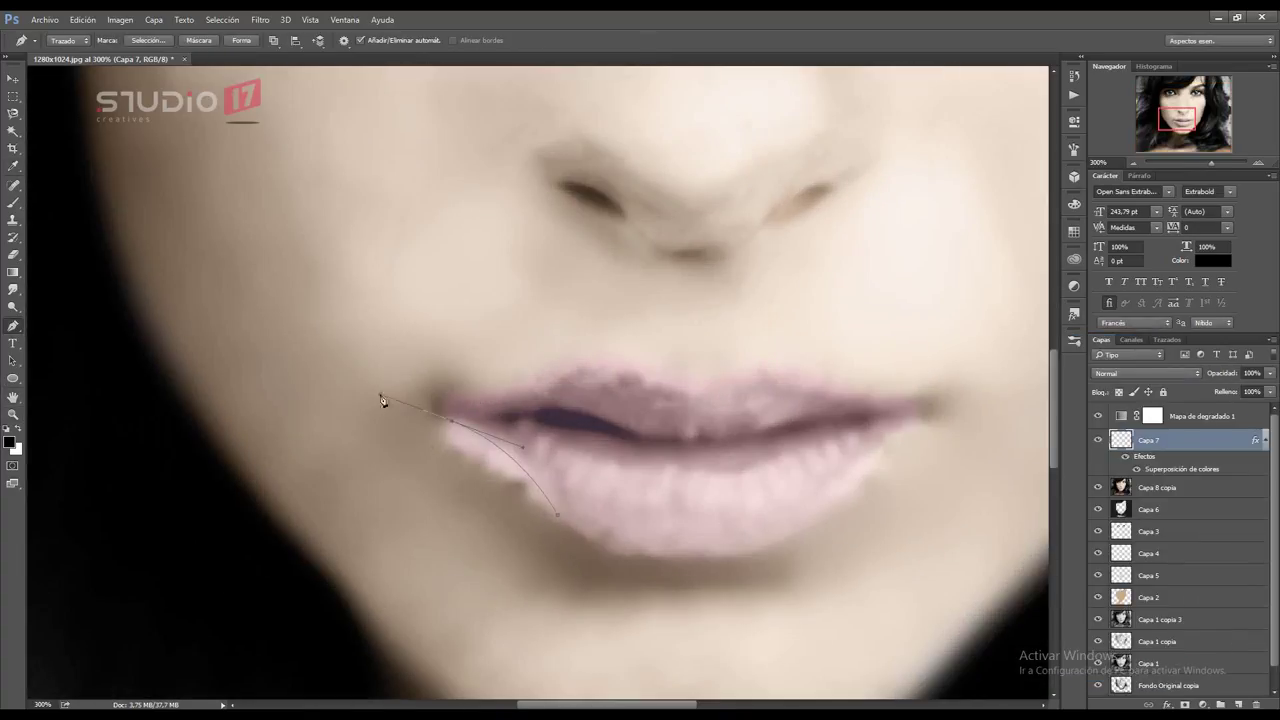
left_click(733, 221)
Step: Heal the selected edge beside the lower lip's corner on Capa 8 copia and deselect it
key("alt+bracketleft")
key("m")
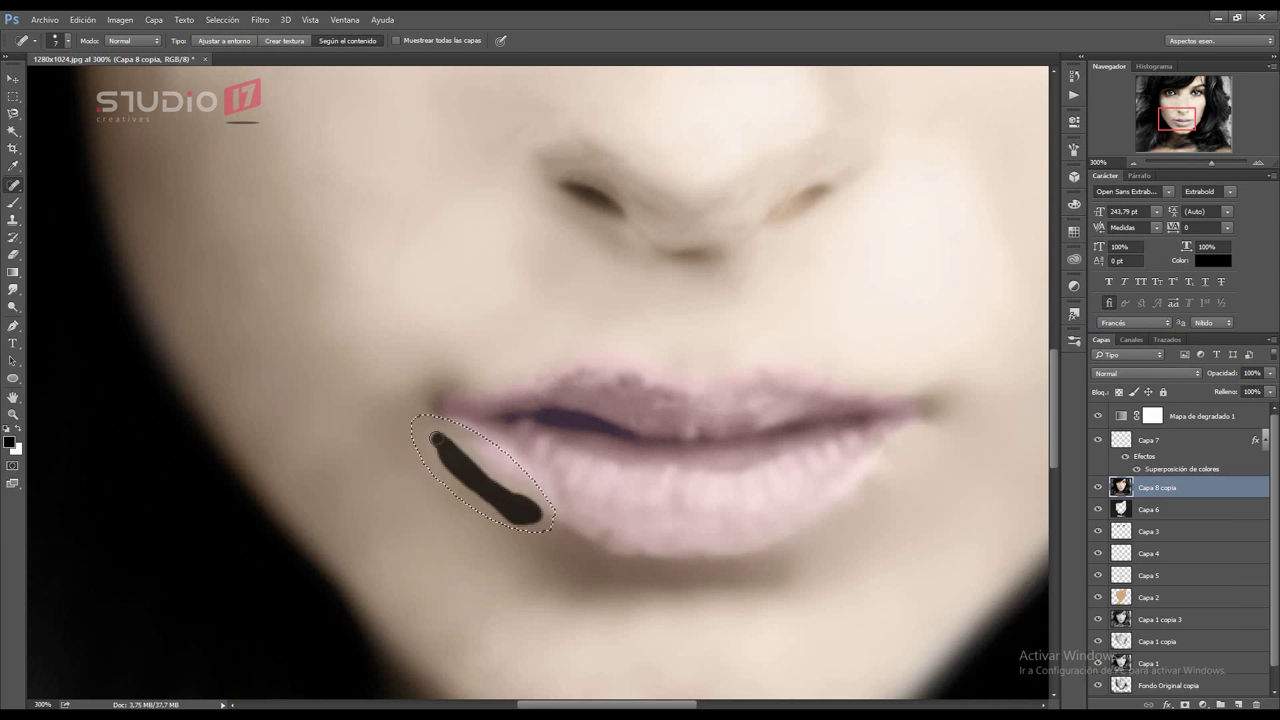
key("ctrl+d")
Step: Merge the lip line layer Capa 7, the portrait layer Capa 8 copia and Mapa de degradado 1 into one layer
left_click(1183, 438)
key("z")
key("ctrl+0")
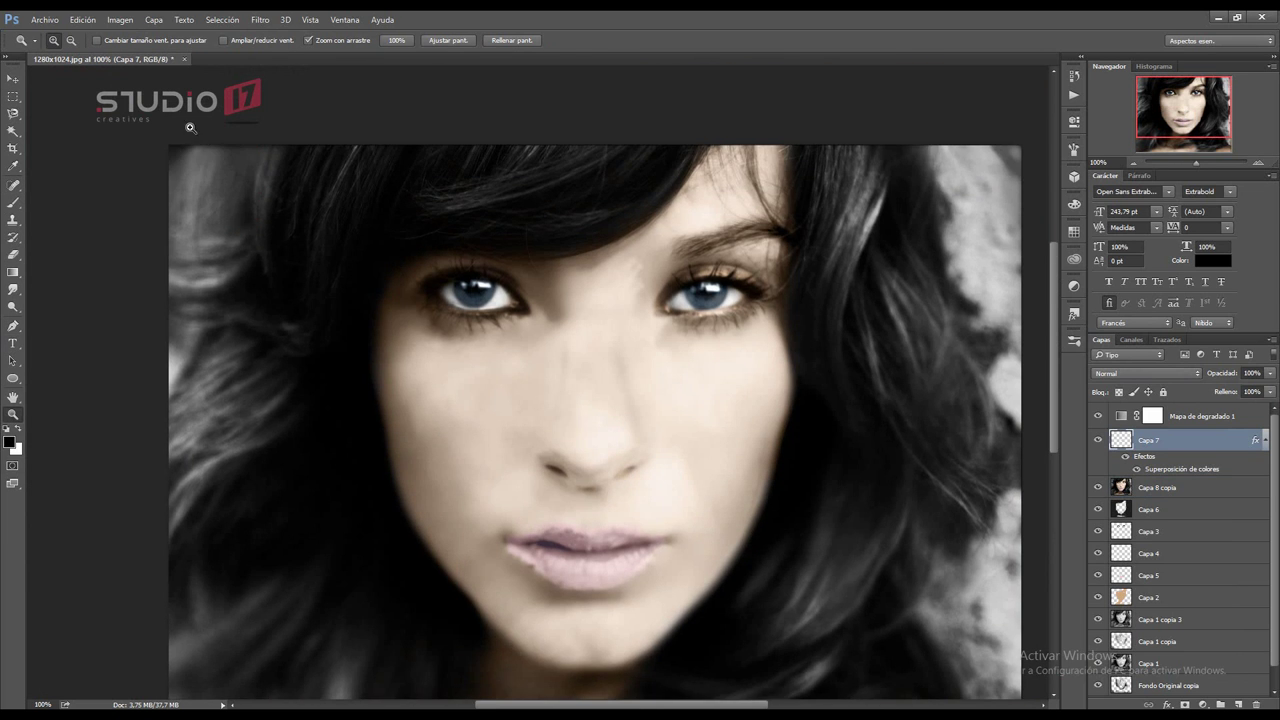
left_click(1183, 424, "shift")
key("ctrl+e")
Step: Tint the portrait purple with a second Gradient Map adjustment layer, changing its blend mode and lowering its opacity
left_click(1203, 704)
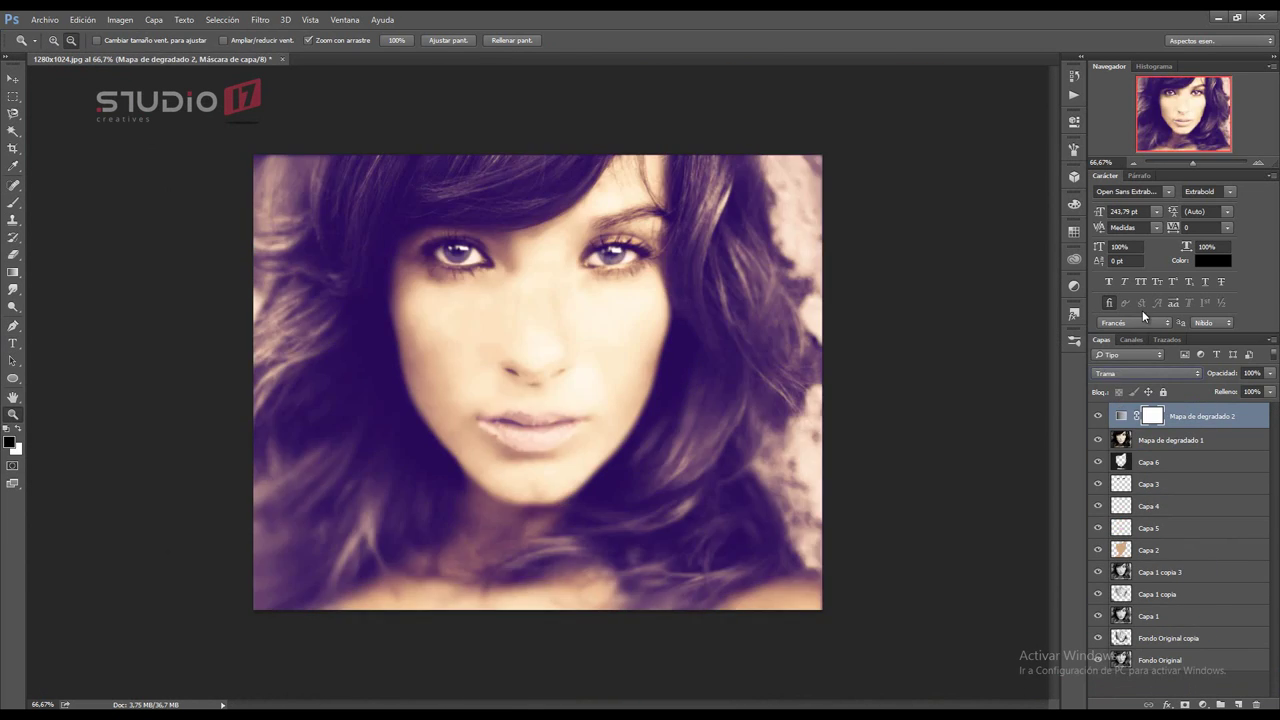
left_click(1146, 373)
left_click_drag(1270, 373, 1213, 388)
Step: Add a new layer below the purple gradient map and paint large soft black shading over the cheek, chin and neck
key("ctrl+shift+alt+n")
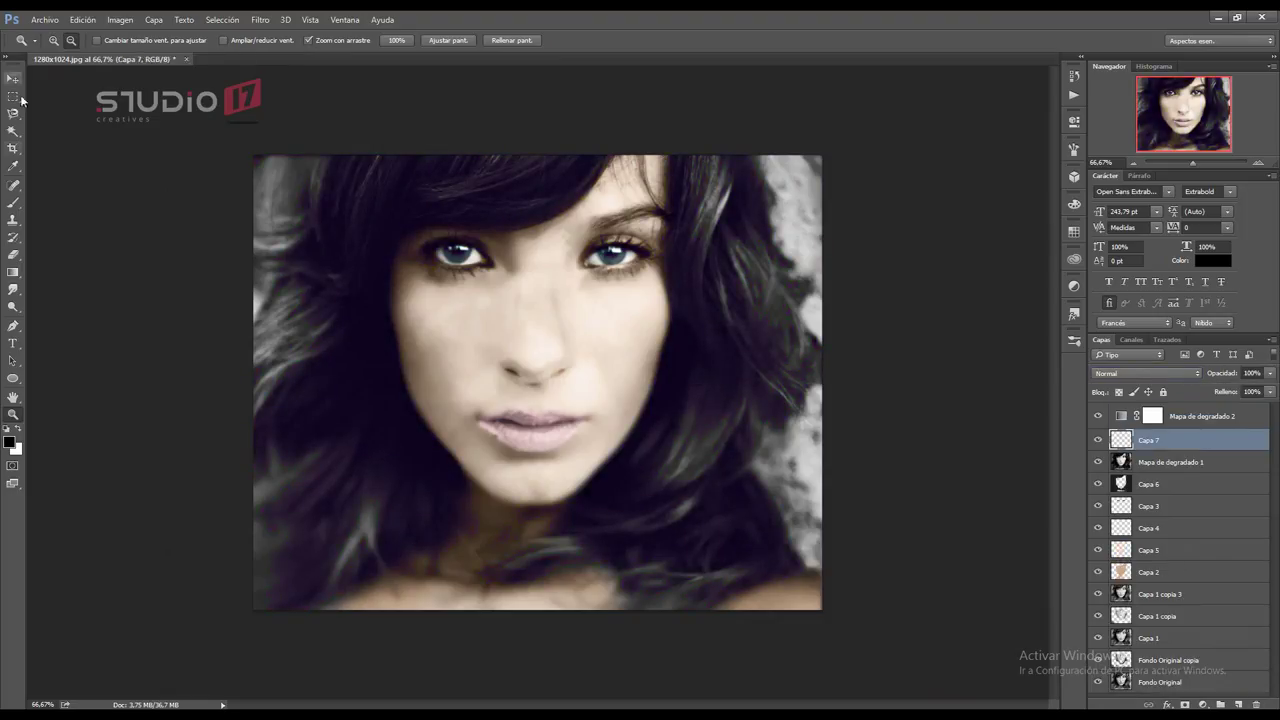
key("b")
left_click(56, 40)
key("Return")
mouse_move(540, 480)
left_mouse_down()
mouse_move(468, 402)
mouse_move(366, 329)
left_mouse_up()
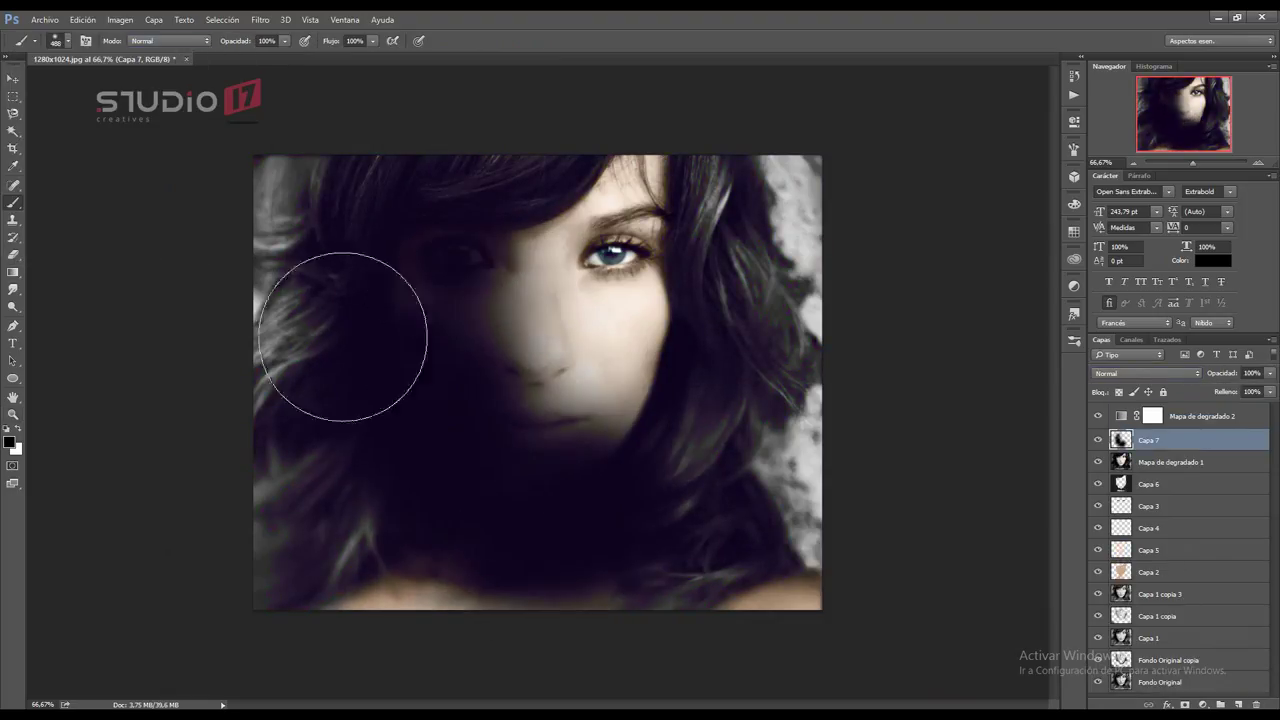
Step: Erase the black shading from over the covered eye with a 200 px brush in Borrar mode
left_click(56, 40)
type("200")
key("Return")
key("shift+alt+r")
mouse_move(460, 258)
left_mouse_down()
mouse_move(589, 349)
mouse_move(597, 373)
left_mouse_up()
Step: Set the black shading layer Capa 7 to Oscurecer blending at 28% opacity
left_click(1126, 373)
left_click(1126, 405)
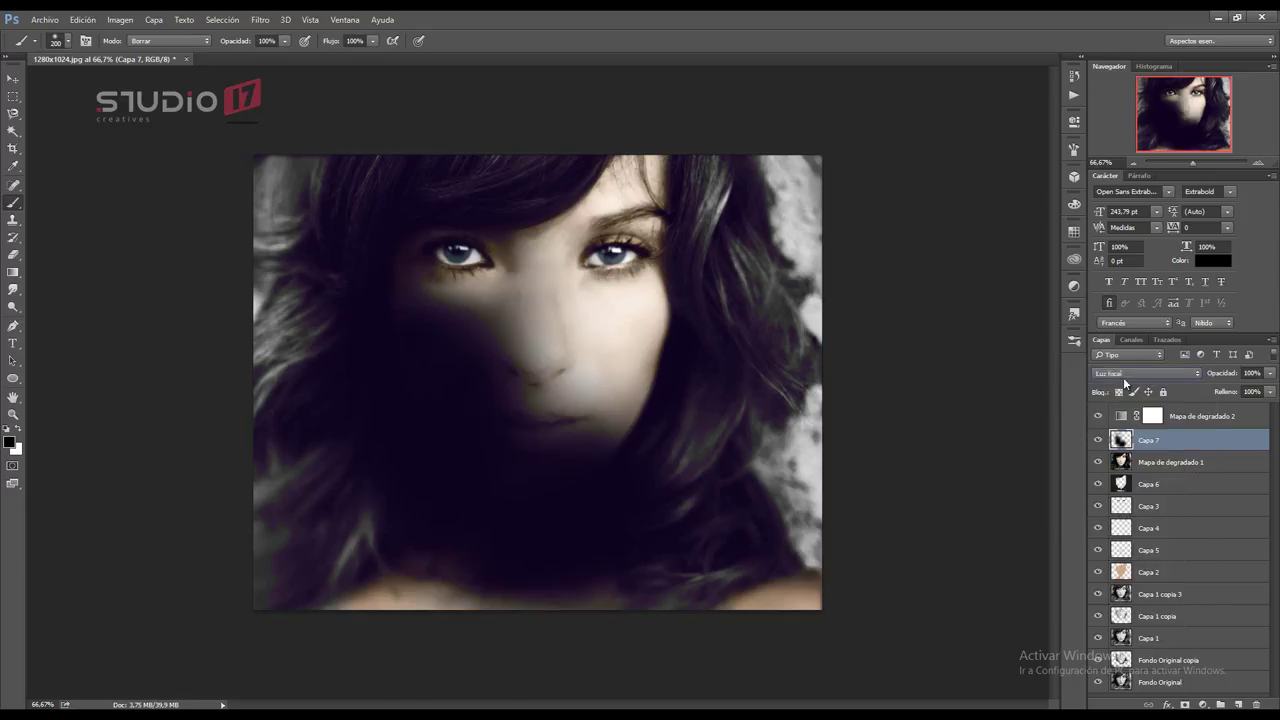
mouse_move(1270, 373)
left_mouse_down()
mouse_move(1268, 387)
mouse_move(1221, 384)
left_mouse_up()
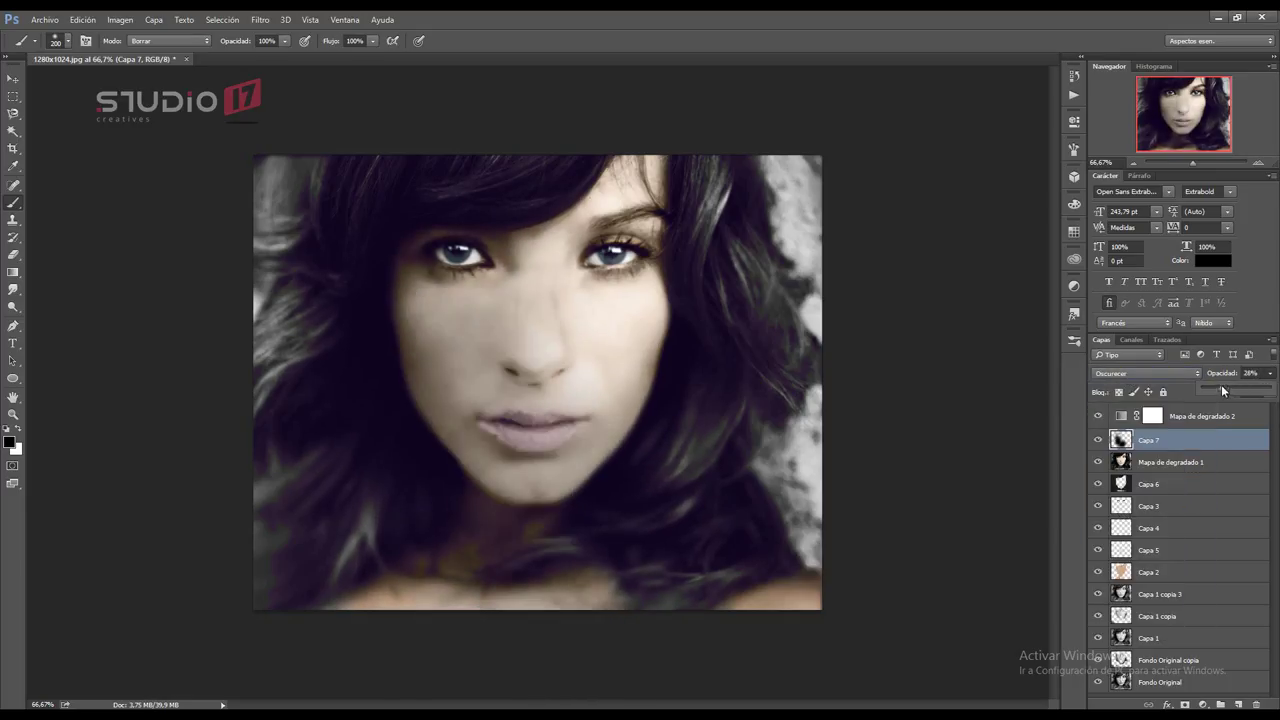
Step: Add a new layer and paint soft white highlights over the lighter side of the portrait with a 442 px brush
key("ctrl+shift+alt+n")
key("x")
key("shift+alt+n")
left_click(56, 40)
type("442")
key("Return")
left_click_drag(640, 480, 510, 200)
Step: Set the white highlight layer Capa 8 to Luz suave blending at 34% opacity
key("ctrl+z")
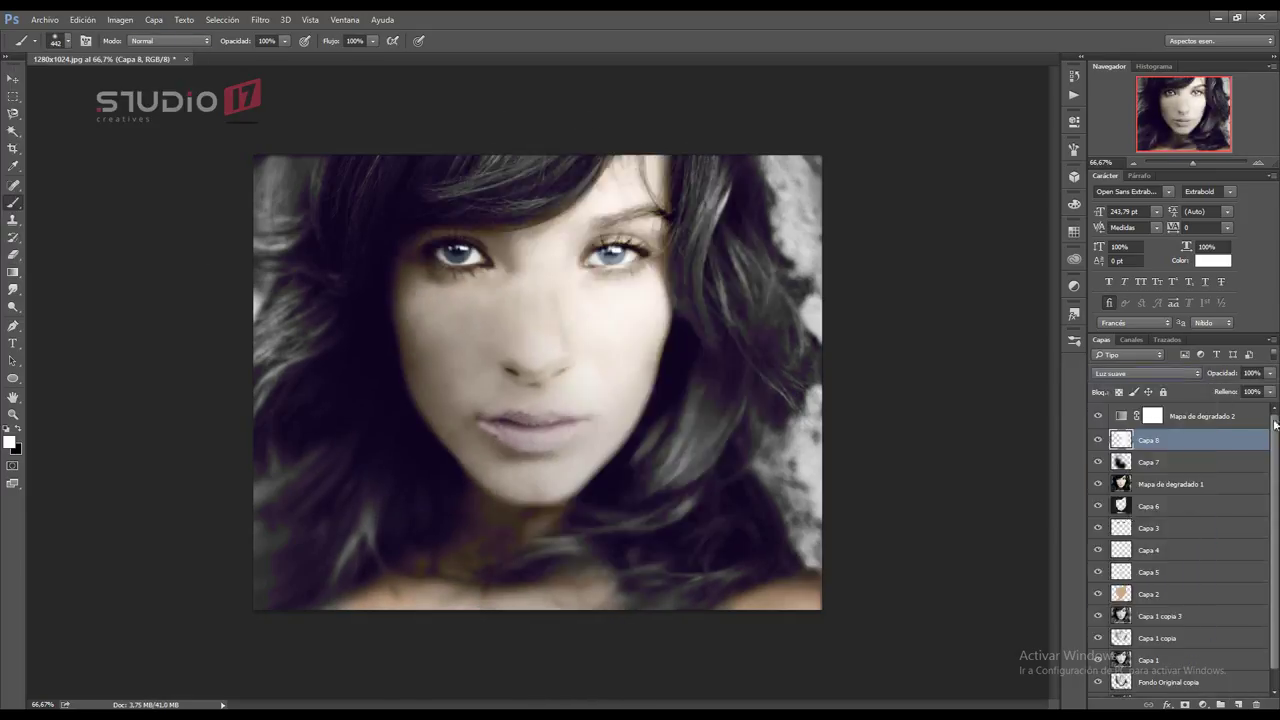
key("alt+[")
left_click_drag(1270, 373, 1226, 390)
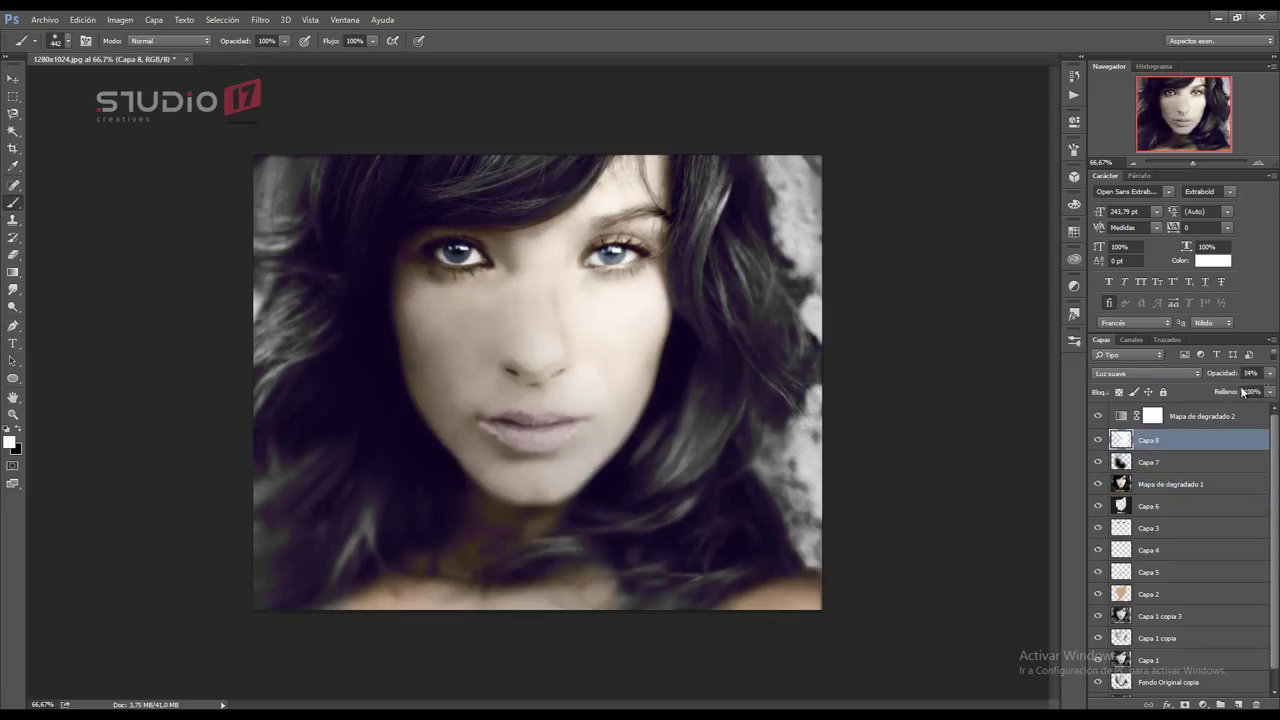
Step: Merge the tint, shading and highlight layers and apply the Topaz Clean 3 filter with the Curly Smooth preset
key("ctrl+e")
left_click(260, 19)
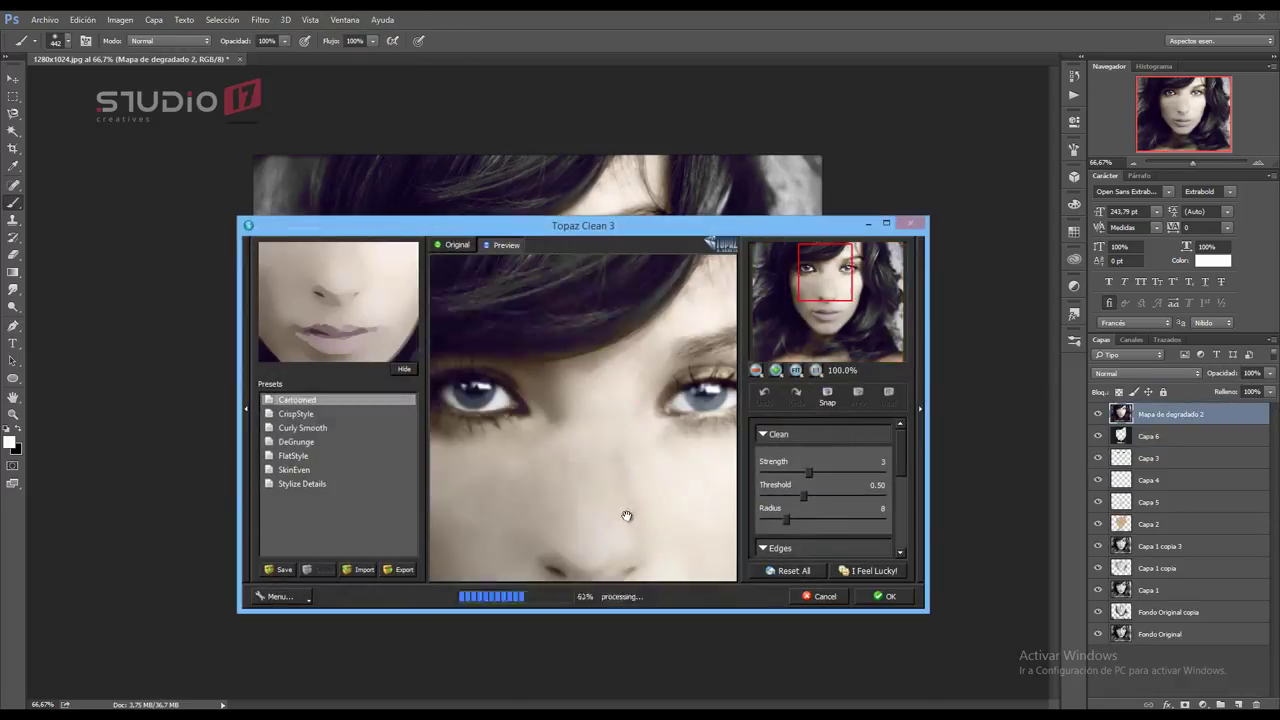
left_click(294, 428)
left_click(888, 600)
Step: Heal the shaded outer edge of the cheek with a 24 px content-aware Spot Healing Brush
key("j")
left_click_drag(419, 325, 428, 340)
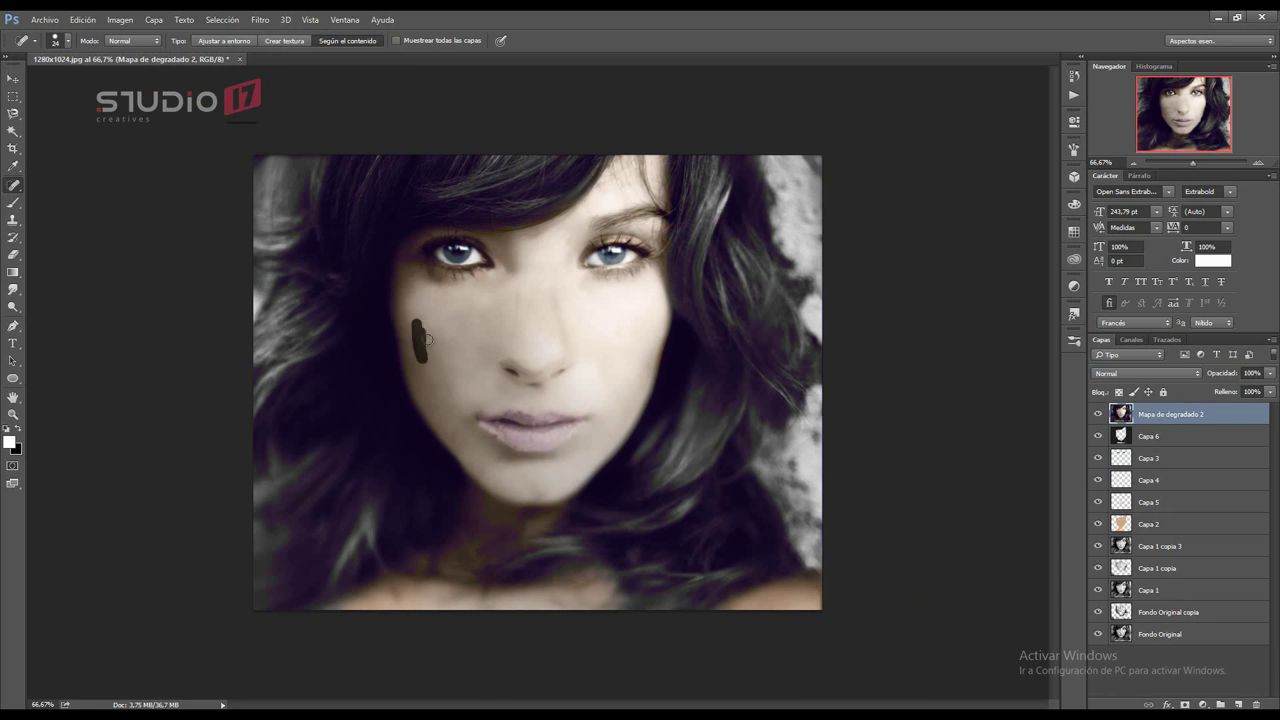
Step: Stamp the visible layers onto a new layer and use Apply Image with the combined RGB image in Multiplicar mode at 100%
key("ctrl+shift+alt+e")
left_click(120, 19)
left_click(150, 215)
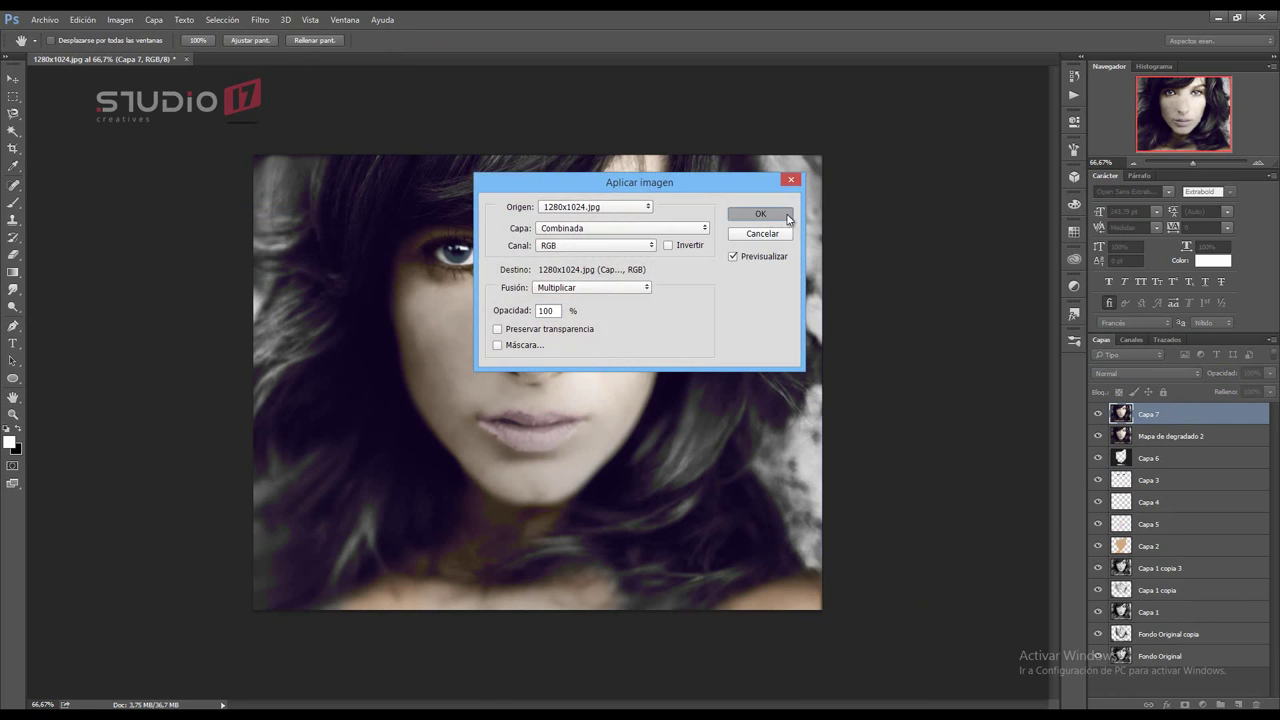
key("Return")
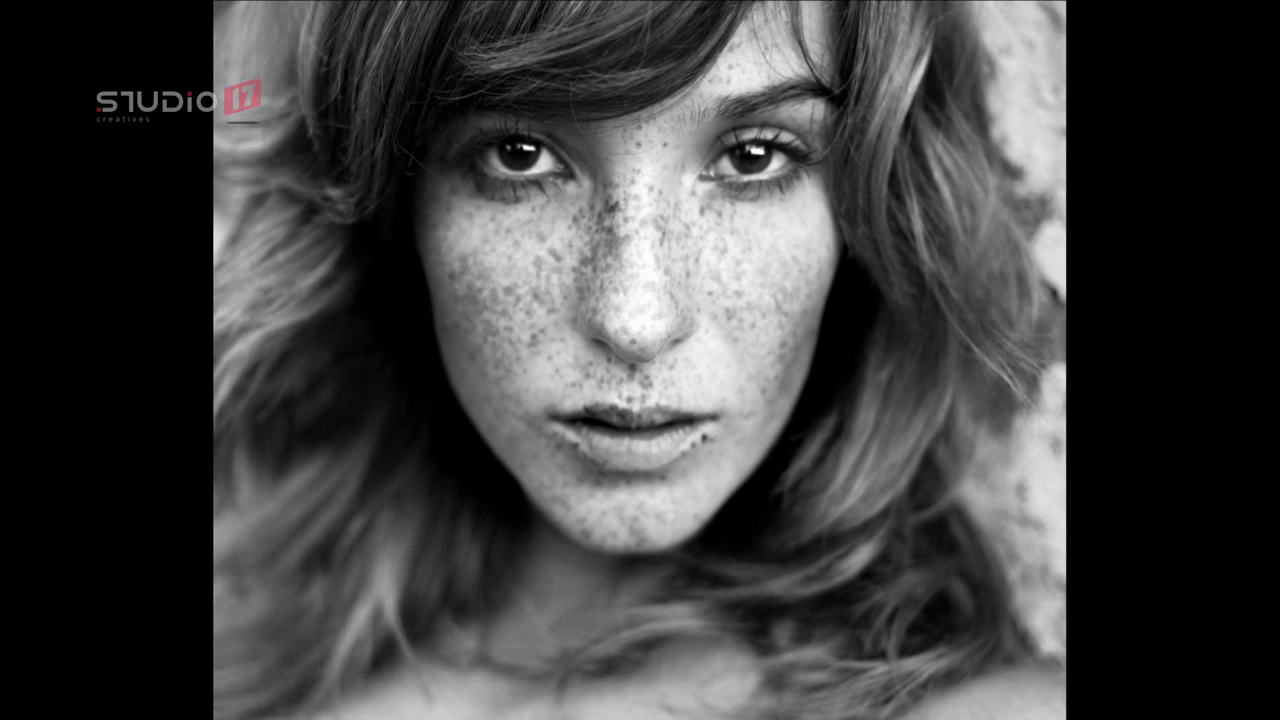